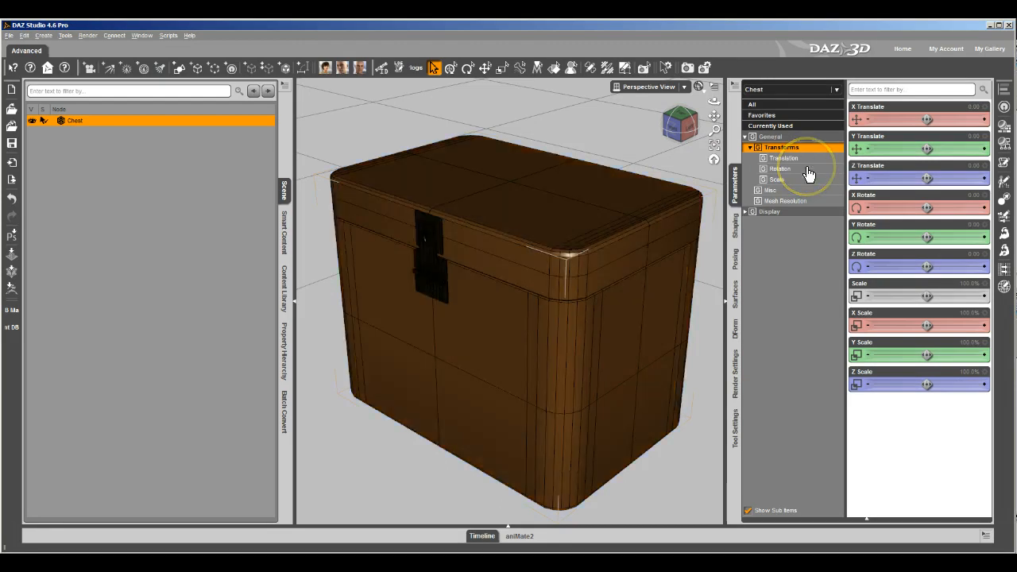
# Switch the viewport's draw style to Texture Shaded and orbit around the chest to view it.
pyautogui.click(697, 86)
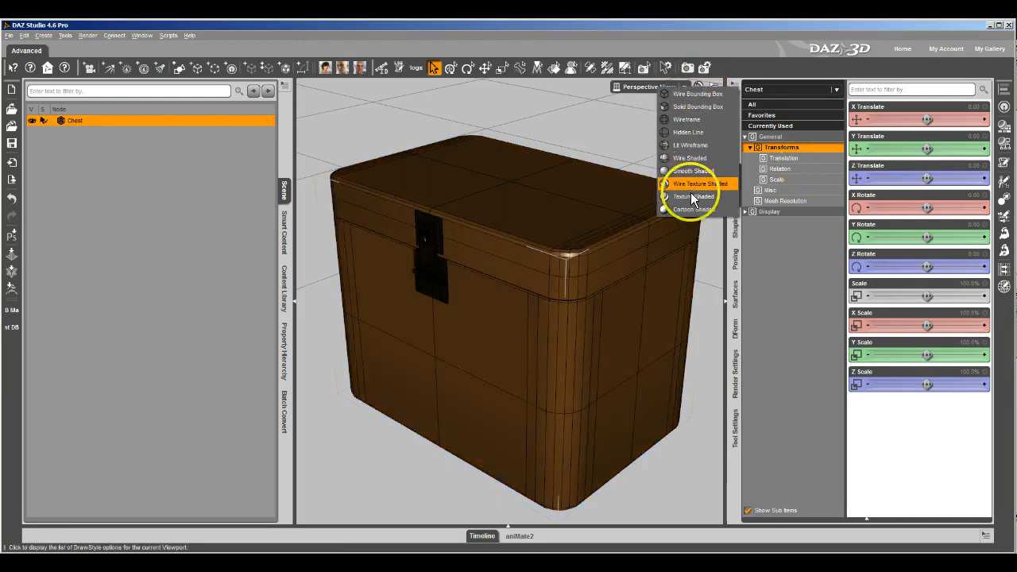
pyautogui.click(691, 196)
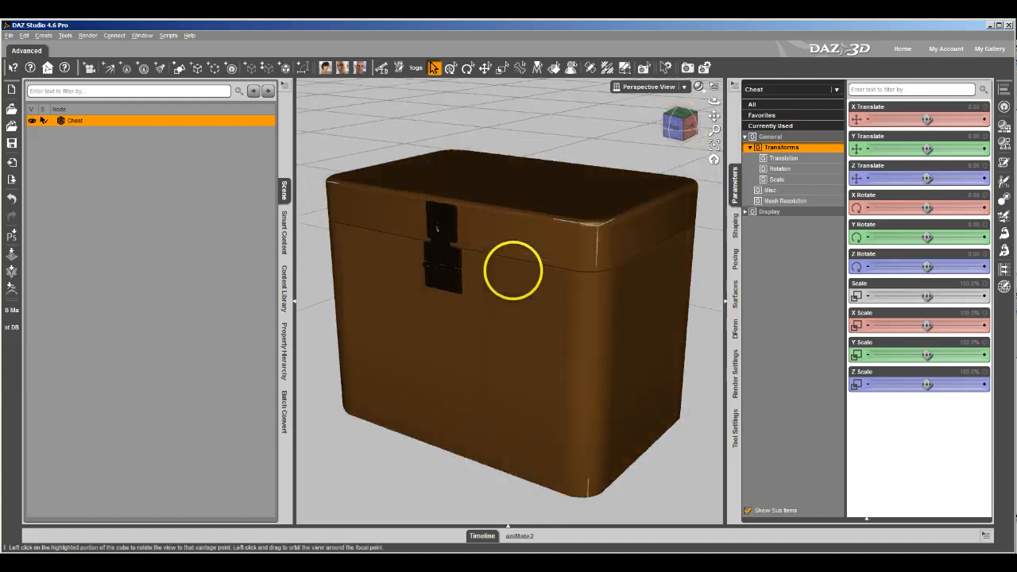
pyautogui.moveTo(513, 270); pyautogui.dragTo(501, 277)
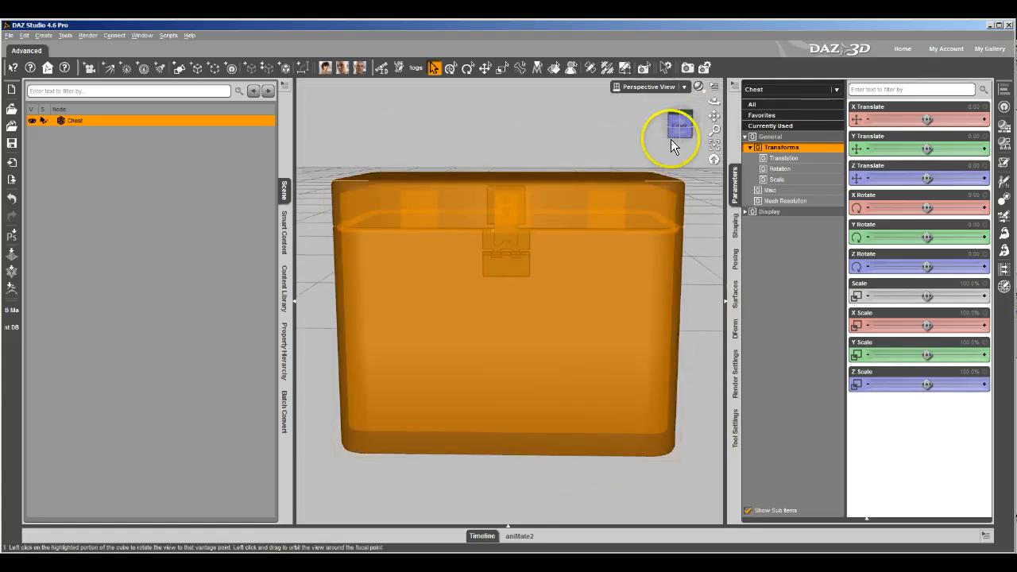
pyautogui.moveTo(676, 127); pyautogui.dragTo(513, 256)
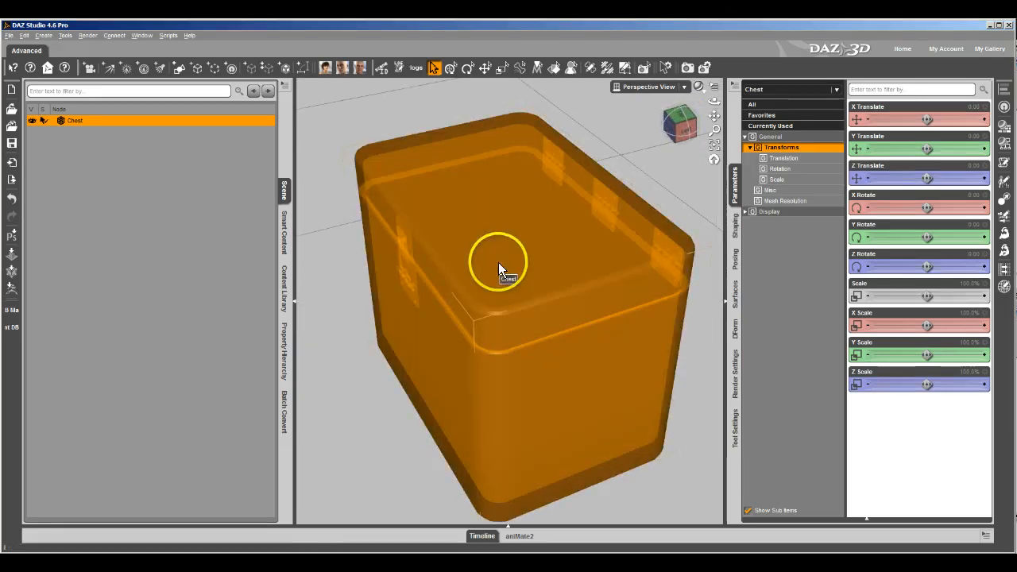
pyautogui.click(499, 264)
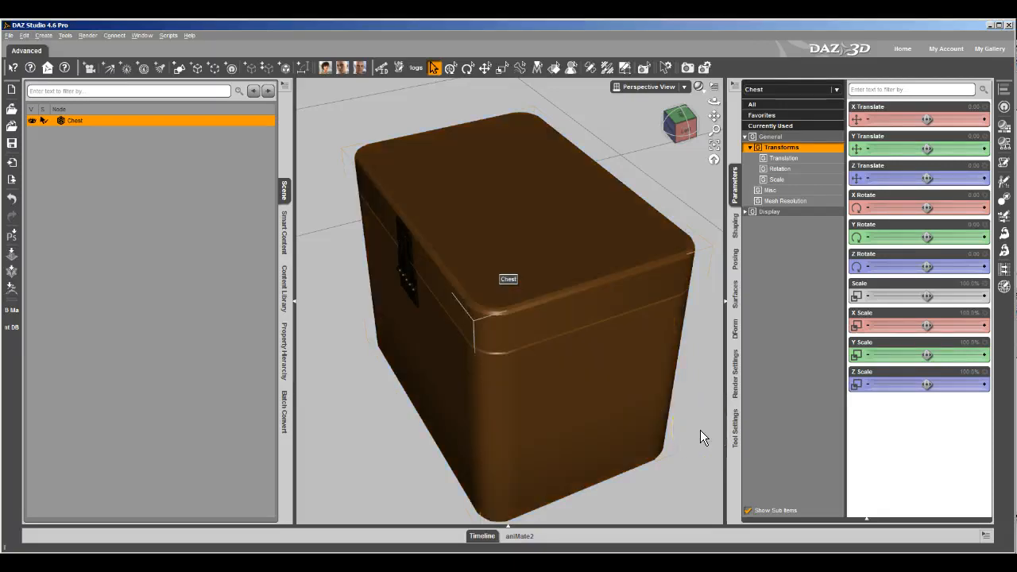
# Activate the Geometry Editor tool for the chest, show its tool settings and widen the Group Name column.
pyautogui.click(626, 69)
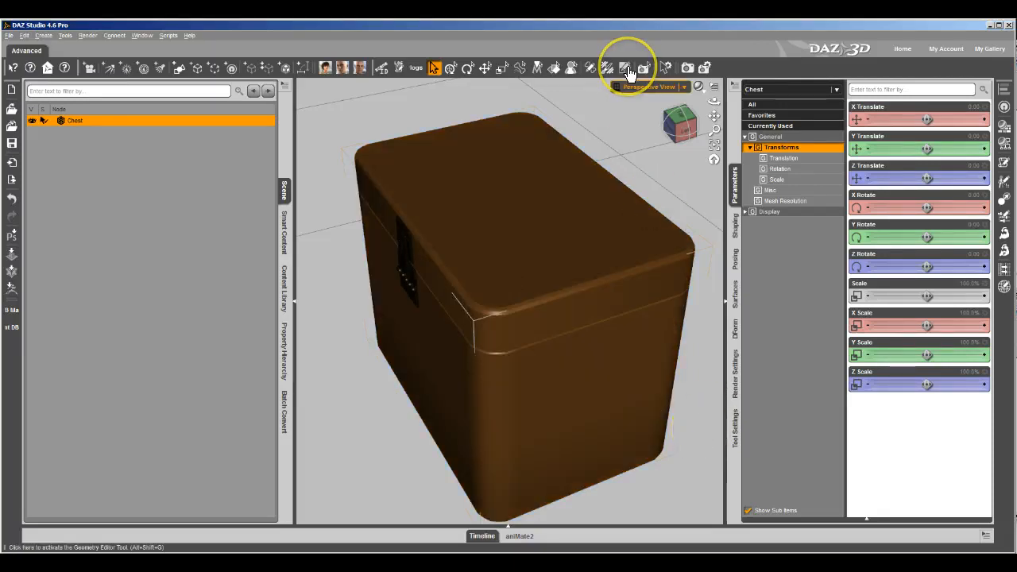
pyautogui.click(626, 70)
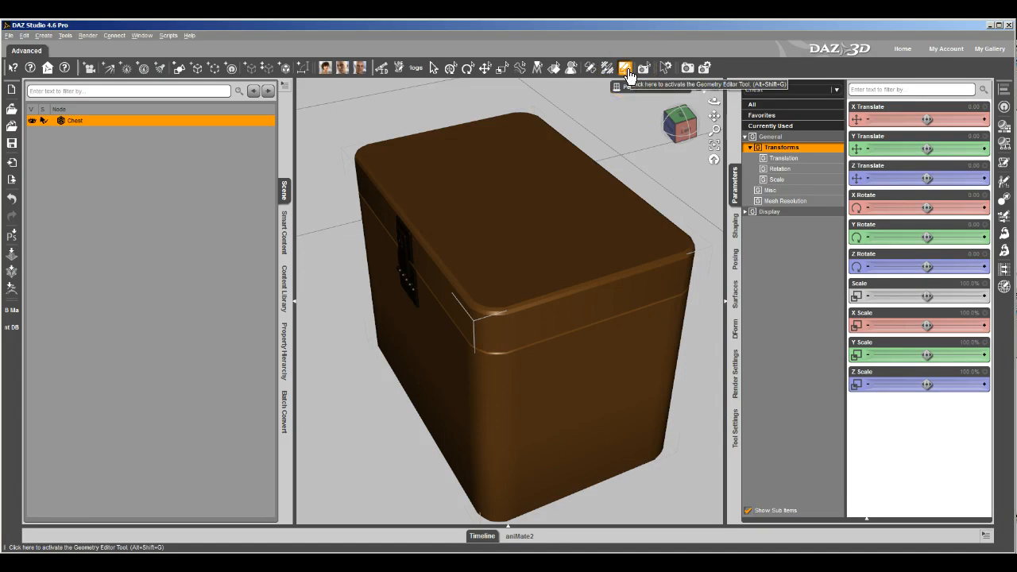
pyautogui.click(733, 433)
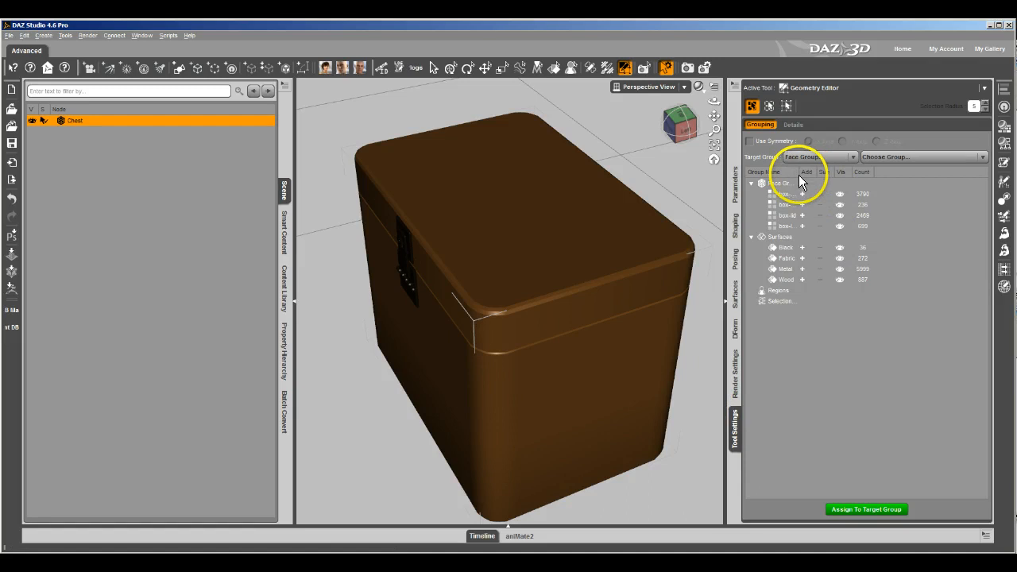
pyautogui.moveTo(807, 177); pyautogui.dragTo(863, 175)
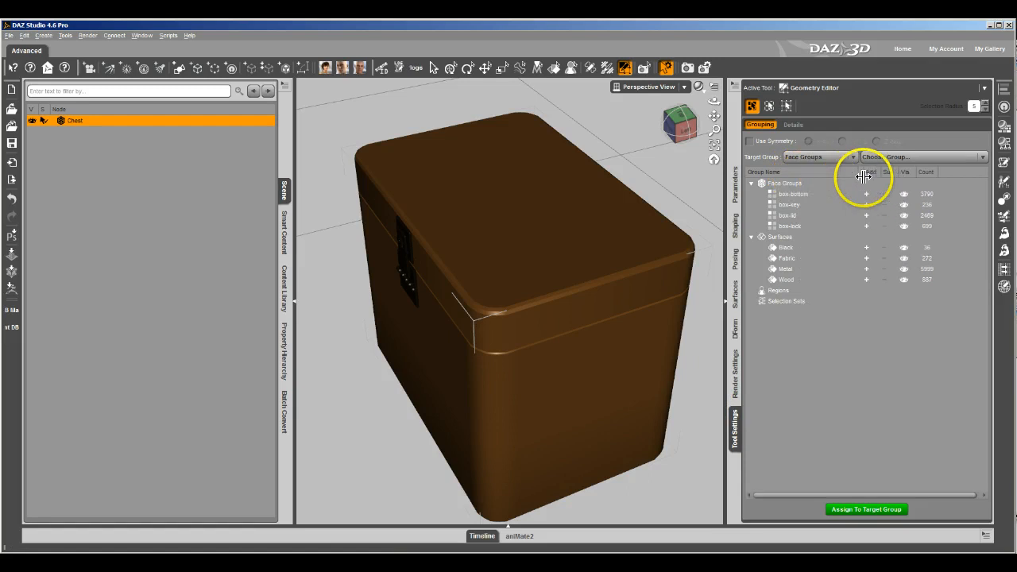
# Highlight the box-bottom, box-key, box-lid and box-lock face groups one by one to see which chest parts they cover.
pyautogui.click(792, 194)
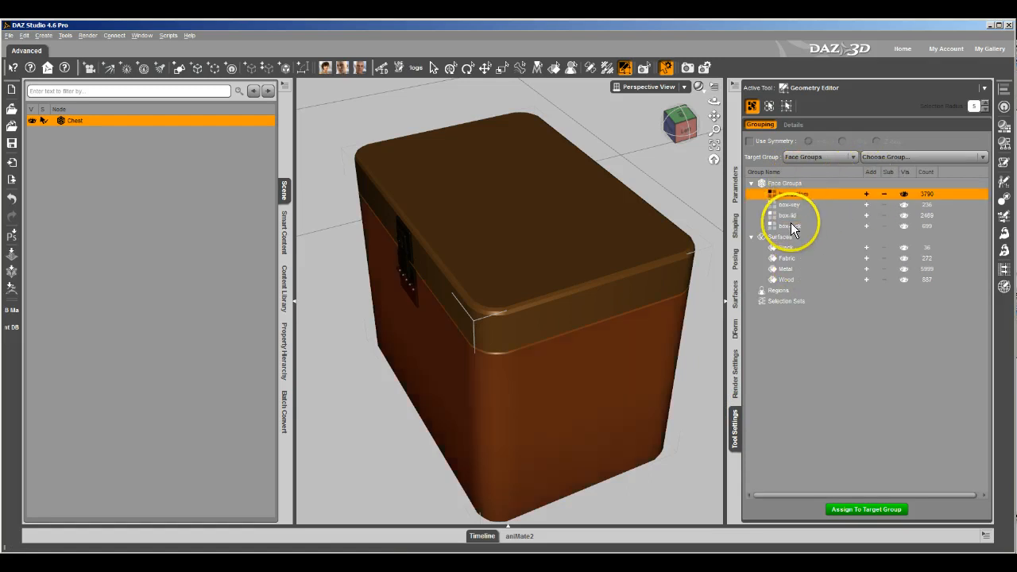
pyautogui.click(682, 127)
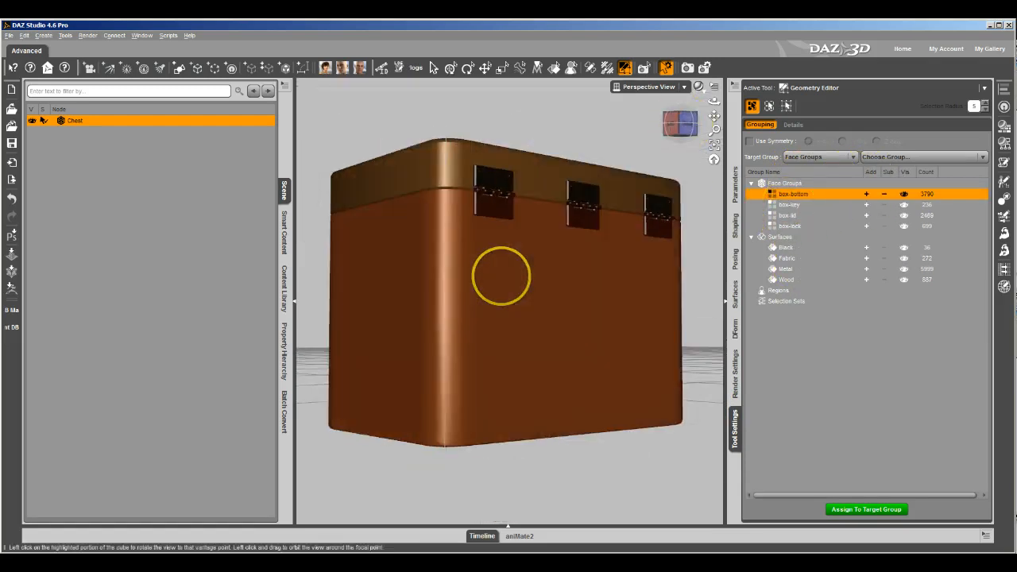
pyautogui.moveTo(501, 276)
pyautogui.mouseDown()
pyautogui.moveTo(556, 281)
pyautogui.moveTo(501, 275)
pyautogui.mouseUp()
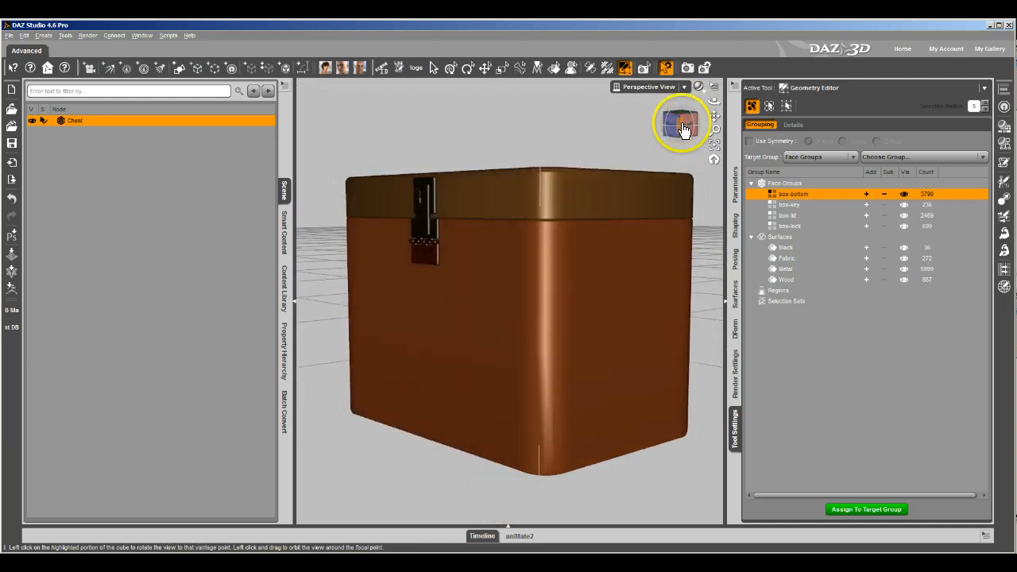
pyautogui.click(792, 205)
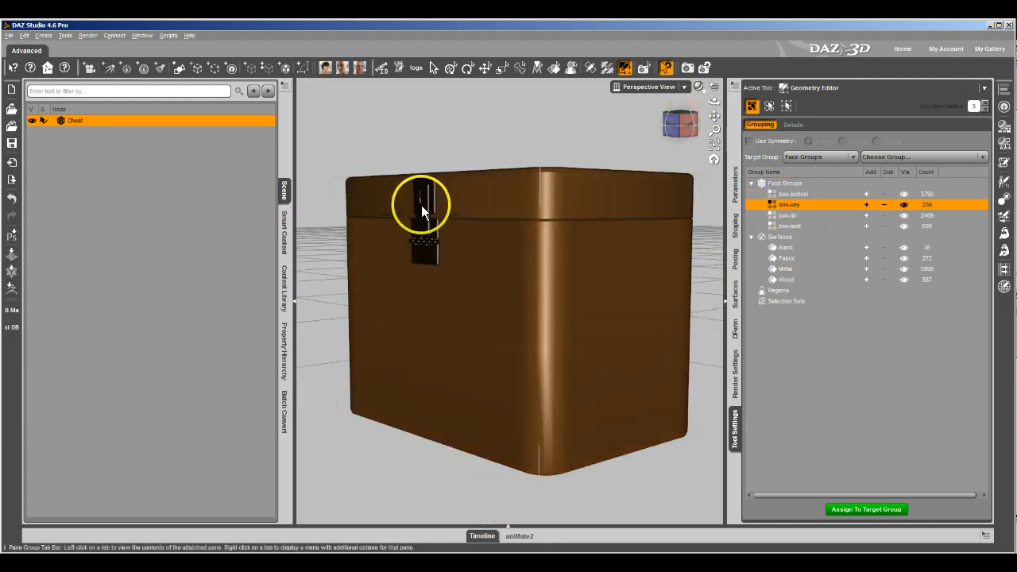
pyautogui.click(782, 215)
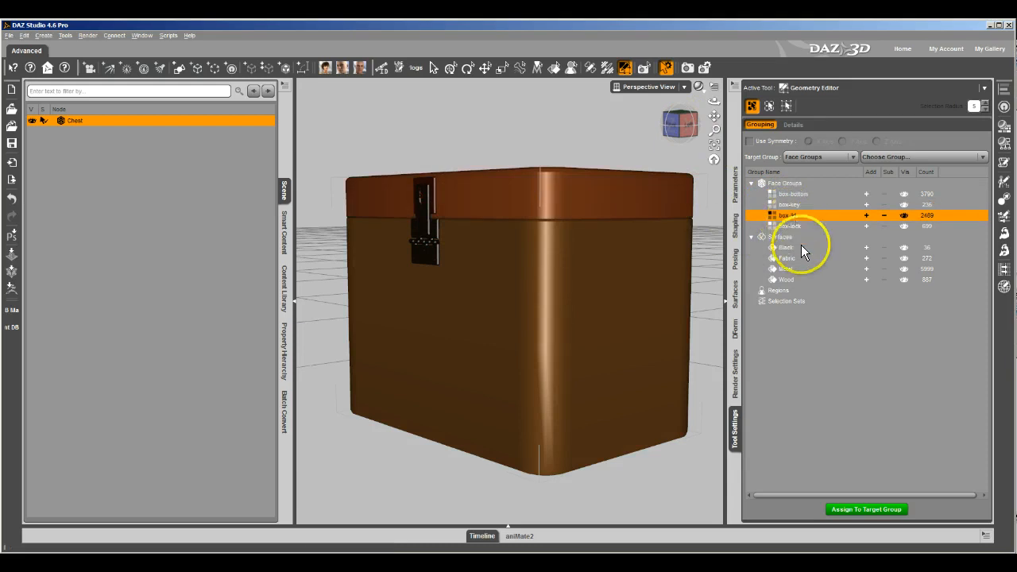
pyautogui.click(794, 227)
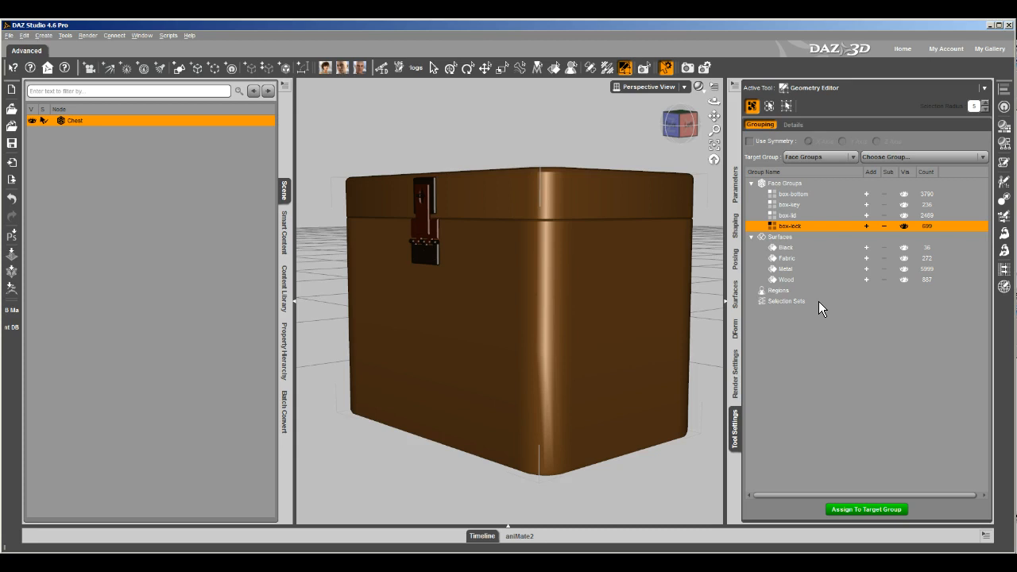
# Highlight the Fabric, Metal and Wood surfaces one by one to examine which parts of the chest they cover.
pyautogui.click(785, 258)
pyautogui.click(789, 269)
pyautogui.click(765, 277)
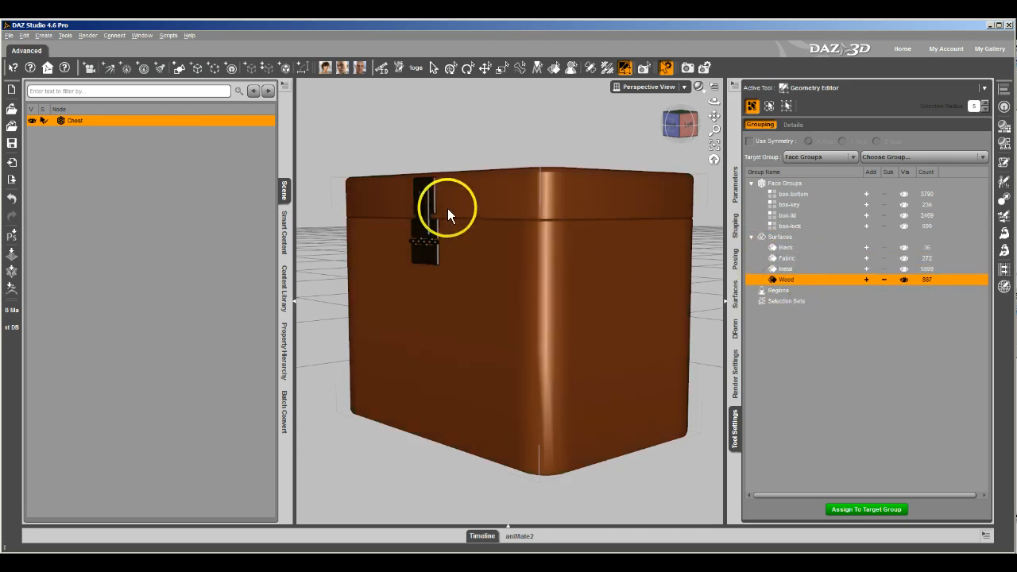
# Select all faces of the box-key face group and frame them close up from the front.
pyautogui.click(788, 206)
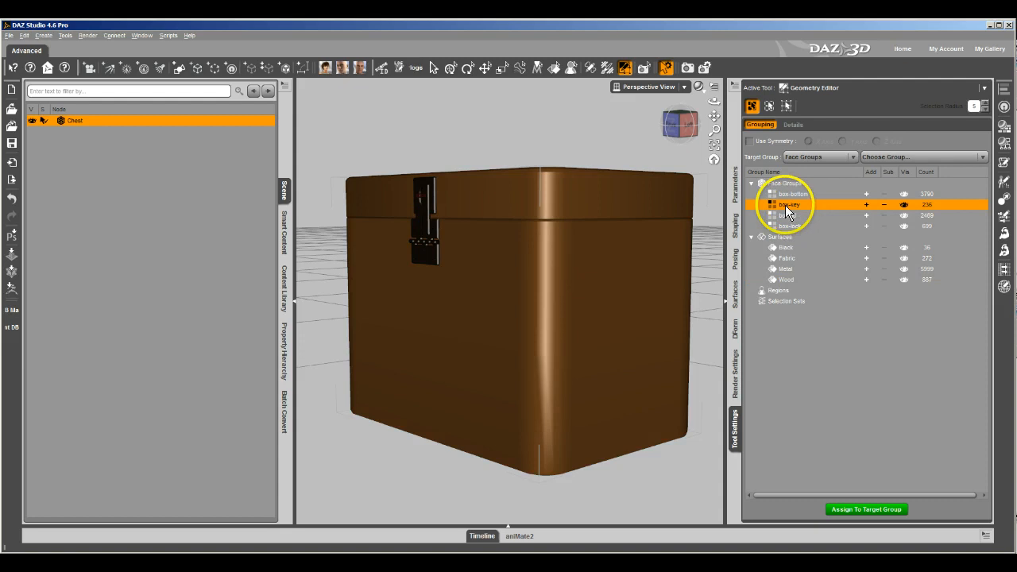
pyautogui.moveTo(681, 124); pyautogui.dragTo(499, 277)
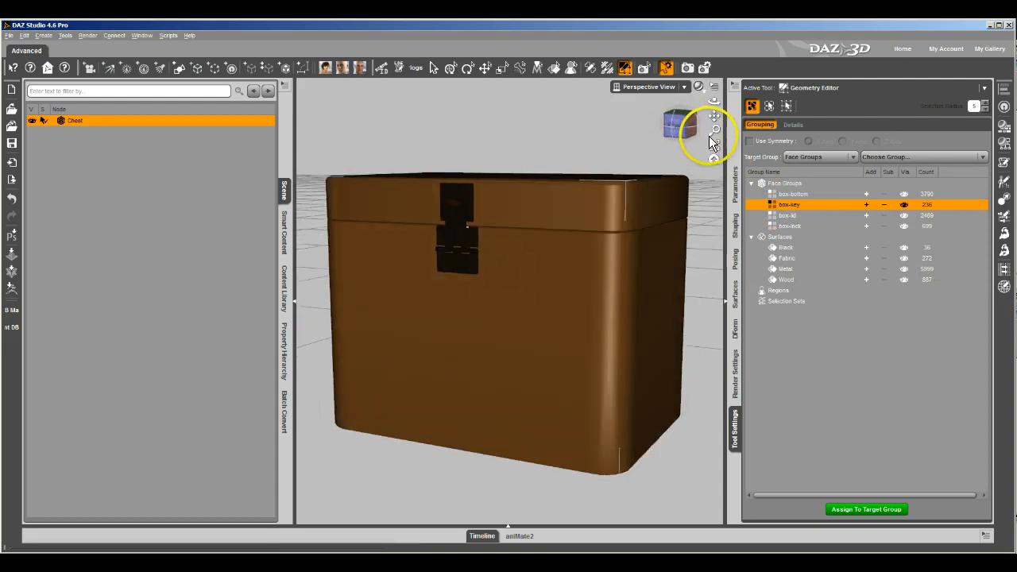
pyautogui.scroll(1, 715, 147)
pyautogui.scroll(1, 575, 320)
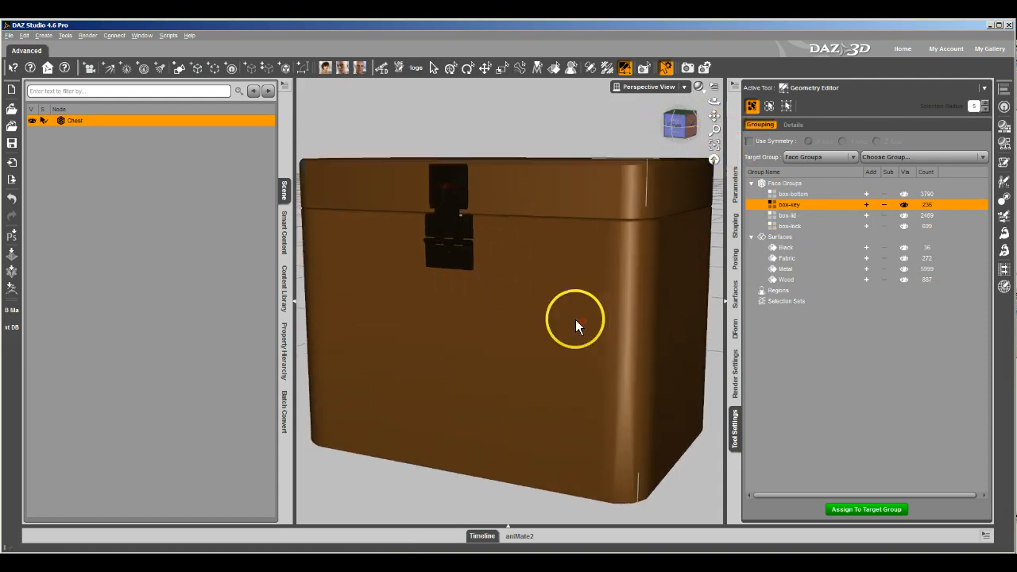
pyautogui.scroll(2, 575, 317)
pyautogui.scroll(-2, 575, 316)
pyautogui.click(865, 205)
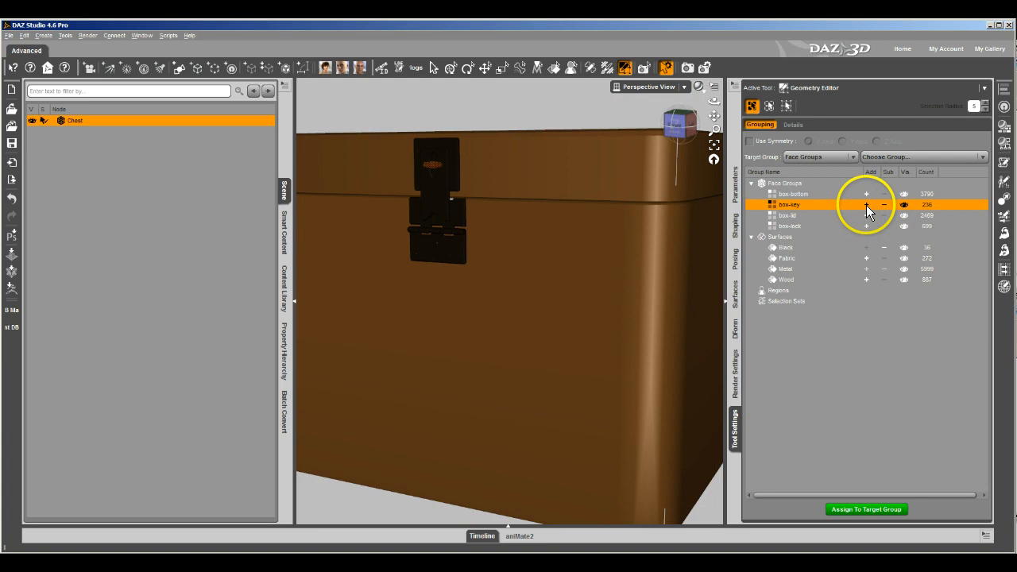
pyautogui.click(714, 145)
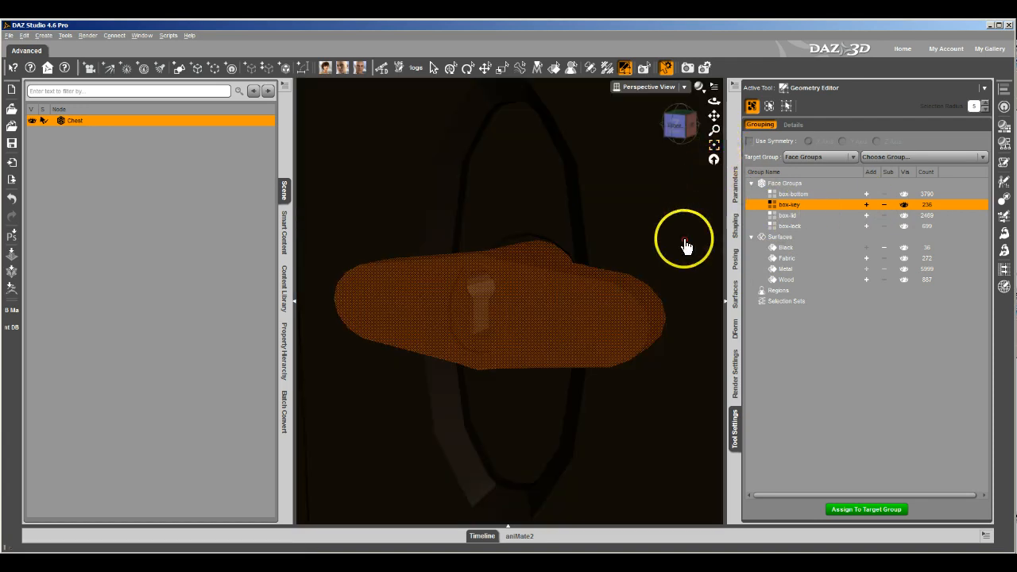
pyautogui.scroll(-2, 685, 243)
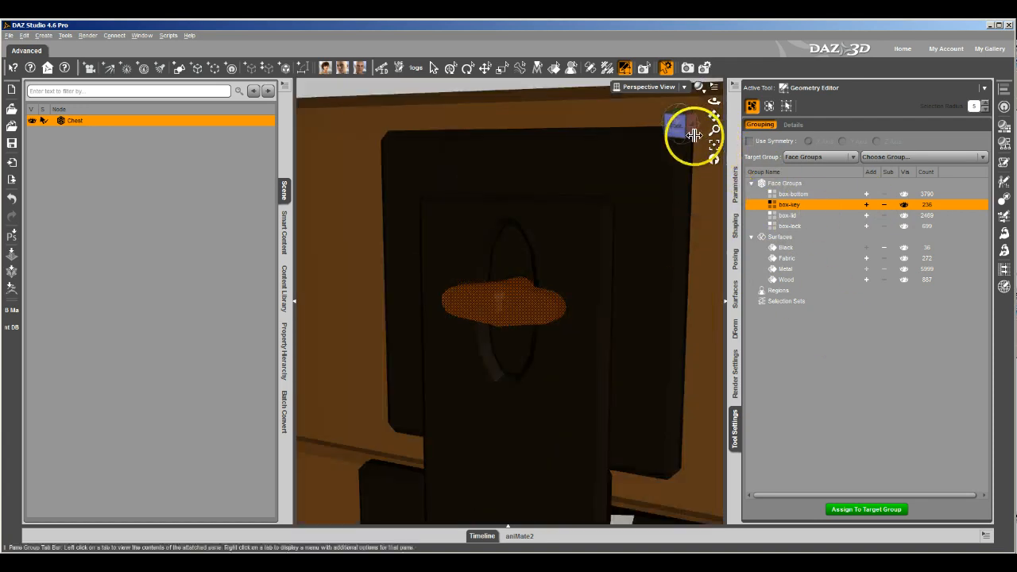
pyautogui.moveTo(685, 130); pyautogui.dragTo(501, 277)
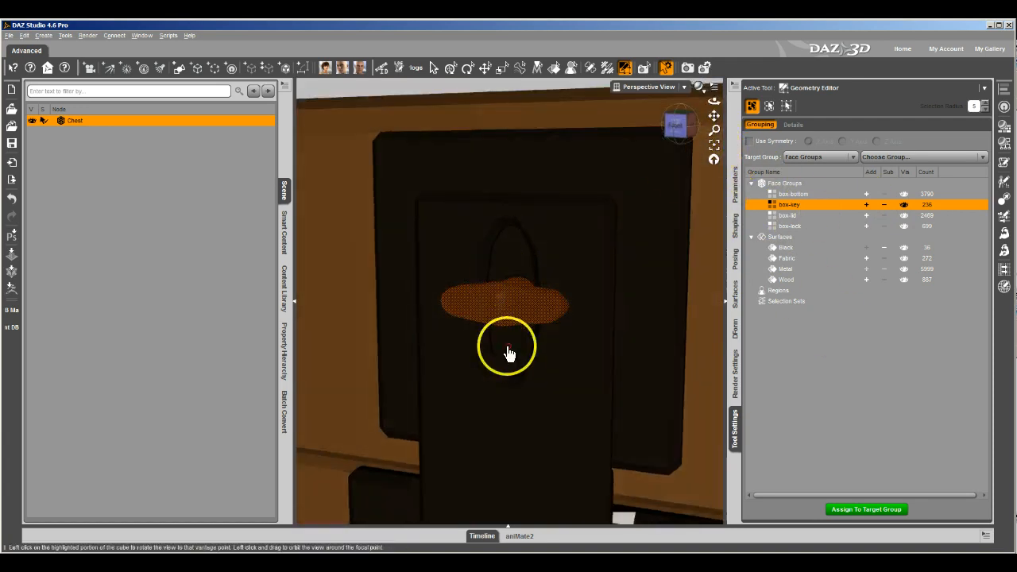
pyautogui.scroll(3, 508, 354)
# Deselect and reselect the box-key faces, then remove the Black surface's faces from the selection.
pyautogui.click(885, 205)
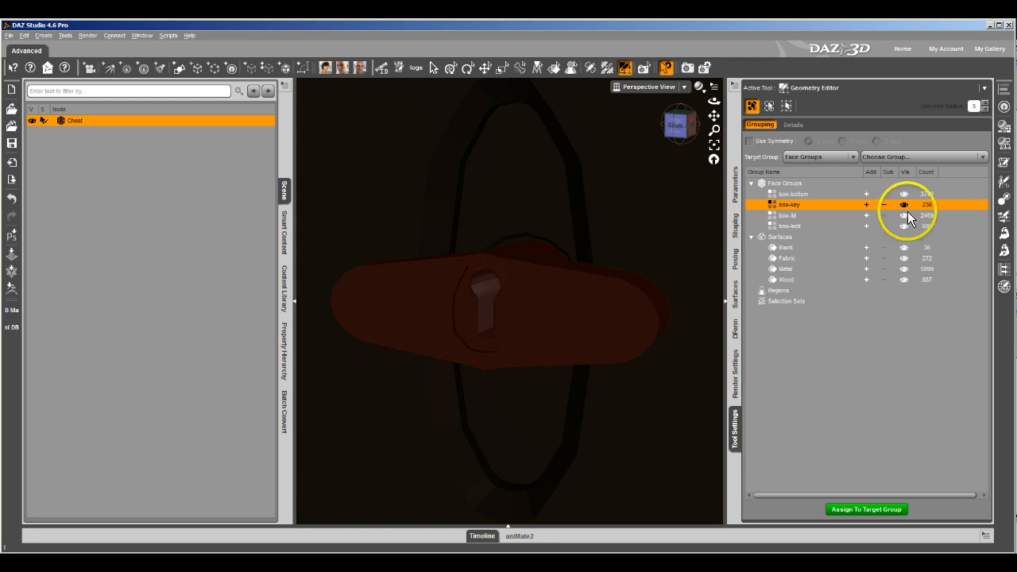
pyautogui.click(865, 204)
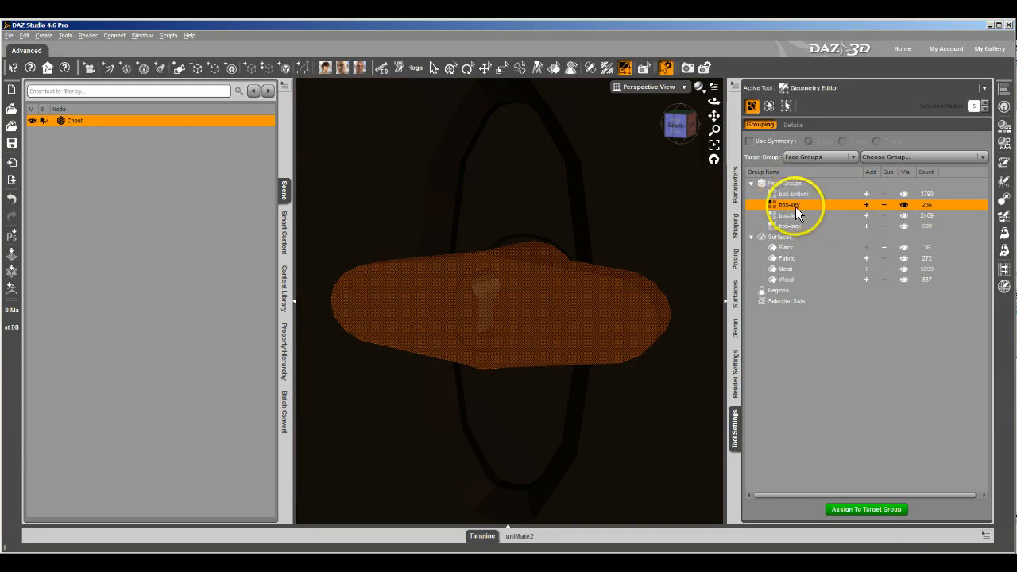
pyautogui.click(885, 247)
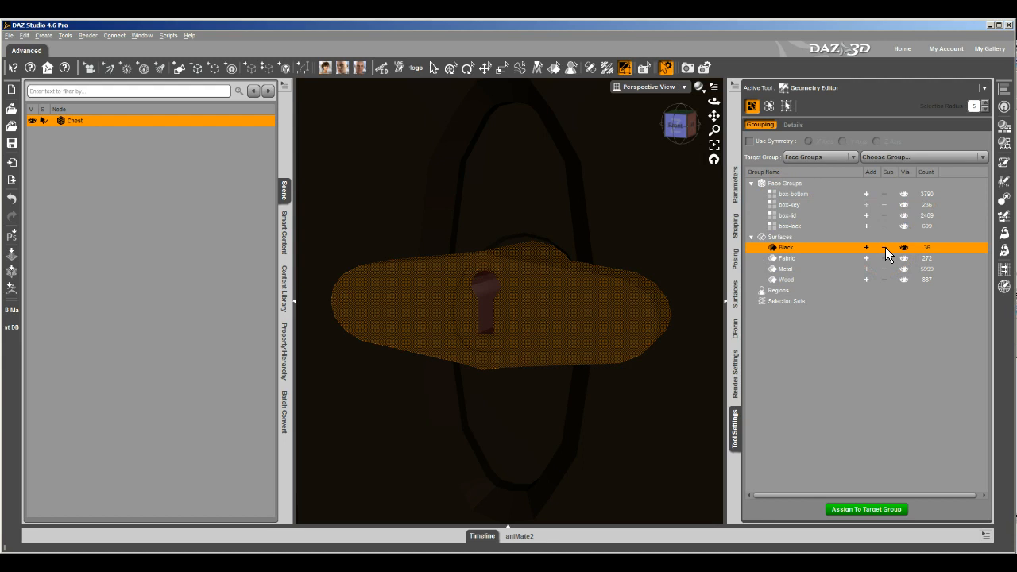
# Create a new surface named Metal2 from the selected key faces.
pyautogui.click(794, 238)
pyautogui.rightClick(794, 238)
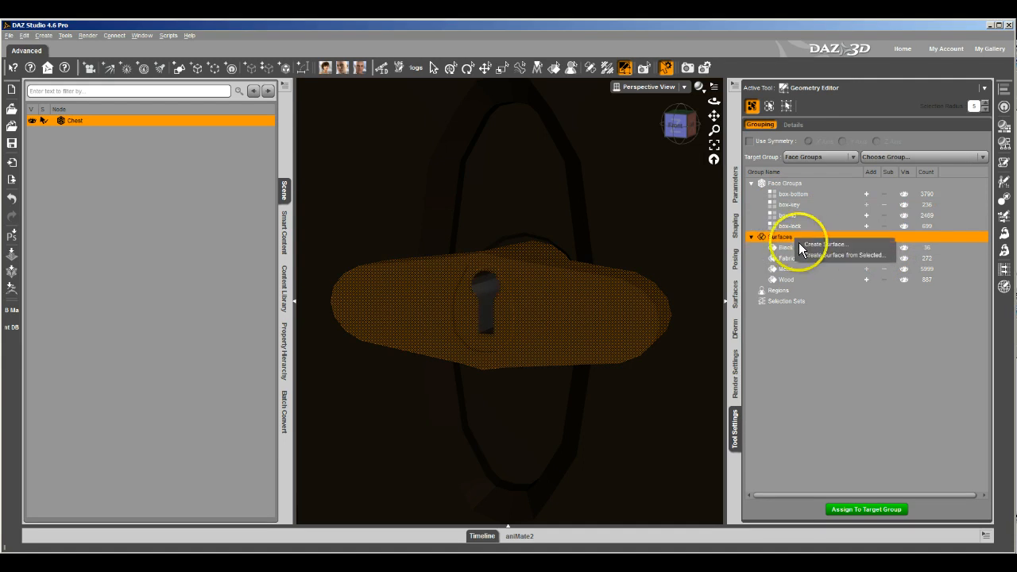
pyautogui.click(815, 256)
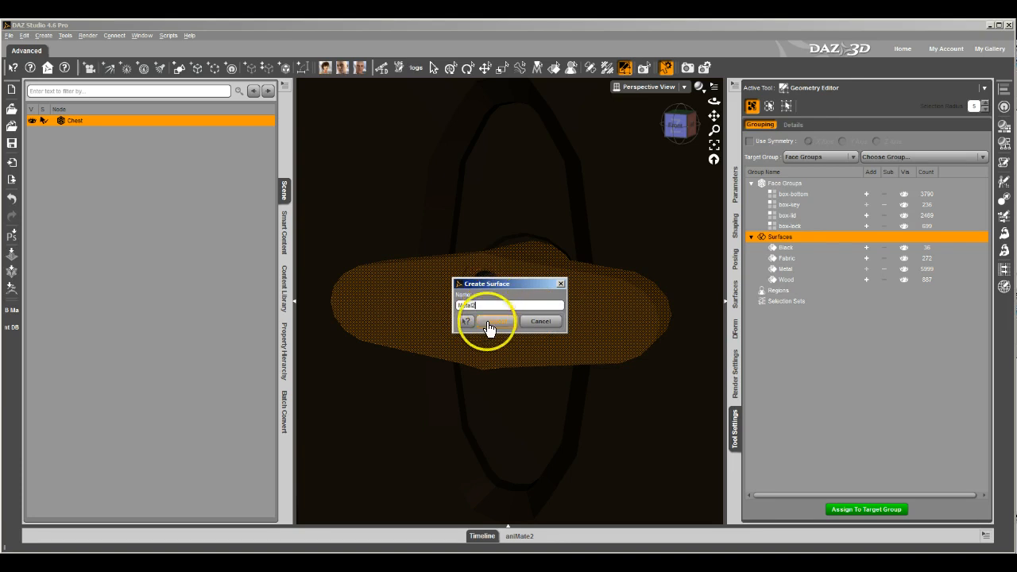
pyautogui.click(486, 322)
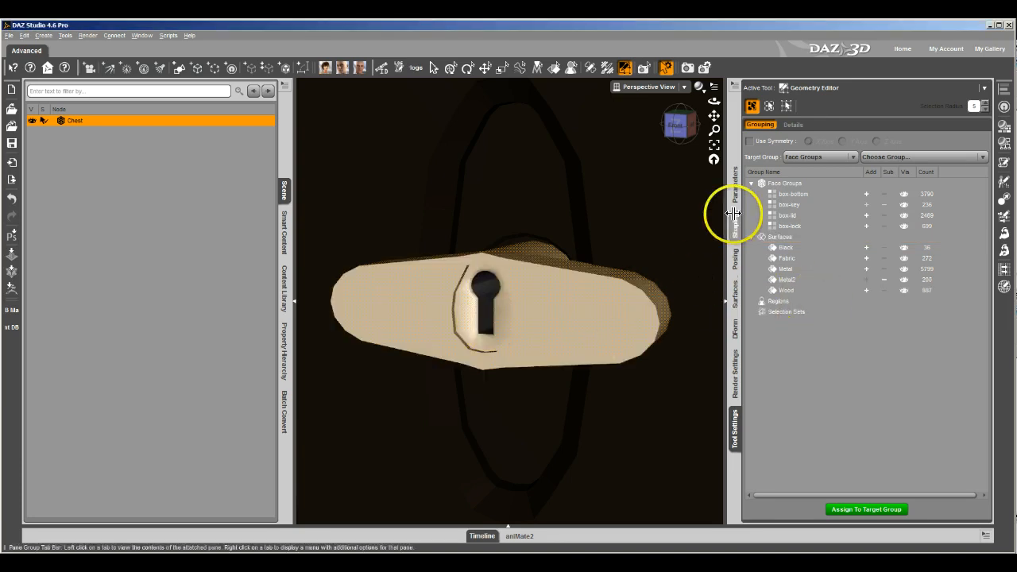
# Set the smoothing Angle of the Metal2 surface to 36.
pyautogui.click(736, 300)
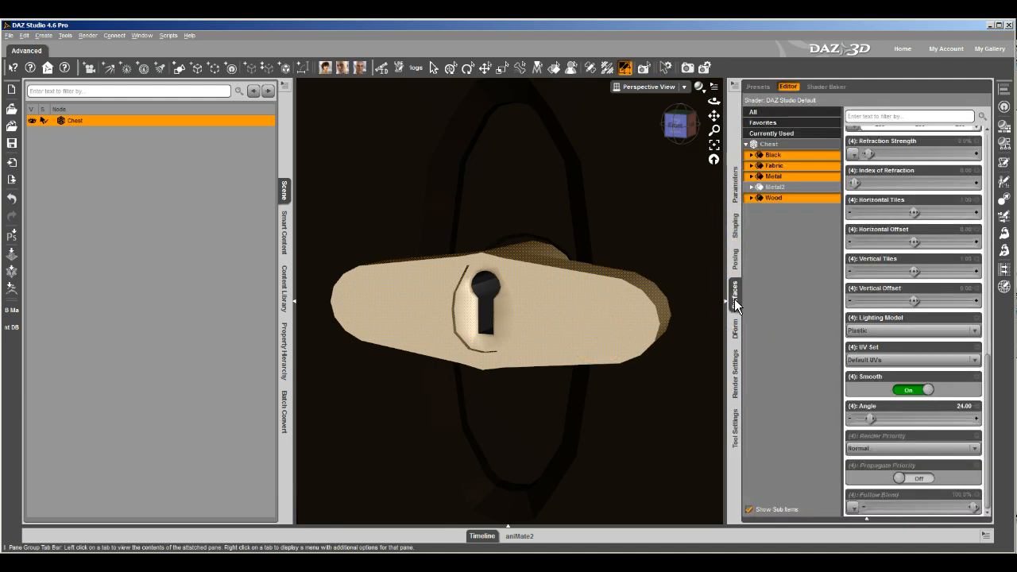
pyautogui.click(804, 188)
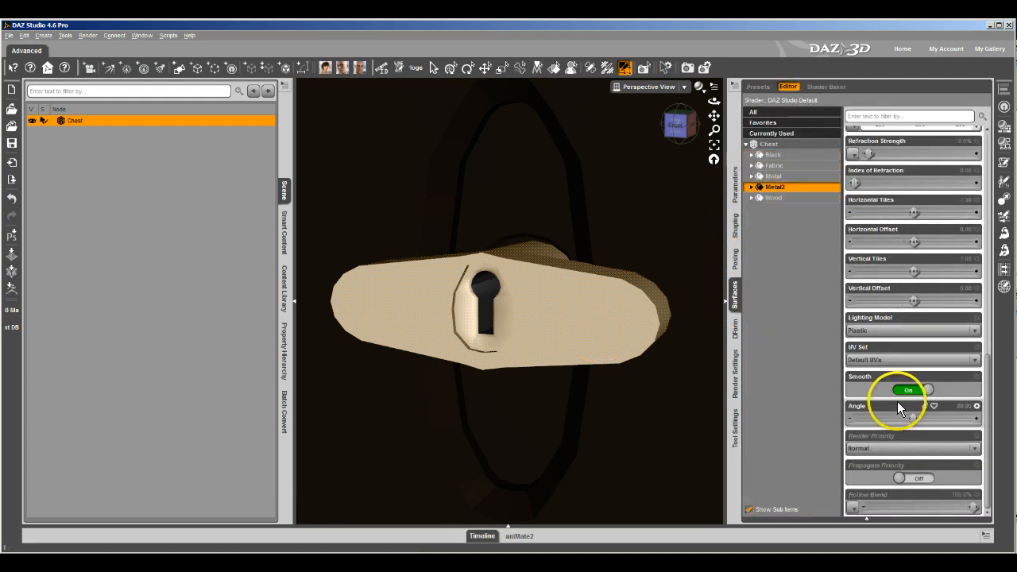
pyautogui.scroll(10, 892, 310)
pyautogui.scroll(-10, 939, 415)
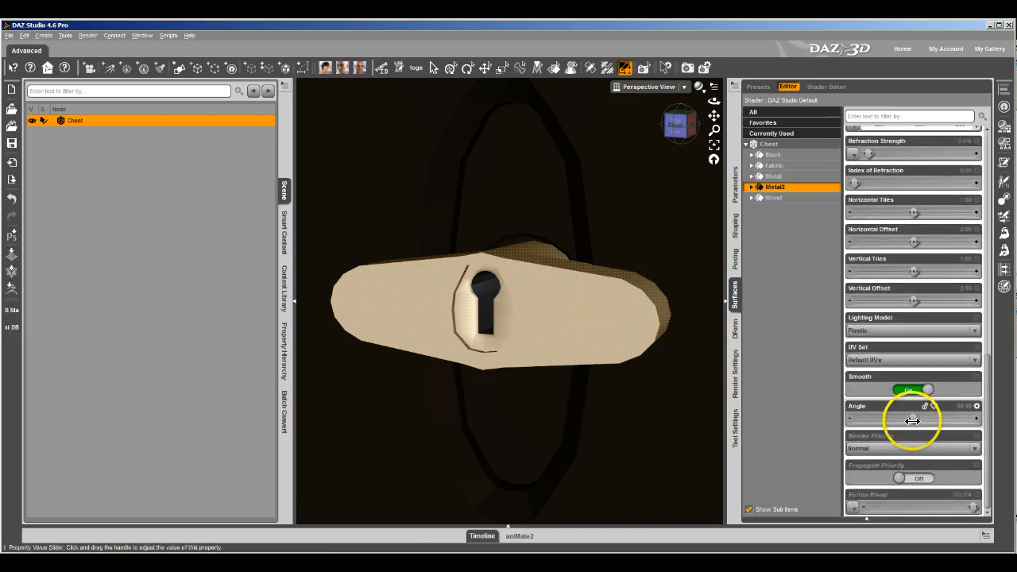
pyautogui.moveTo(912, 425)
pyautogui.mouseDown()
pyautogui.moveTo(860, 425)
pyautogui.moveTo(900, 426)
pyautogui.moveTo(887, 421)
pyautogui.mouseUp()
pyautogui.click(963, 406)
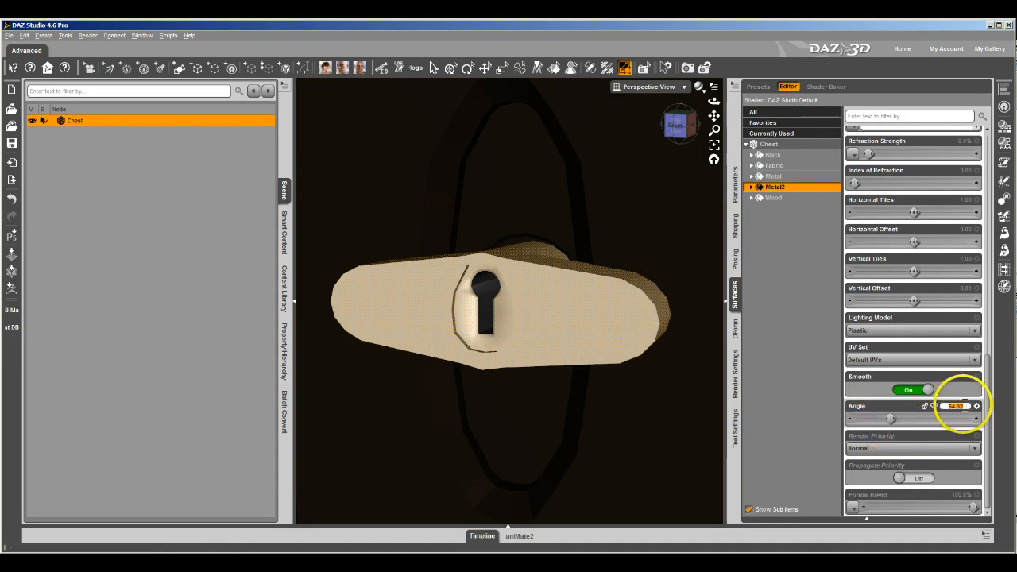
pyautogui.press('Return')
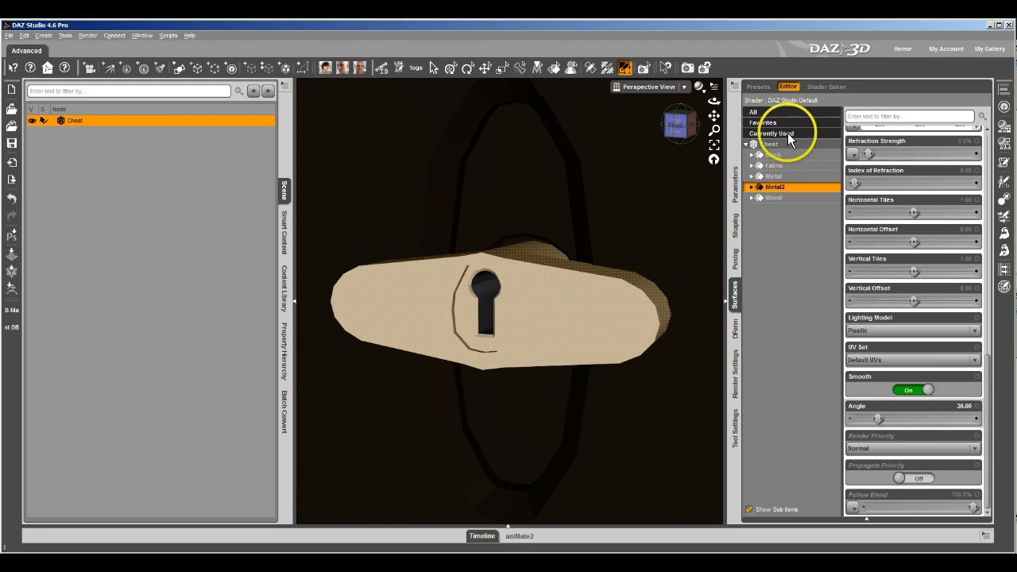
# Set the Metal2 surface's Diffuse Color to orange (255, 128, 64).
pyautogui.scroll(10, 874, 231)
pyautogui.click(885, 147)
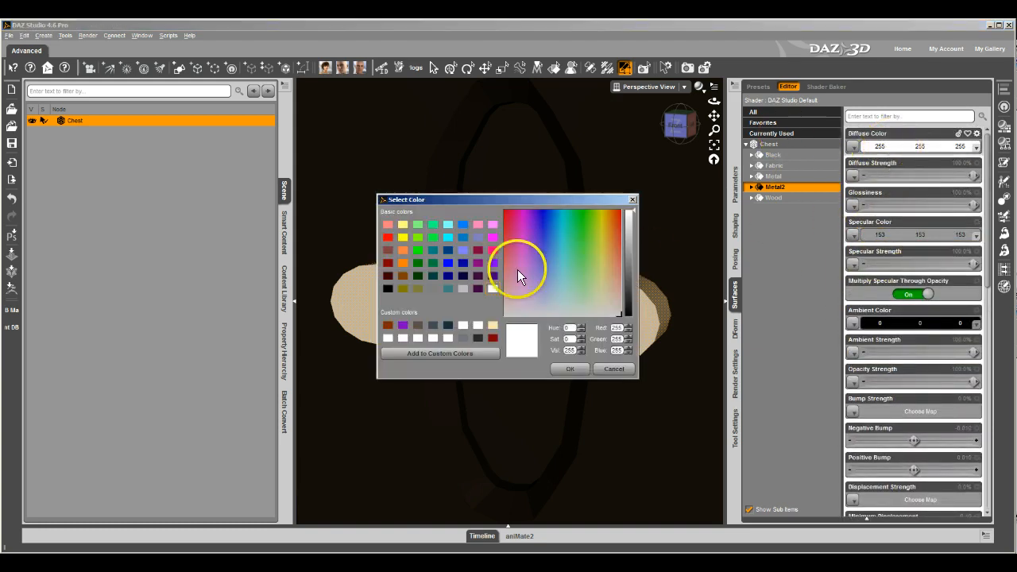
pyautogui.click(403, 250)
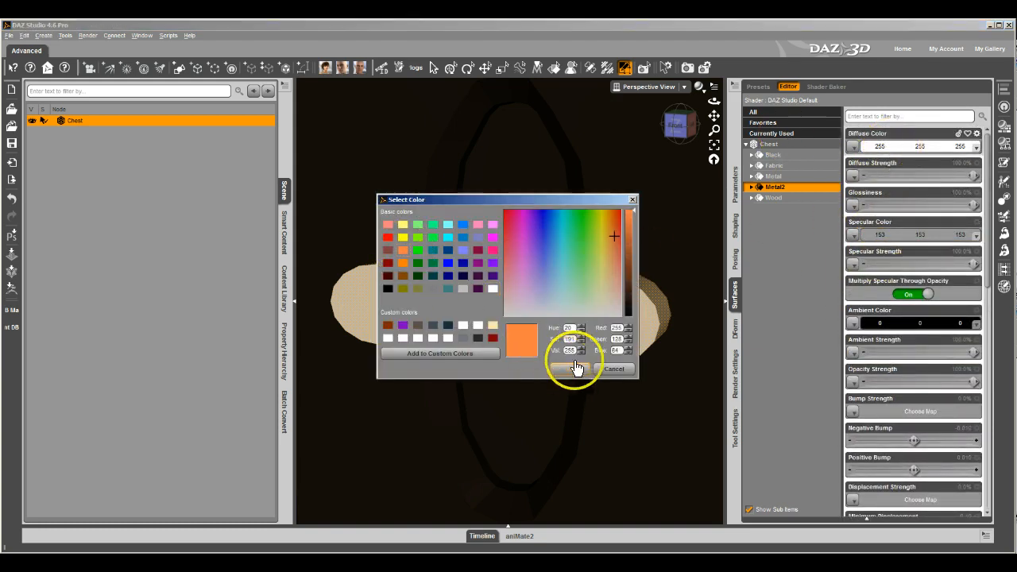
pyautogui.click(569, 368)
# Clear the geometry selection on the chest and switch to the Node Selection tool.
pyautogui.rightClick(626, 299)
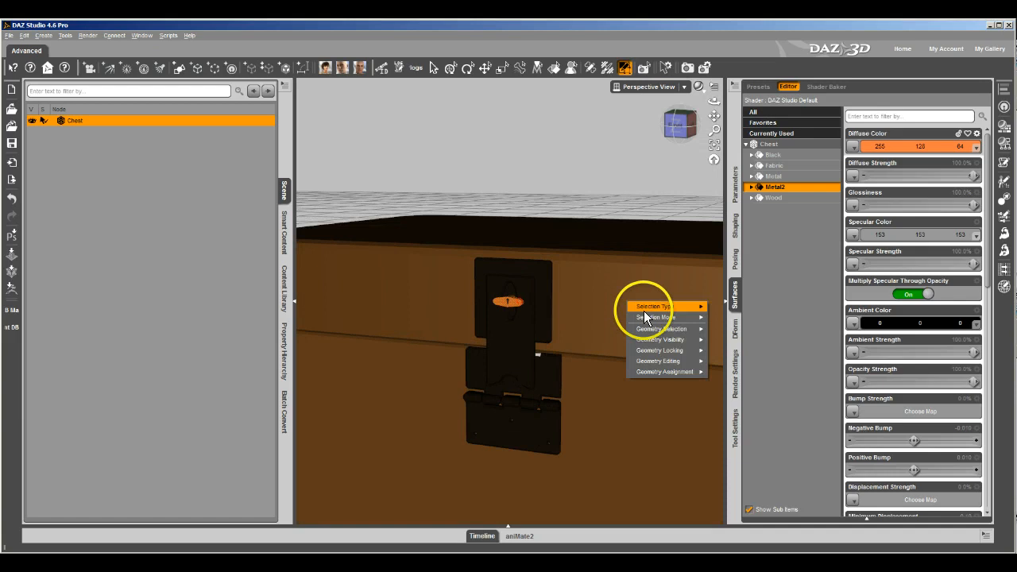
pyautogui.moveTo(659, 329)
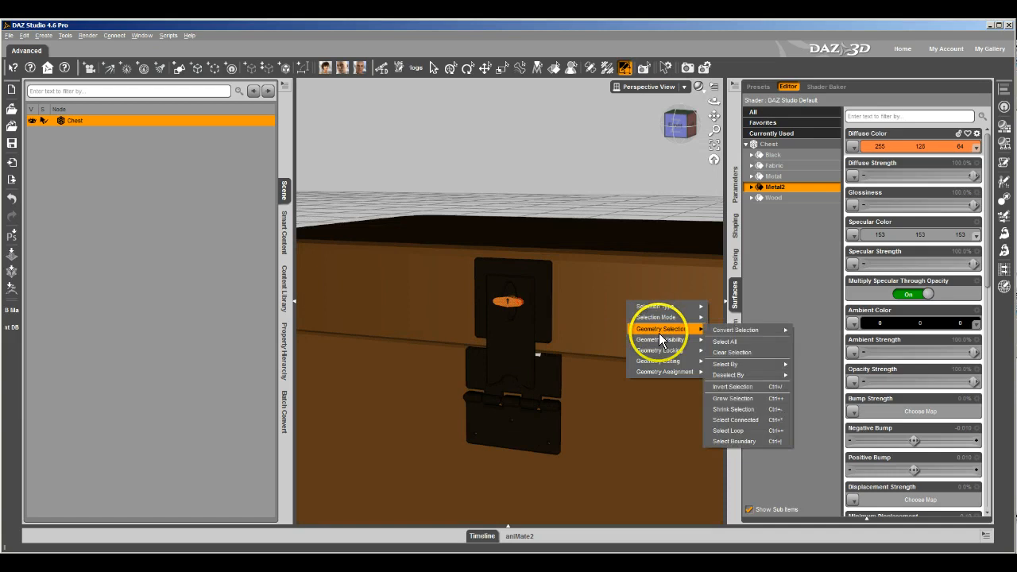
pyautogui.click(735, 349)
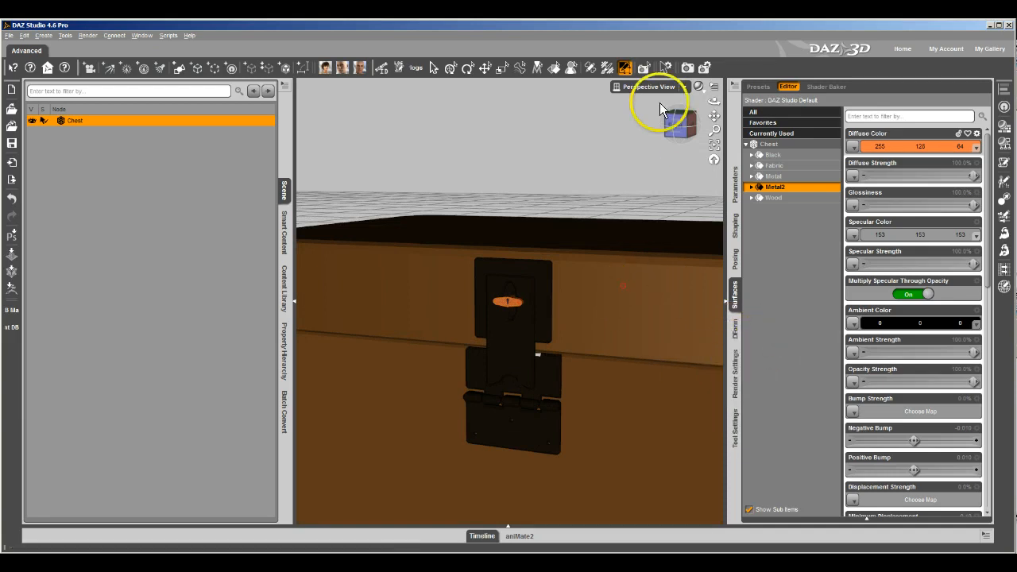
pyautogui.click(434, 67)
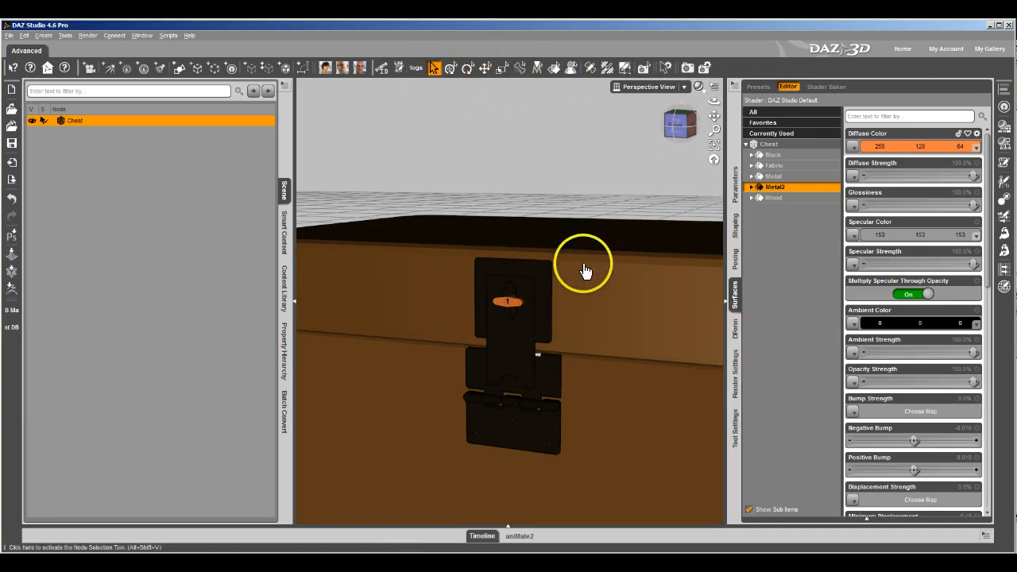
# Show the chest's parameters and examine the whole chest from the front corner and the hinge side.
pyautogui.click(736, 192)
pyautogui.scroll(-4, 523, 246)
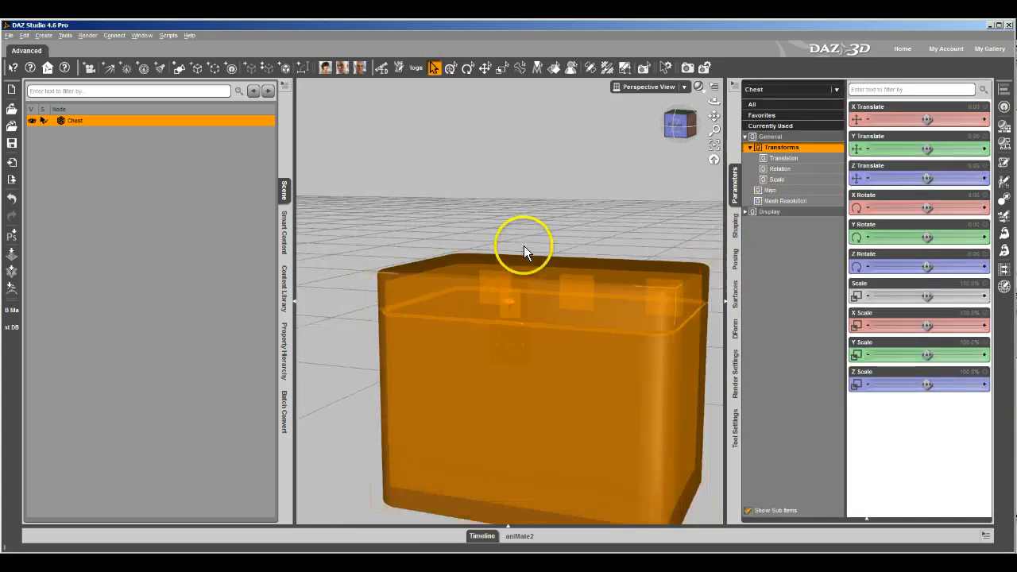
pyautogui.click(684, 124)
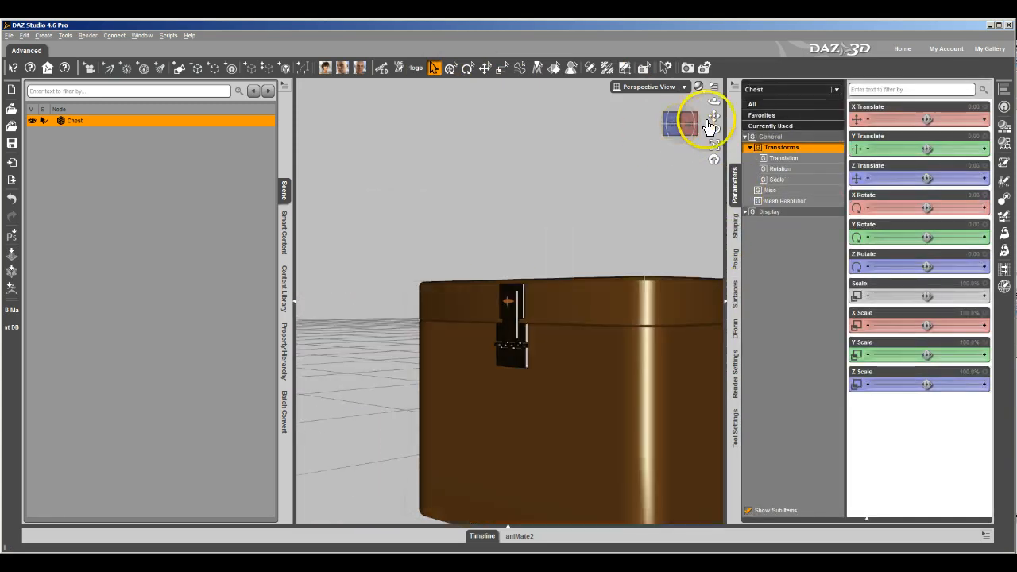
pyautogui.moveTo(713, 116); pyautogui.dragTo(628, 32)
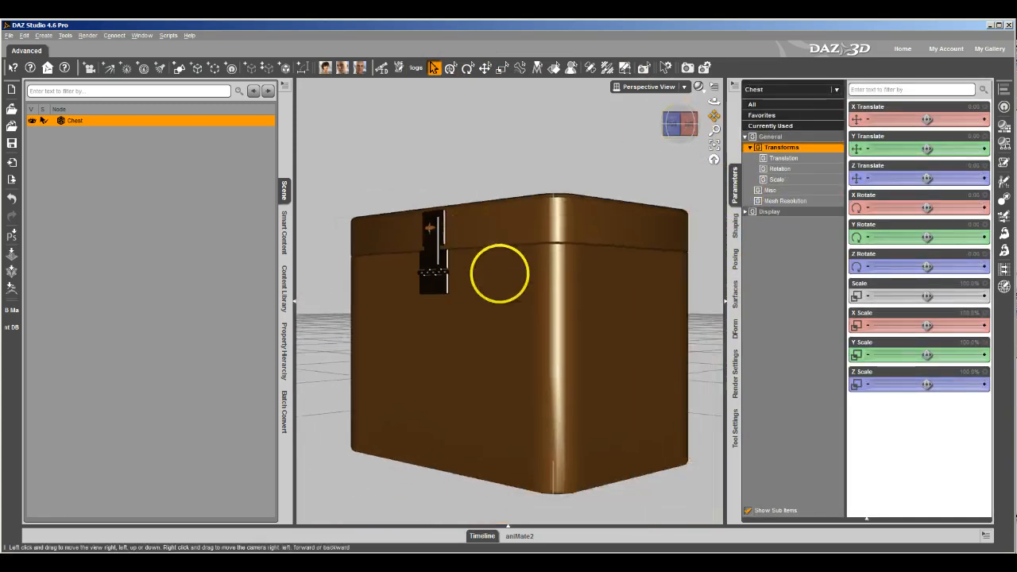
pyautogui.click(681, 120)
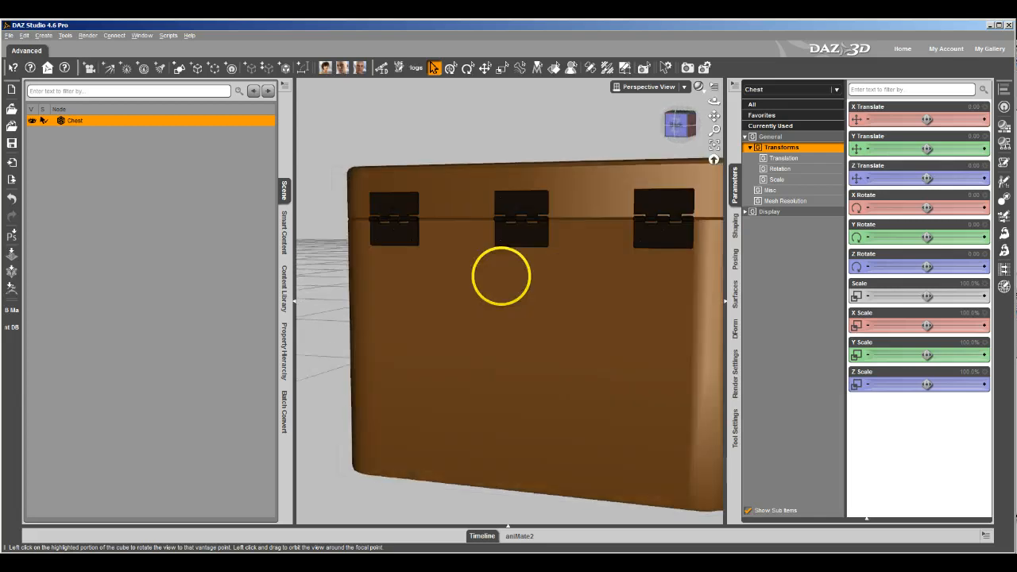
pyautogui.moveTo(519, 275); pyautogui.dragTo(501, 276)
pyautogui.moveTo(713, 116); pyautogui.dragTo(407, 368)
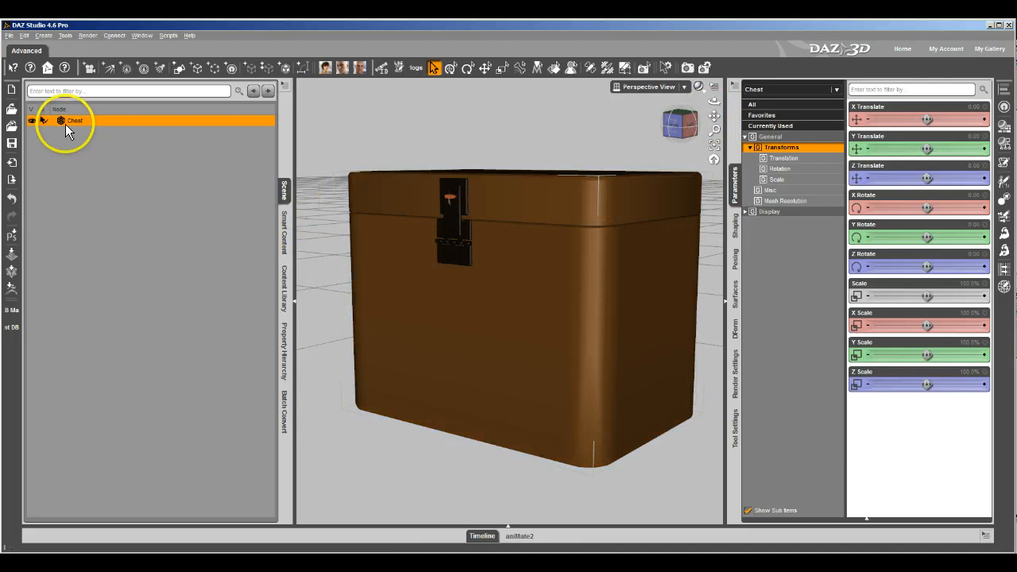
pyautogui.rightClick(285, 189)
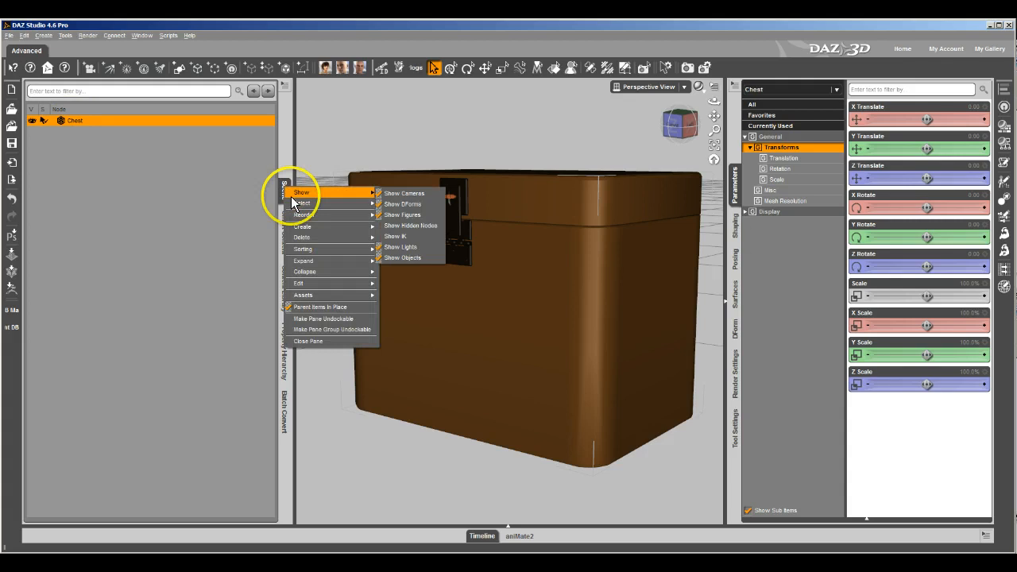
pyautogui.rightClick(279, 185)
pyautogui.click(305, 173)
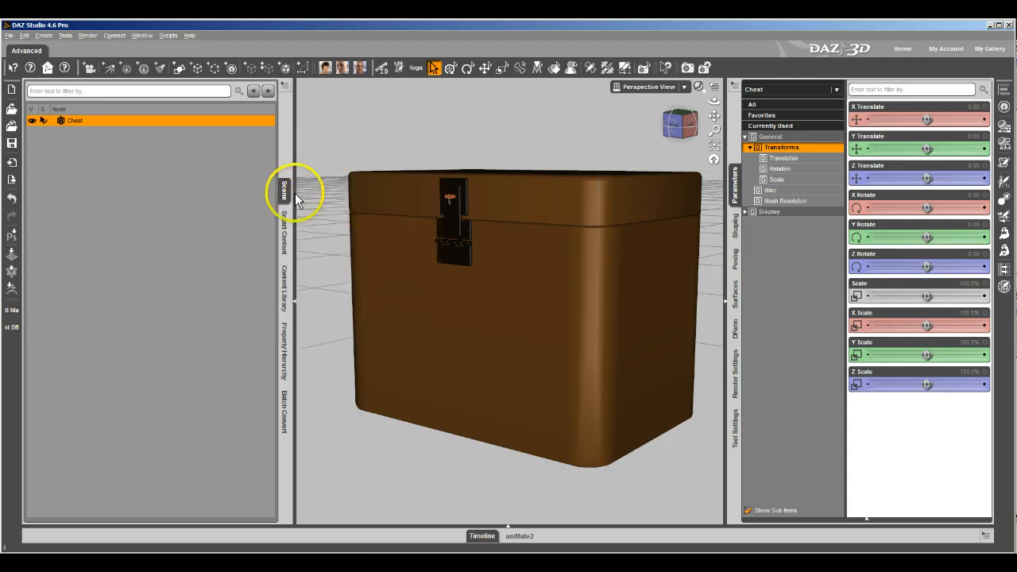
pyautogui.click(285, 199)
pyautogui.click(21, 192)
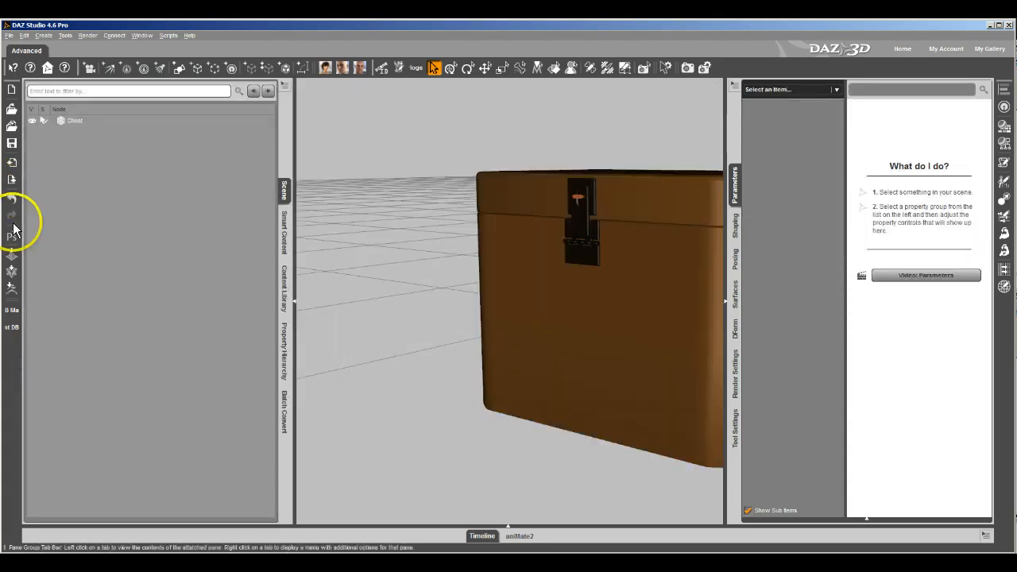
pyautogui.rightClick(286, 235)
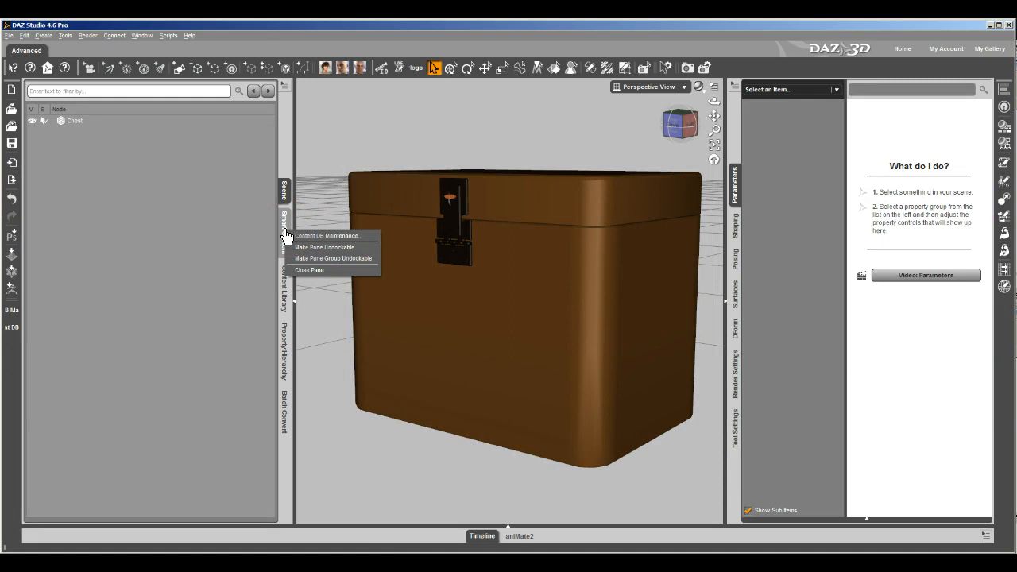
pyautogui.rightClick(732, 226)
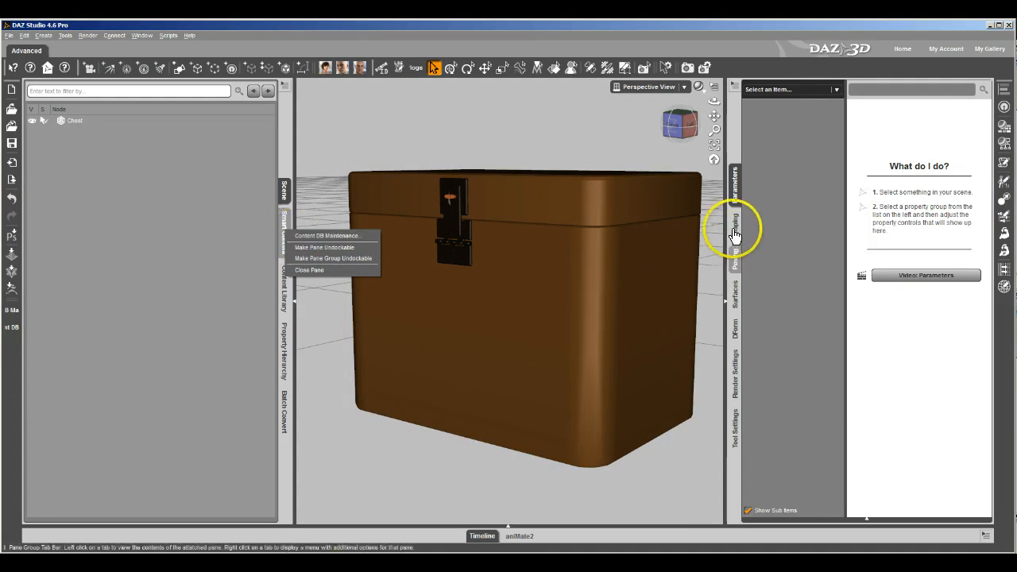
# Try to run Convert Prop to Figure with no node selected.
pyautogui.click(284, 191)
pyautogui.rightClick(284, 191)
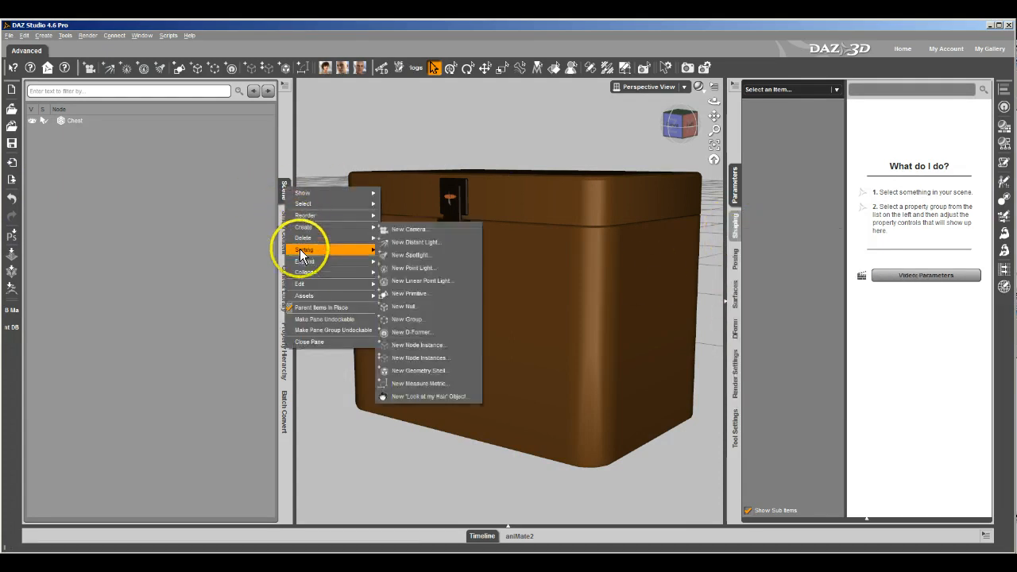
pyautogui.moveTo(303, 283)
pyautogui.moveTo(441, 294)
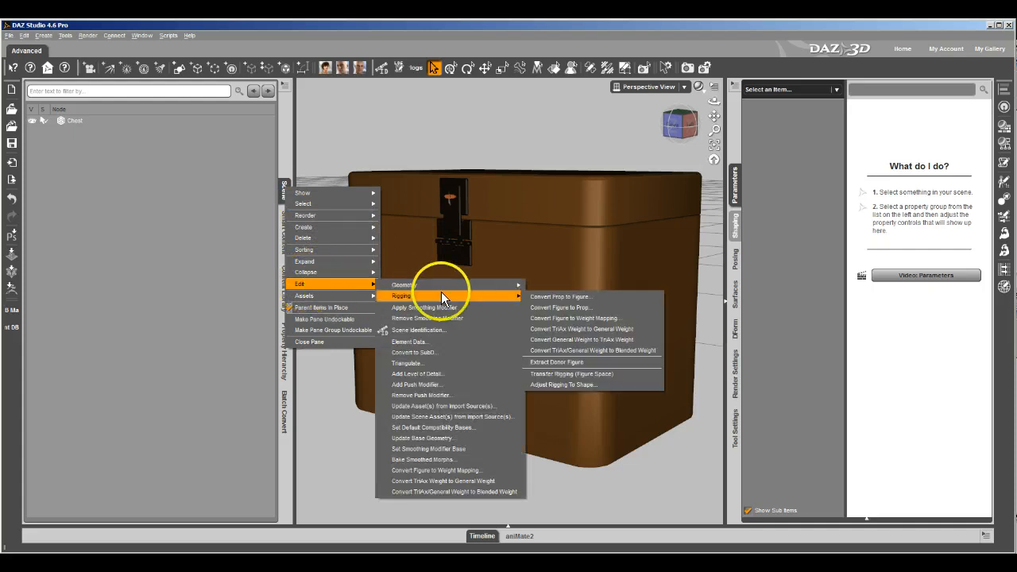
pyautogui.click(565, 297)
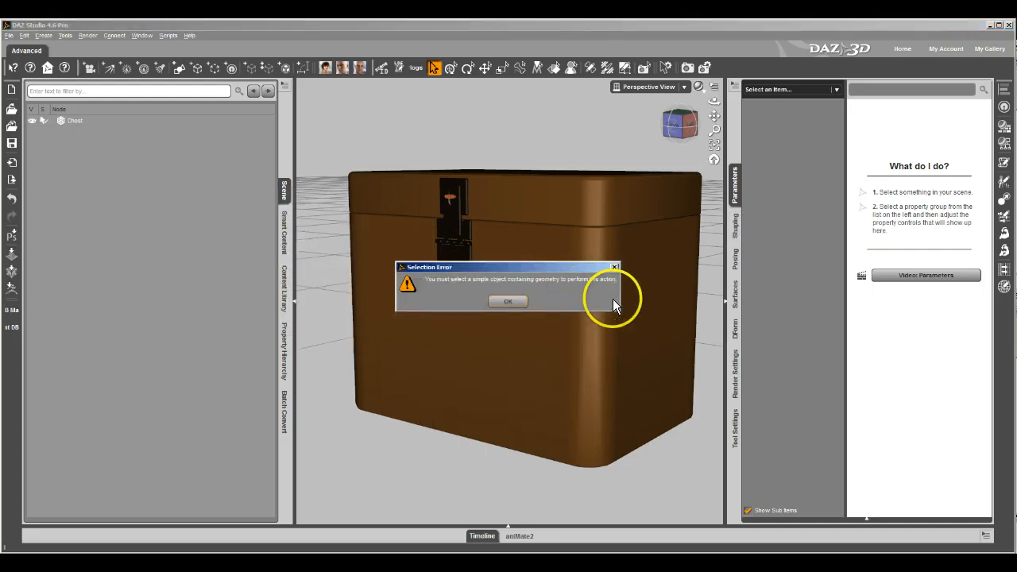
pyautogui.click(514, 300)
# Convert the Chest prop to a figure with General Weight Mapping, root bone name Bottom and Inherit Skeleton of Parent disabled.
pyautogui.click(86, 120)
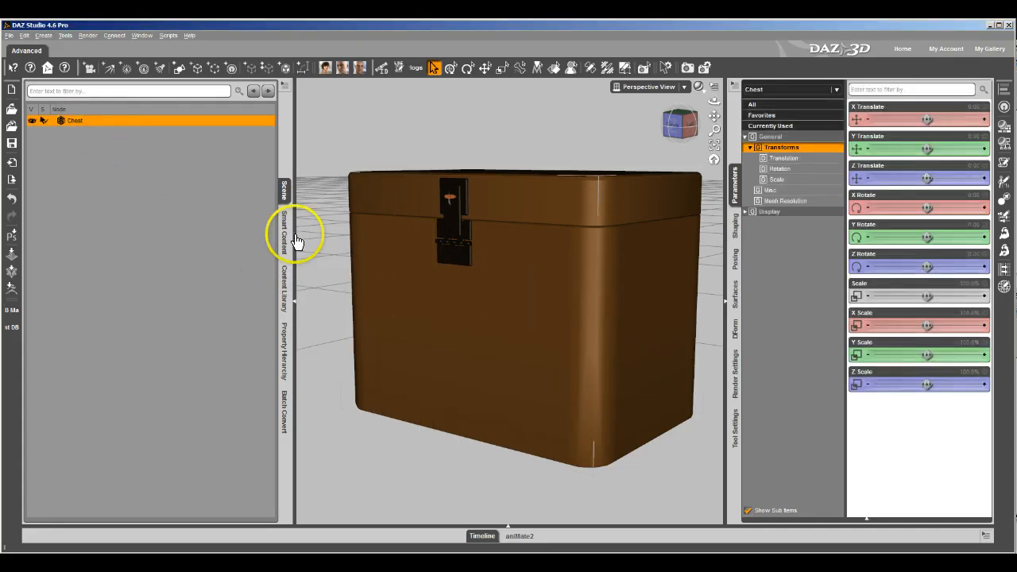
pyautogui.rightClick(284, 193)
pyautogui.moveTo(314, 279)
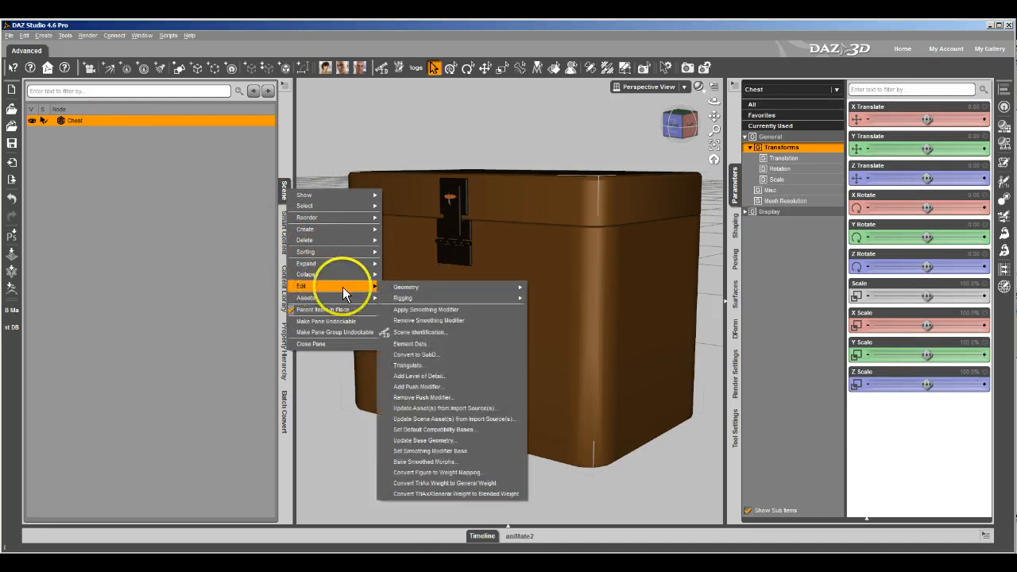
pyautogui.moveTo(402, 297)
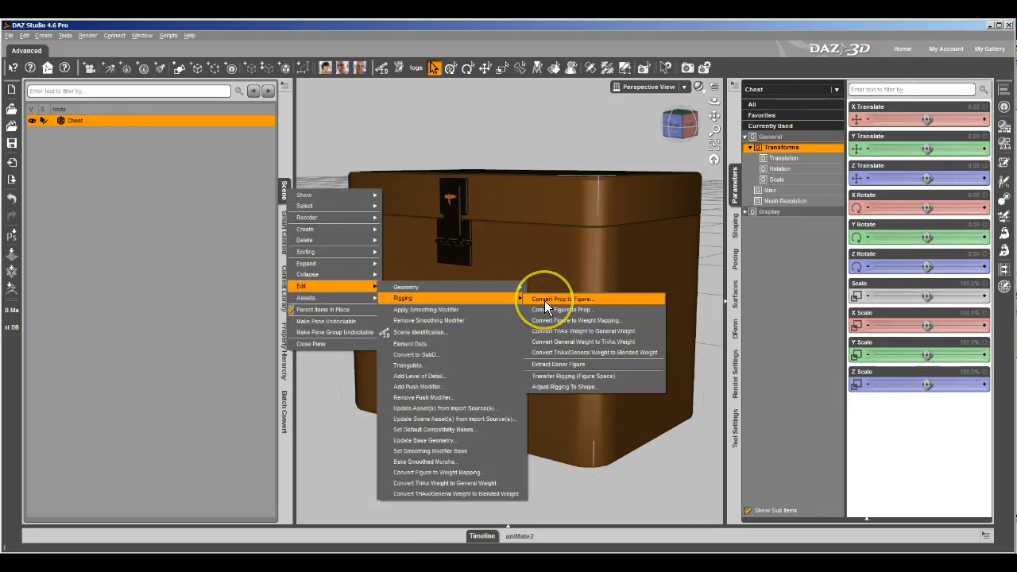
pyautogui.click(544, 300)
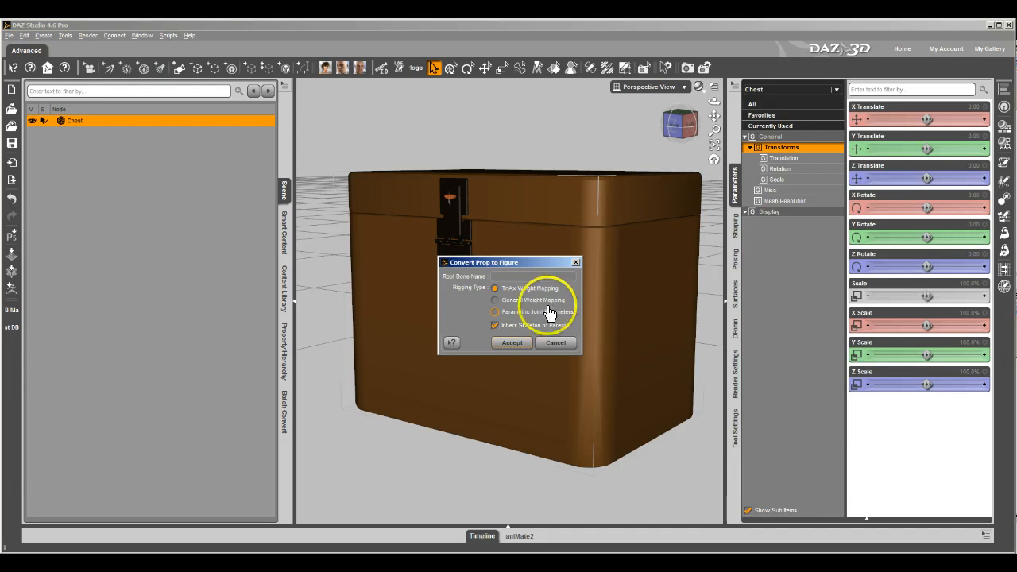
pyautogui.click(531, 302)
pyautogui.click(532, 300)
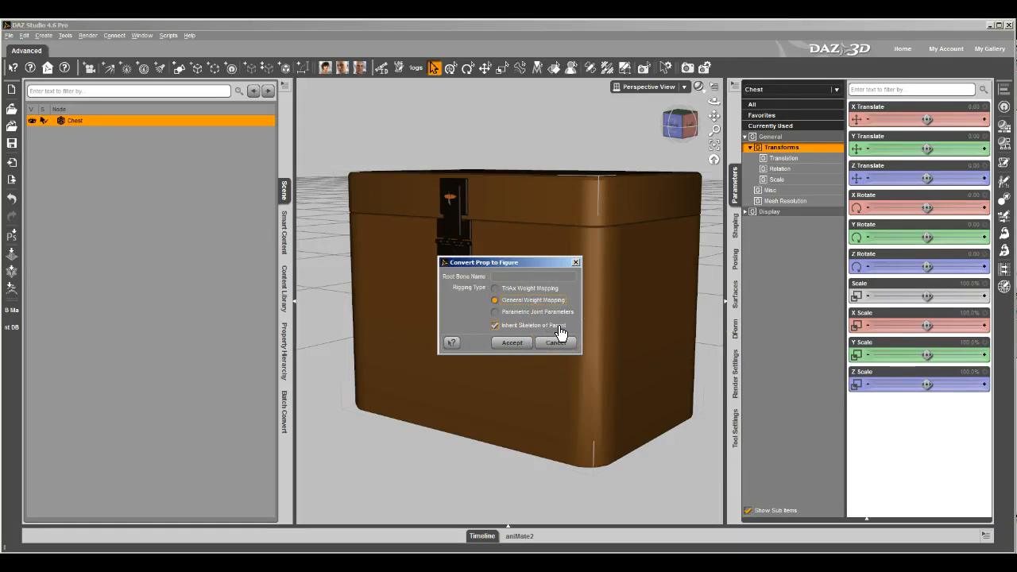
pyautogui.click(496, 324)
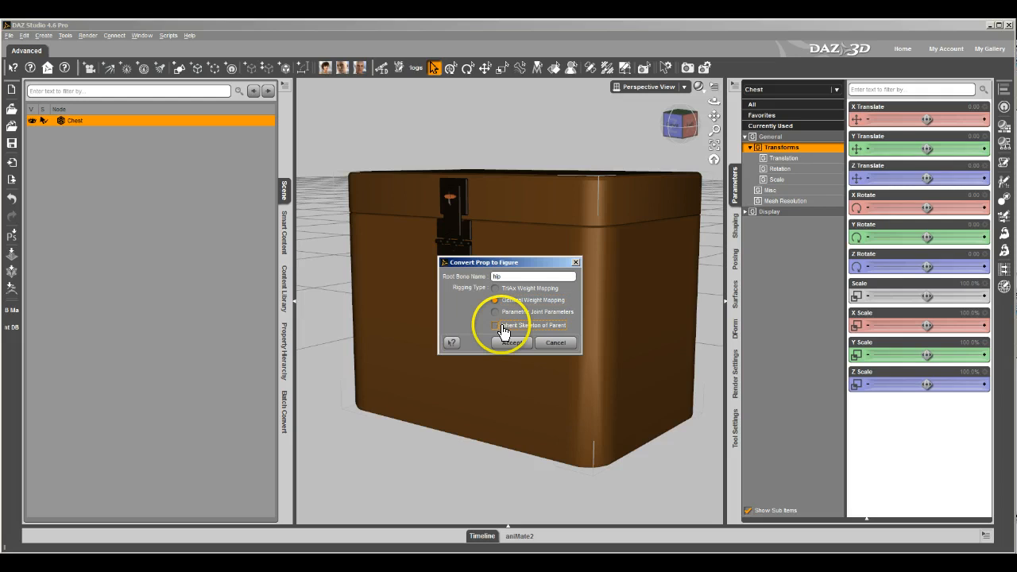
pyautogui.moveTo(514, 276); pyautogui.dragTo(474, 280)
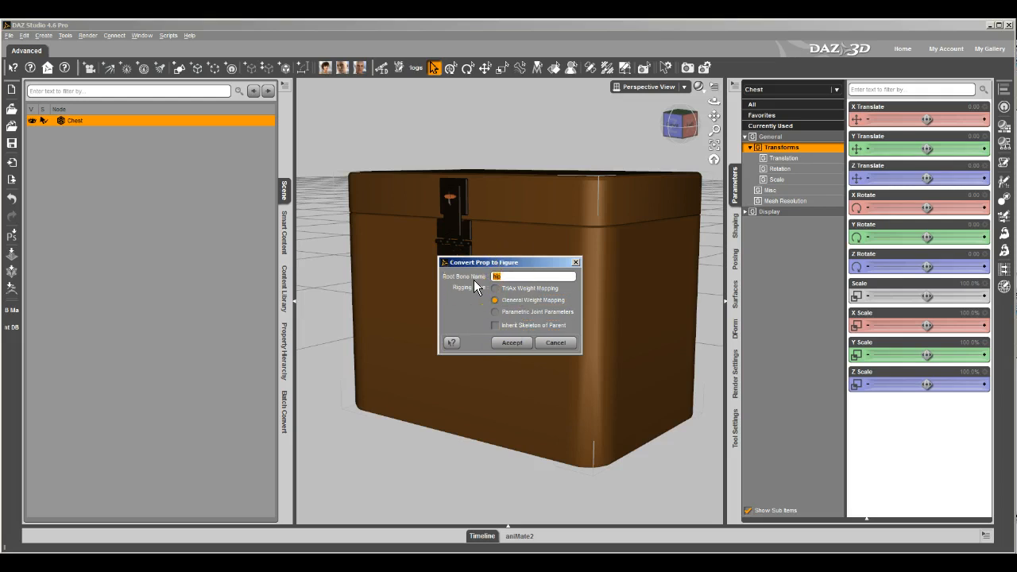
pyautogui.write('Bottom')
pyautogui.click(506, 340)
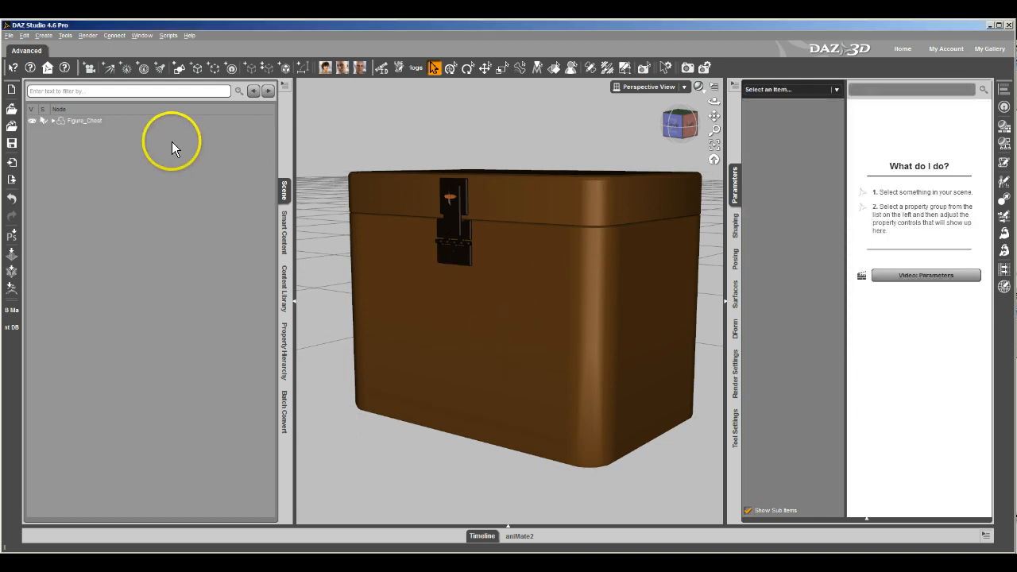
# Expand the converted figure's node in the scene and rename it as Chest.
pyautogui.click(89, 120)
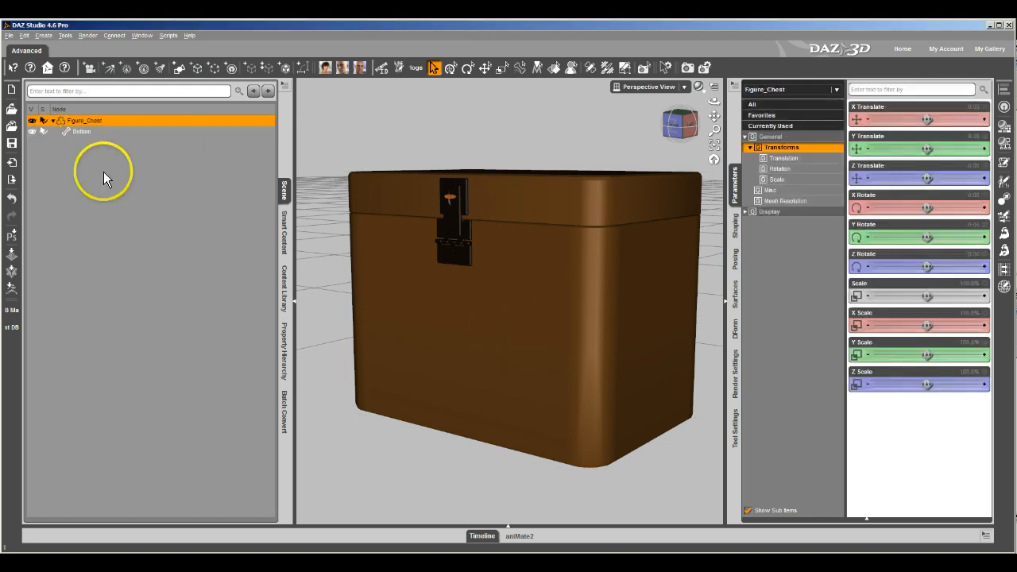
pyautogui.doubleClick(88, 123)
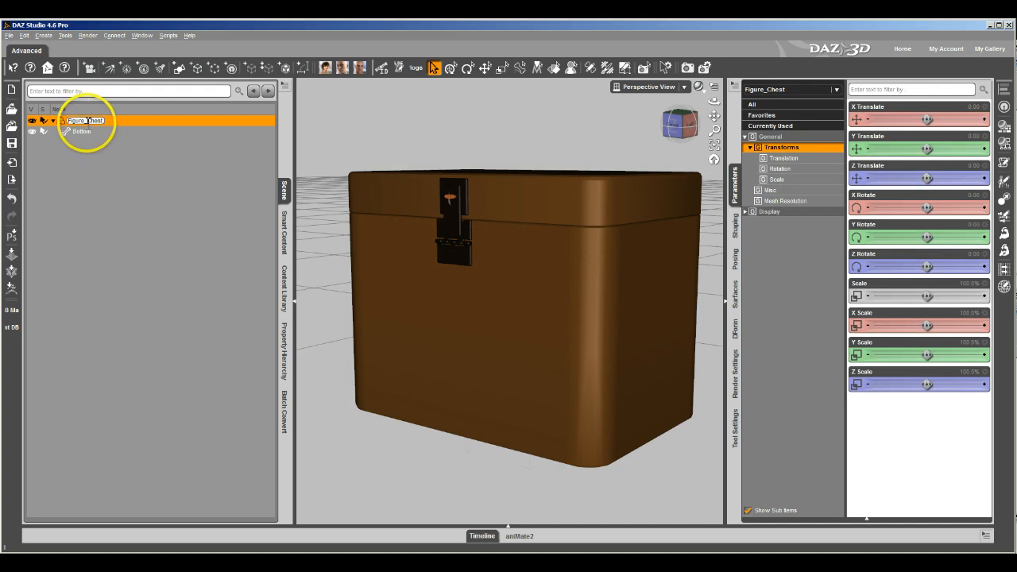
pyautogui.press('BackSpace')
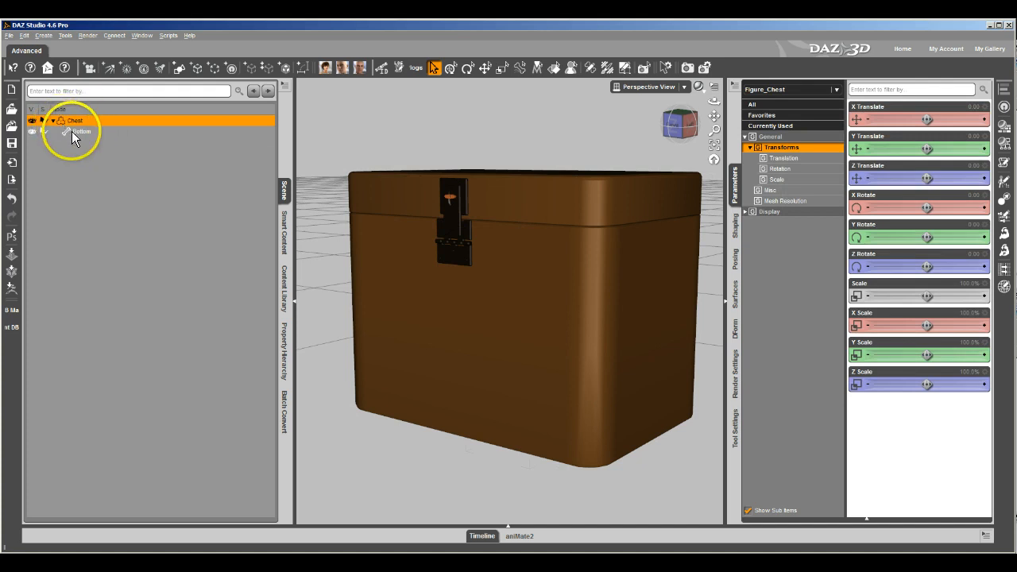
# Activate the Geometry Editor and list the Chest figure's face groups and surfaces in its tool settings.
pyautogui.click(624, 70)
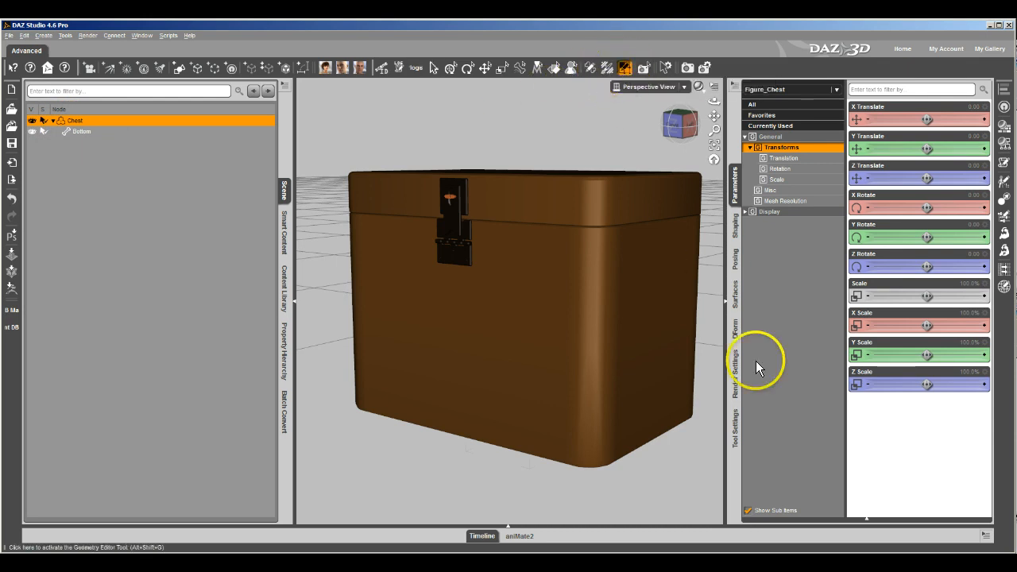
pyautogui.click(735, 429)
pyautogui.click(803, 184)
pyautogui.doubleClick(803, 237)
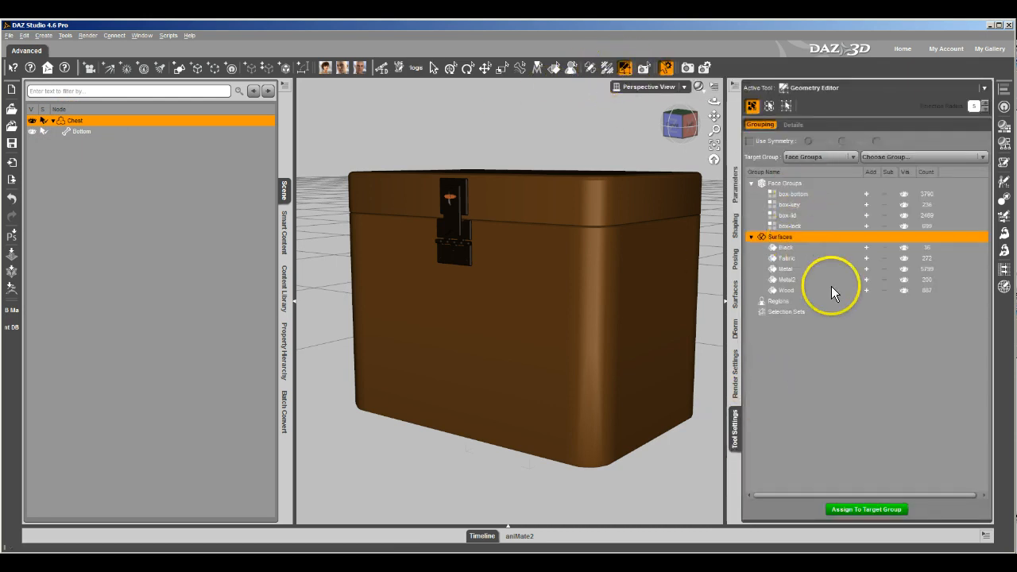
# Select the Bottom bone to examine it on the chest, and return the selection to the Chest figure.
pyautogui.click(97, 132)
pyautogui.scroll(-2, 438, 293)
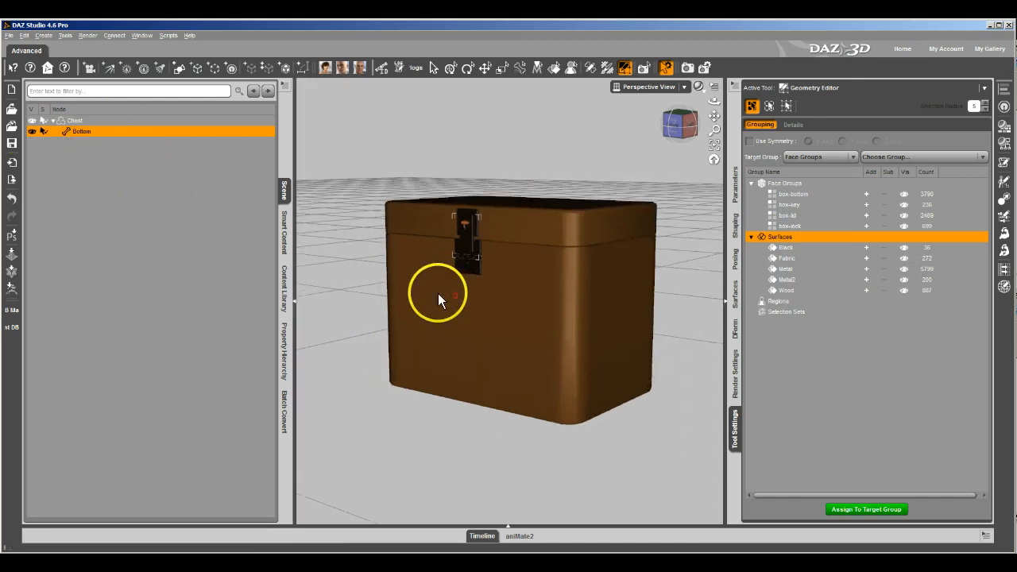
pyautogui.scroll(1, 438, 293)
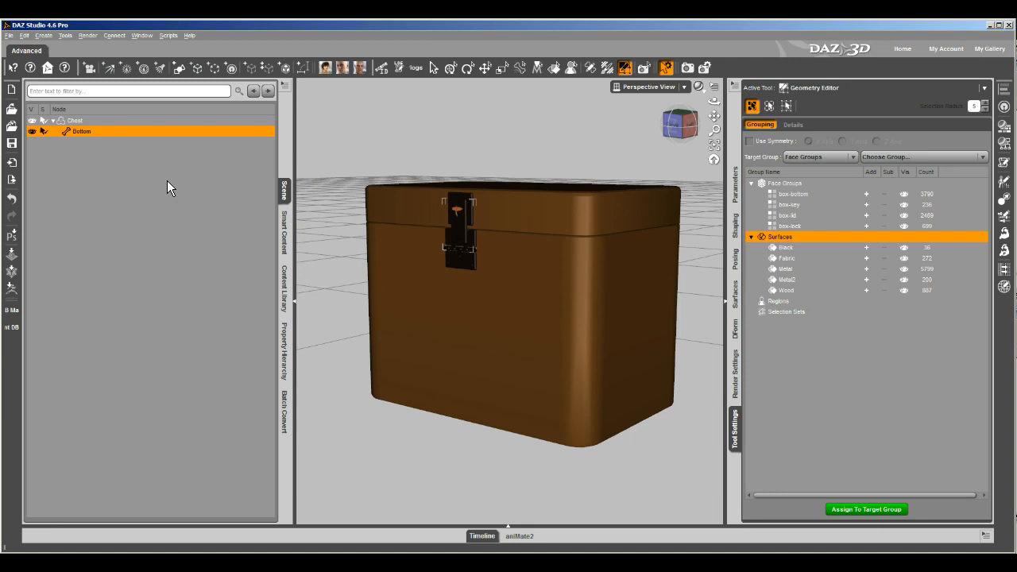
pyautogui.moveTo(86, 132); pyautogui.dragTo(79, 123)
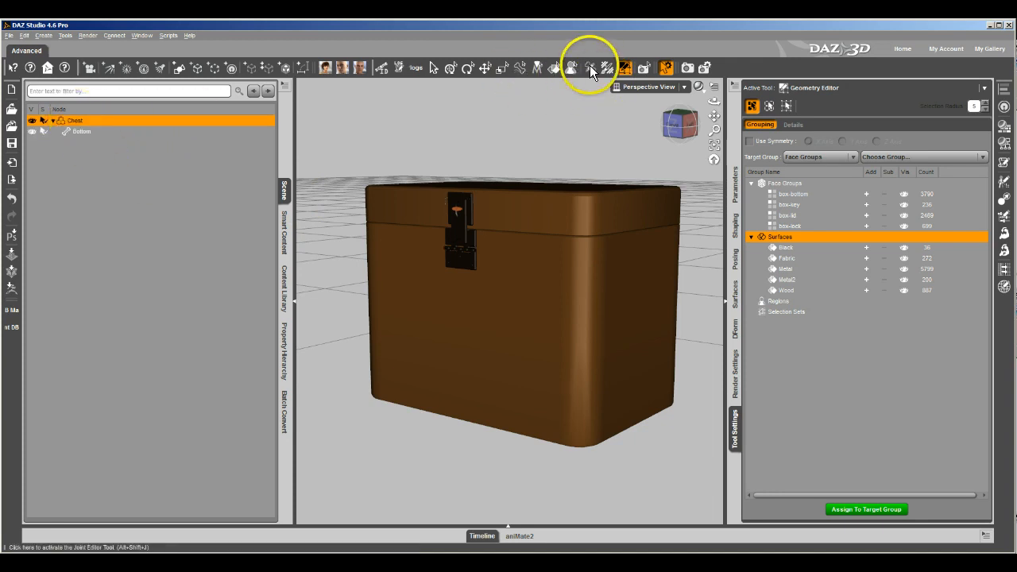
# Activate the Joint Editor and set the Chest figure's Center Point and End Point Z Position to 0.
pyautogui.click(590, 68)
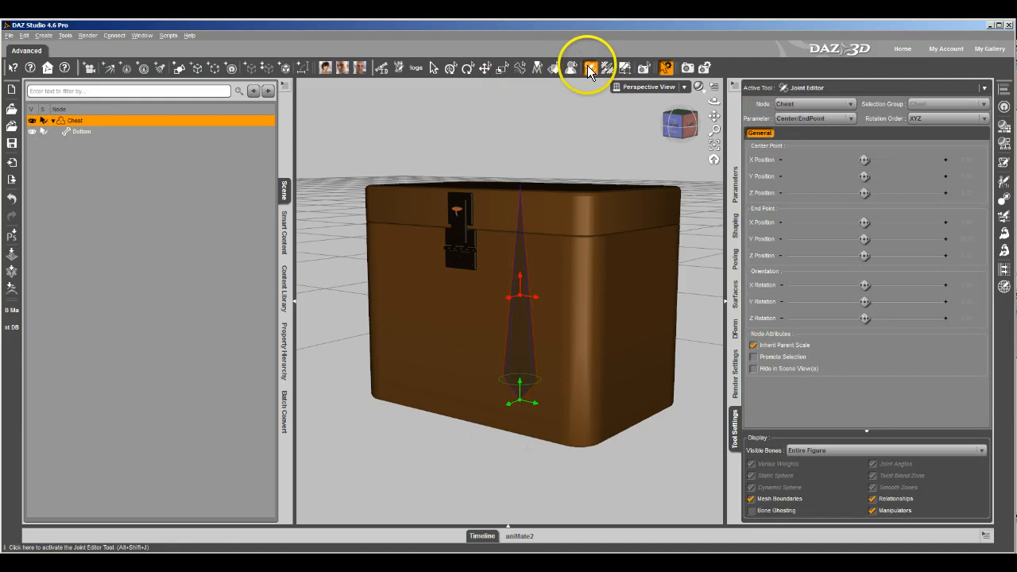
pyautogui.scroll(-2, 691, 181)
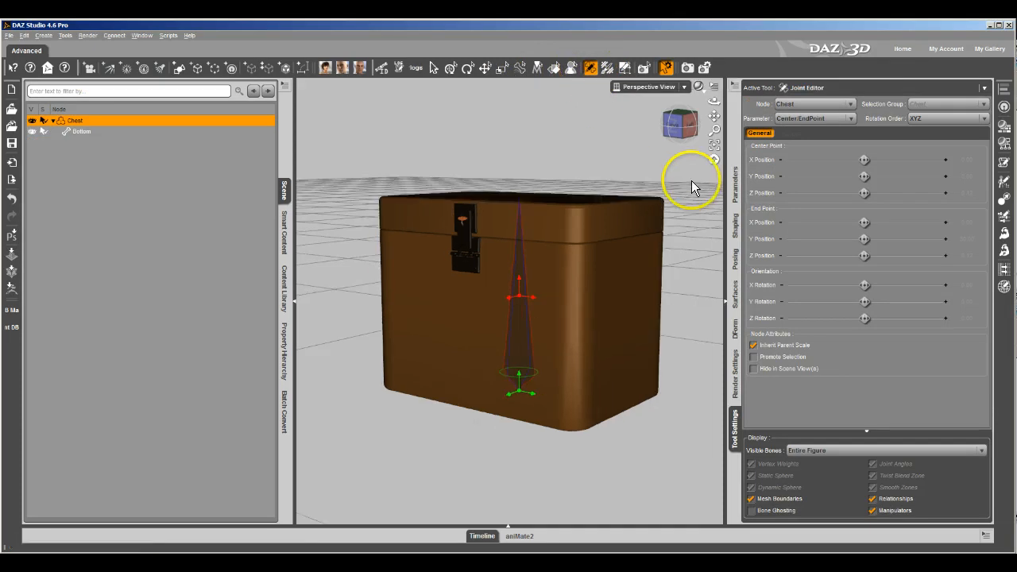
pyautogui.moveTo(684, 129); pyautogui.dragTo(463, 177)
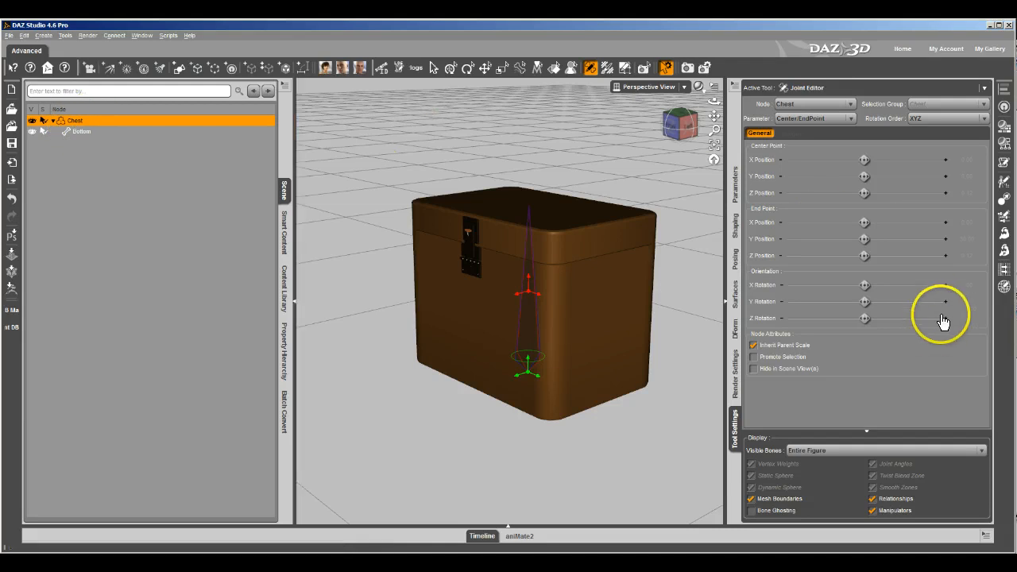
pyautogui.click(967, 193)
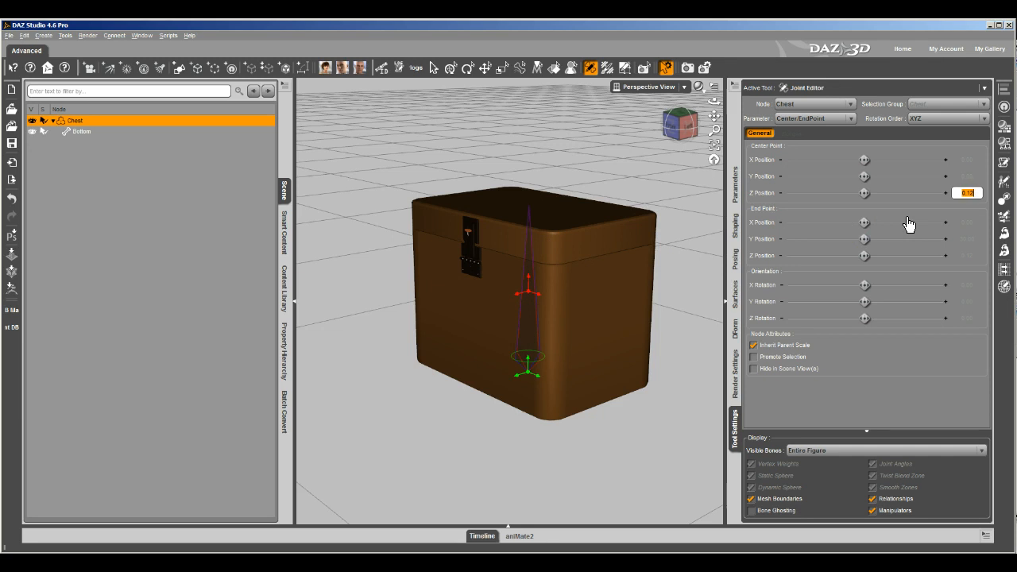
pyautogui.write('0')
pyautogui.click(965, 255)
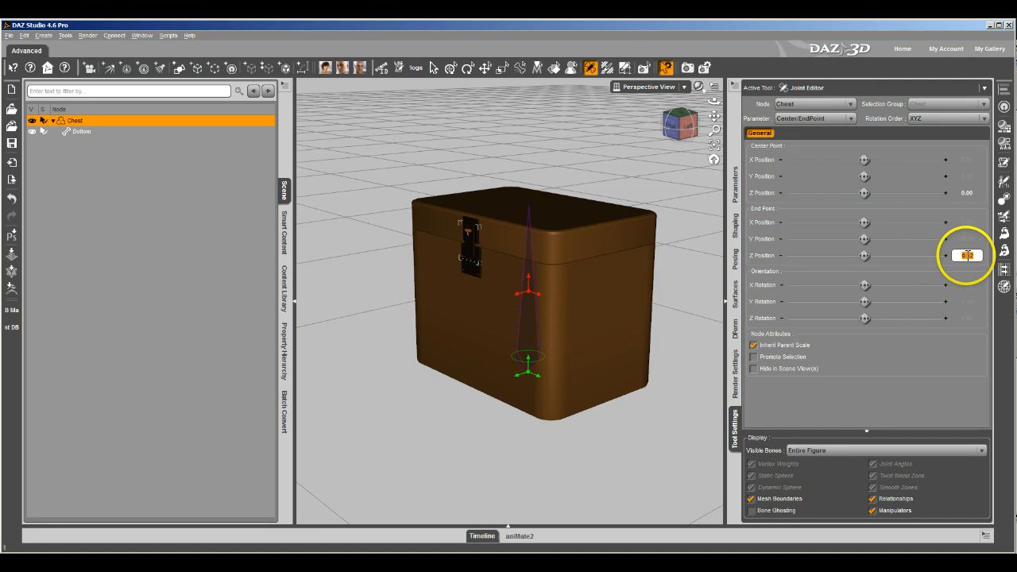
pyautogui.write('0')
pyautogui.press('Return')
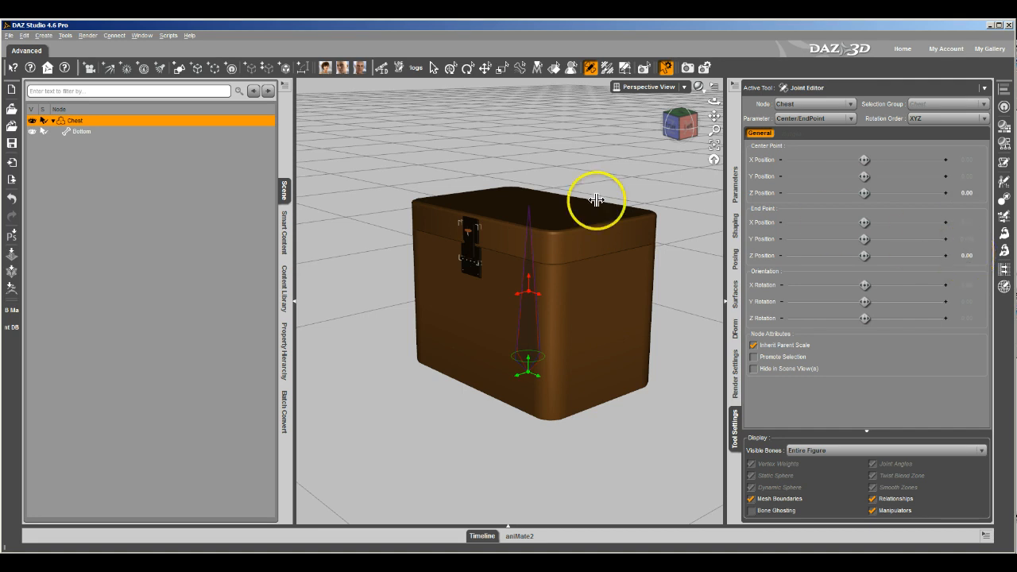
# Select the Bottom bone and set its Center Point and End Point Z Position to 0.
pyautogui.click(82, 132)
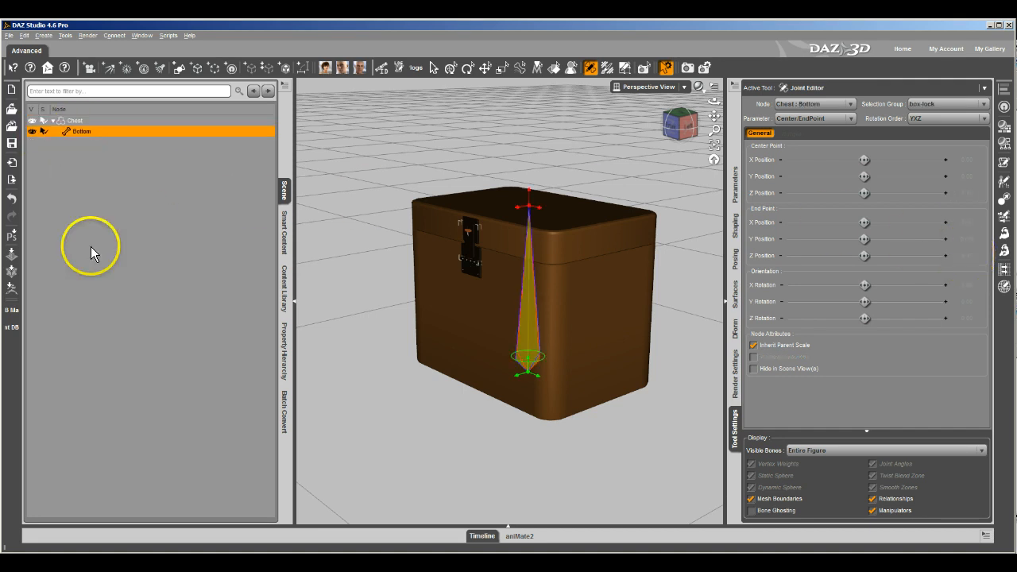
pyautogui.click(966, 193)
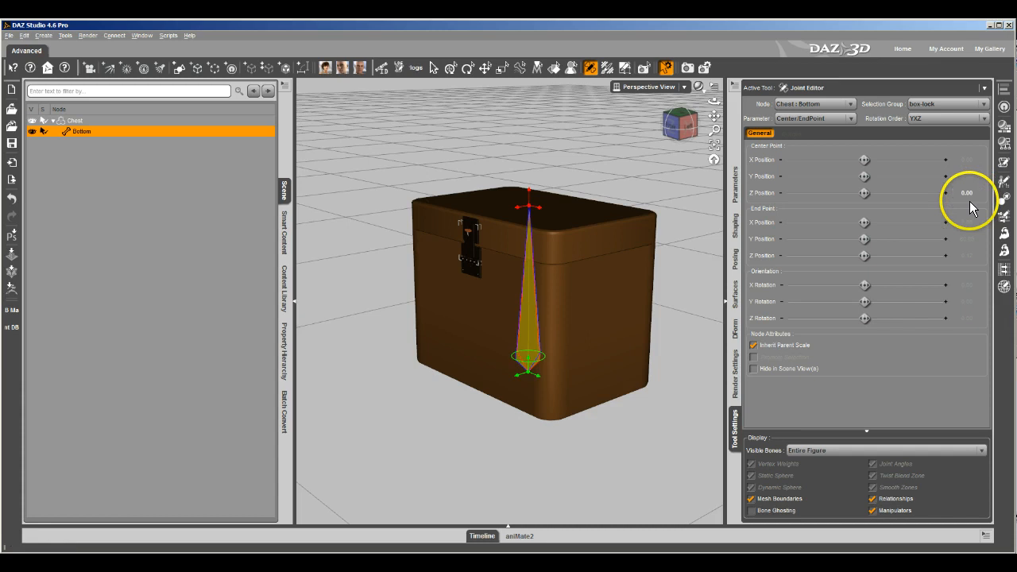
pyautogui.click(971, 253)
pyautogui.write('0')
pyautogui.press('Return')
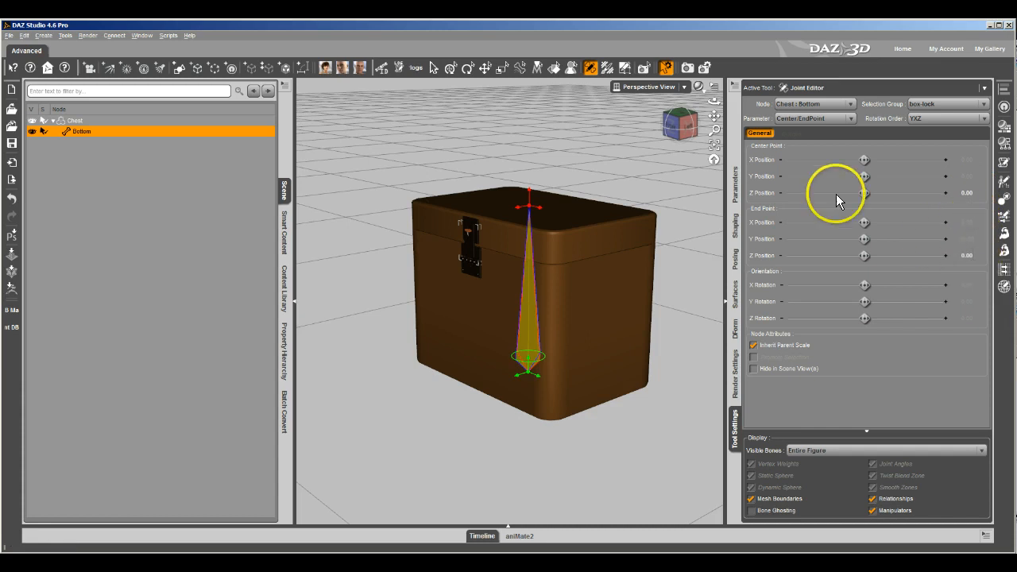
# Set the Bottom bone's End Point Y Position to 50.
pyautogui.click(691, 132)
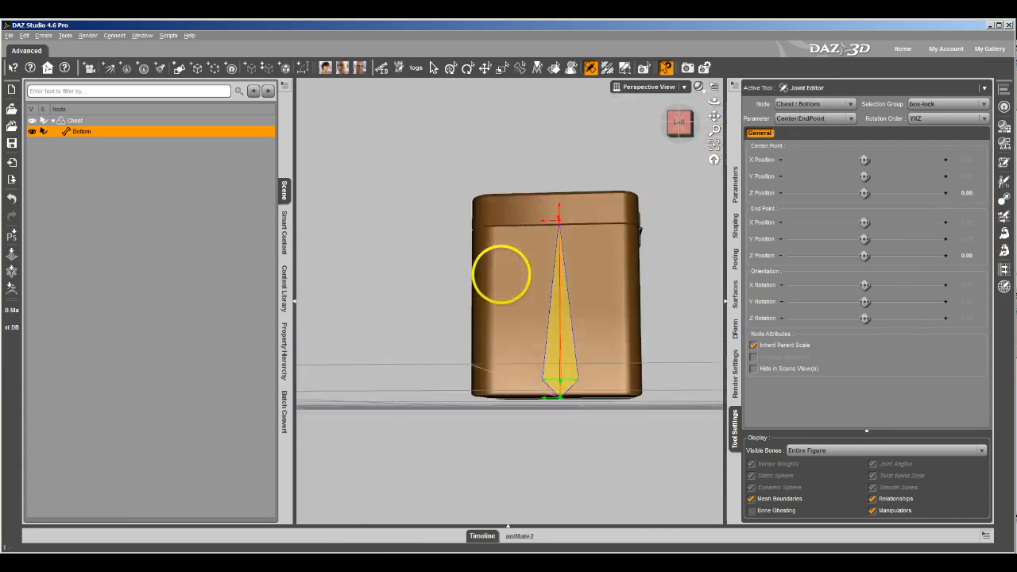
pyautogui.moveTo(502, 274)
pyautogui.keyDown('ctrl'); pyautogui.keyDown('alt'); pyautogui.mouseDown()
pyautogui.moveTo(535, 288)
pyautogui.moveTo(501, 275)
pyautogui.mouseUp(); pyautogui.keyUp('alt'); pyautogui.keyUp('ctrl')
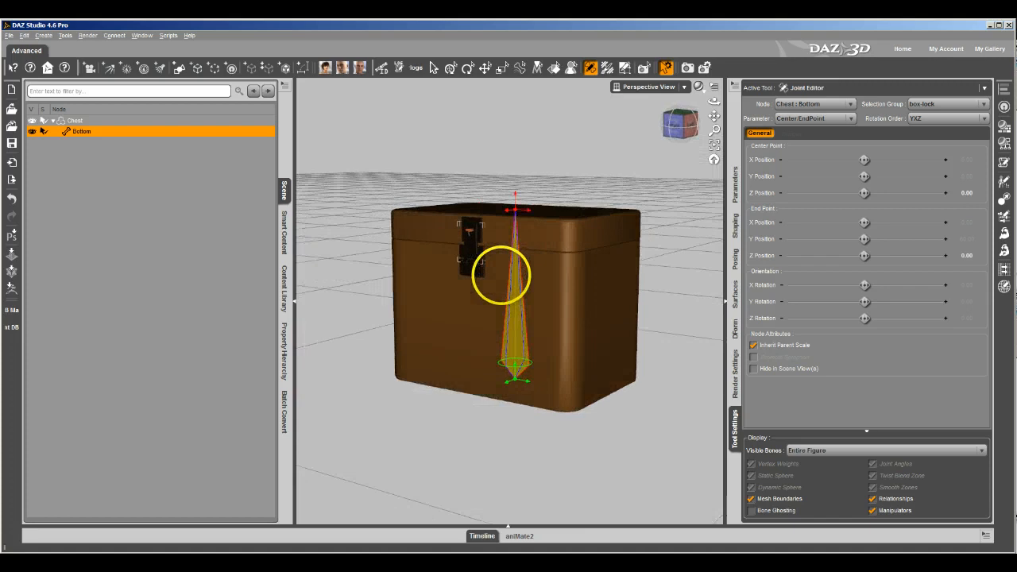
pyautogui.click(967, 238)
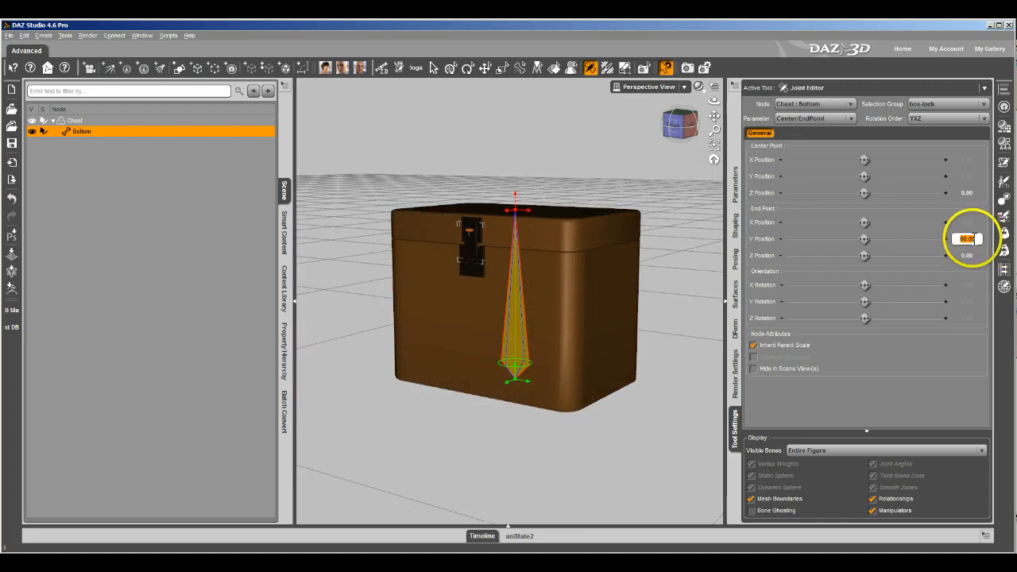
pyautogui.write('50')
pyautogui.press('Return')
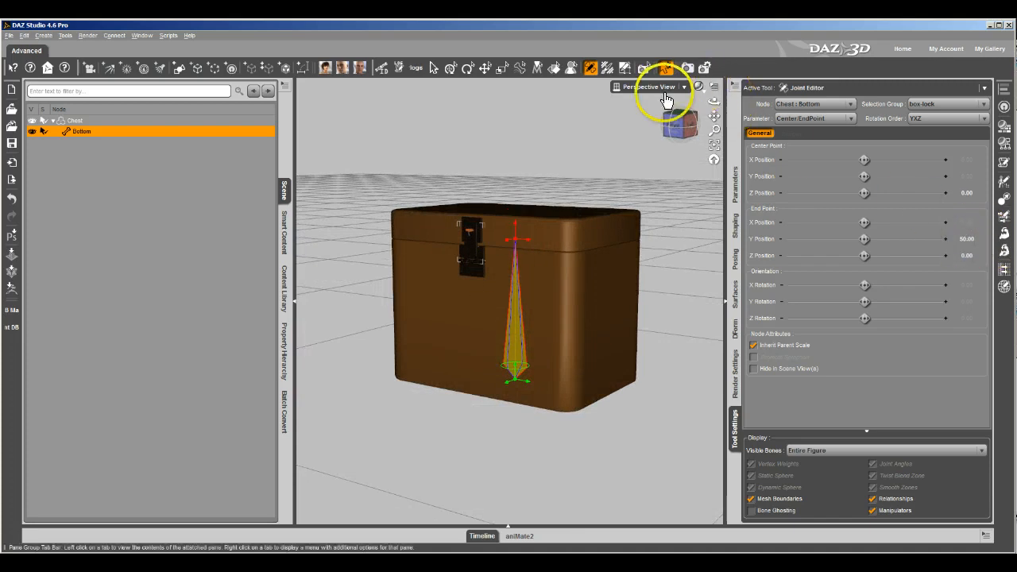
# Overlay the wireframe on the shaded chest and frame the whole Bottom bone in the Left View.
pyautogui.click(698, 87)
pyautogui.click(707, 188)
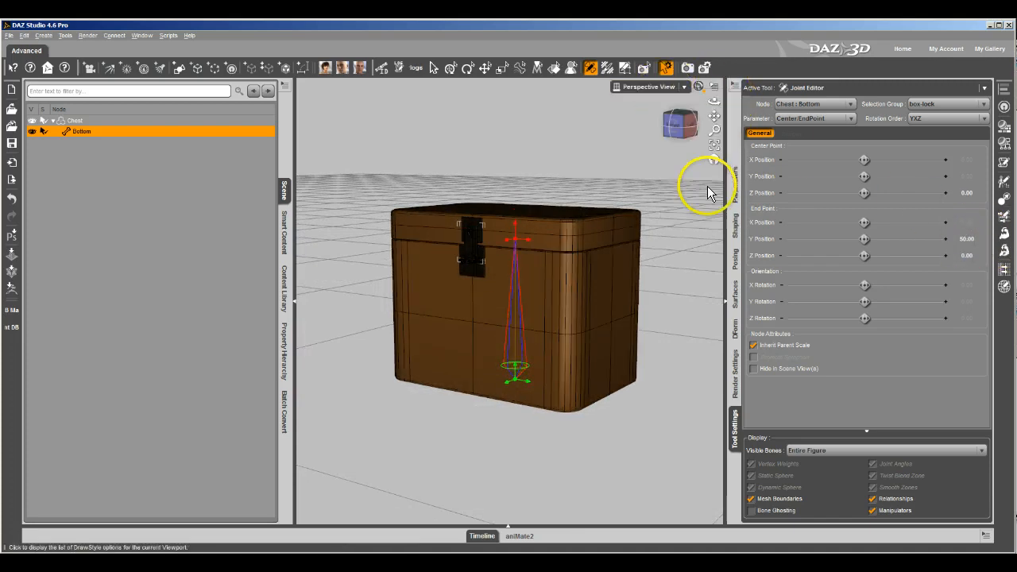
pyautogui.click(670, 87)
pyautogui.click(668, 125)
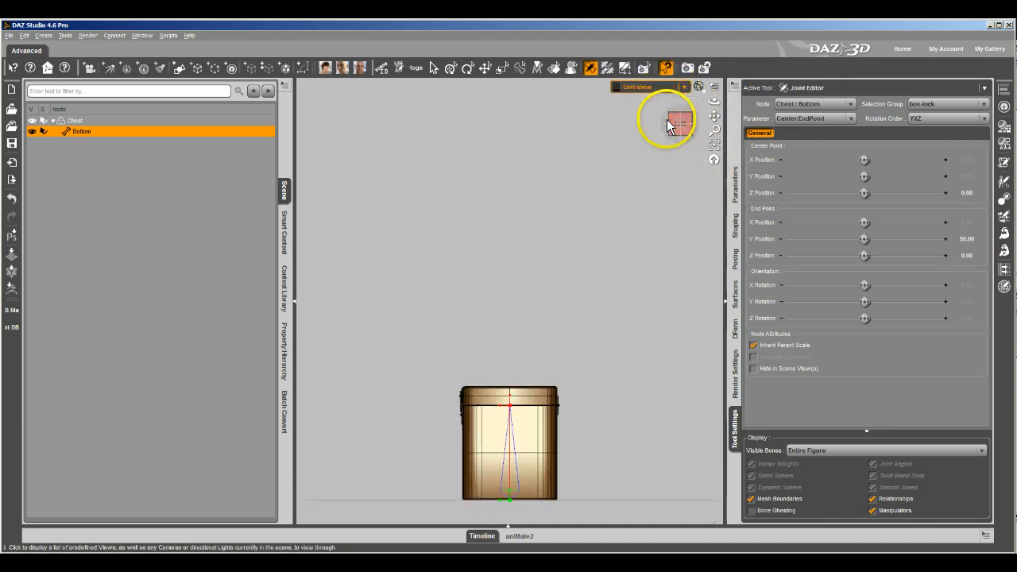
pyautogui.click(714, 145)
pyautogui.scroll(-3, 654, 229)
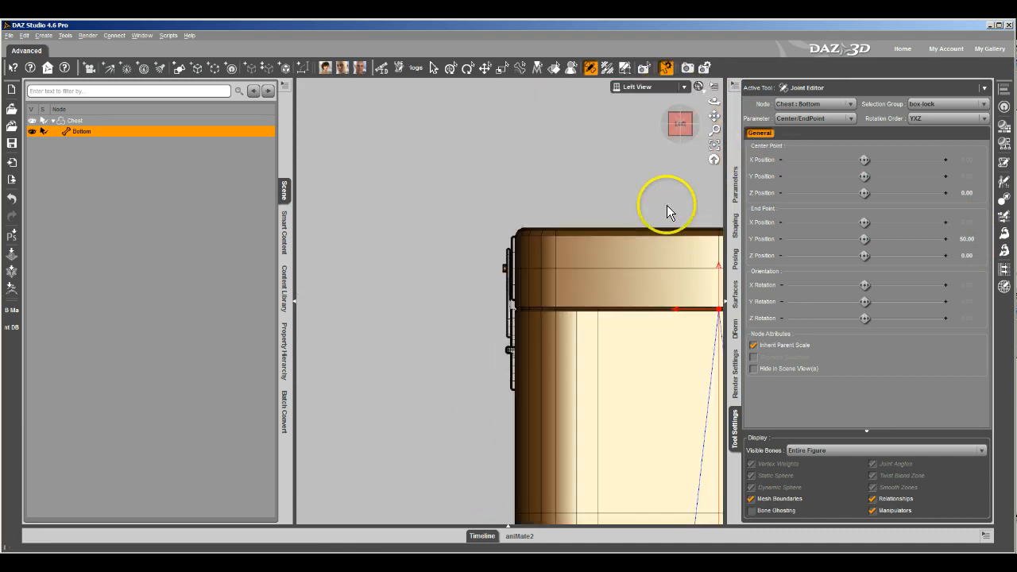
pyautogui.moveTo(713, 116); pyautogui.dragTo(601, 187)
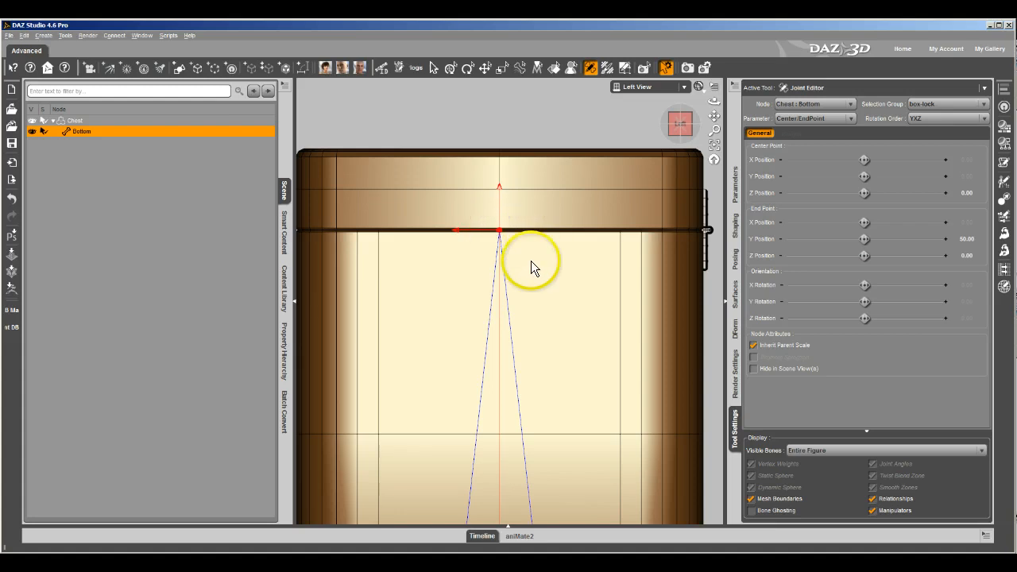
pyautogui.scroll(-4, 544, 277)
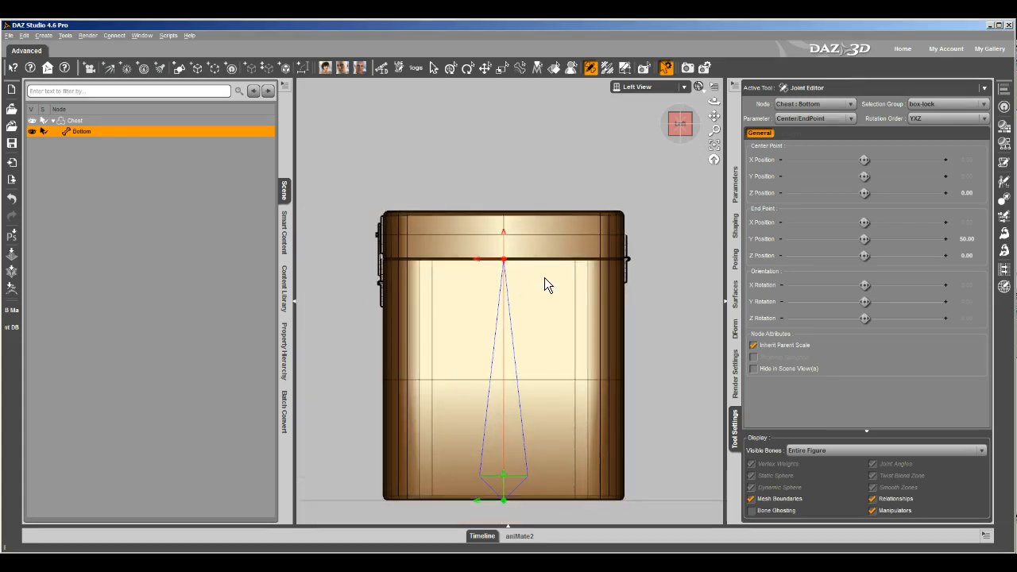
pyautogui.scroll(-2, 544, 277)
pyautogui.scroll(1, 544, 277)
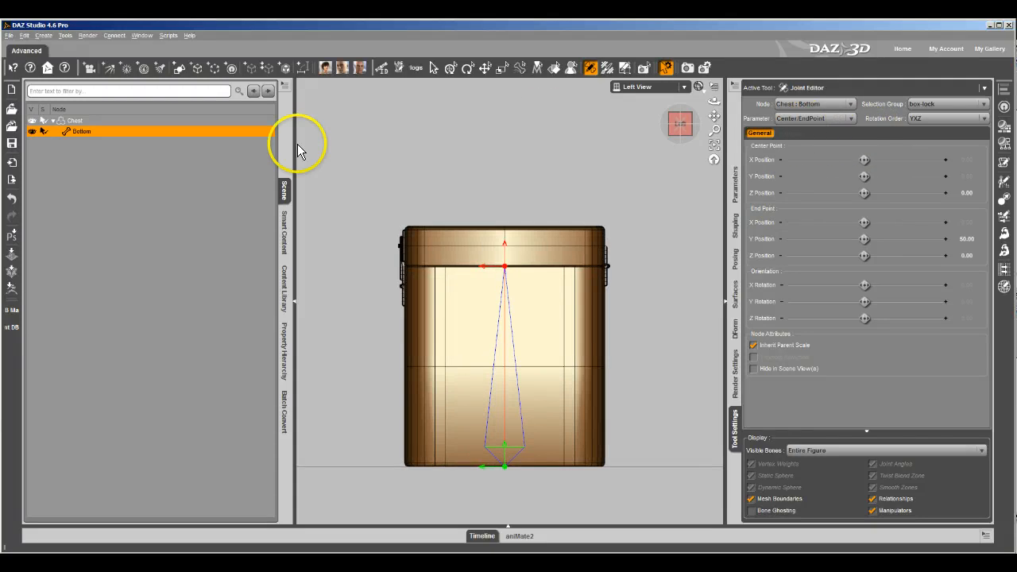
# Assign the box-bottom face group as the Bottom bone's selection group.
pyautogui.click(950, 108)
pyautogui.click(907, 139)
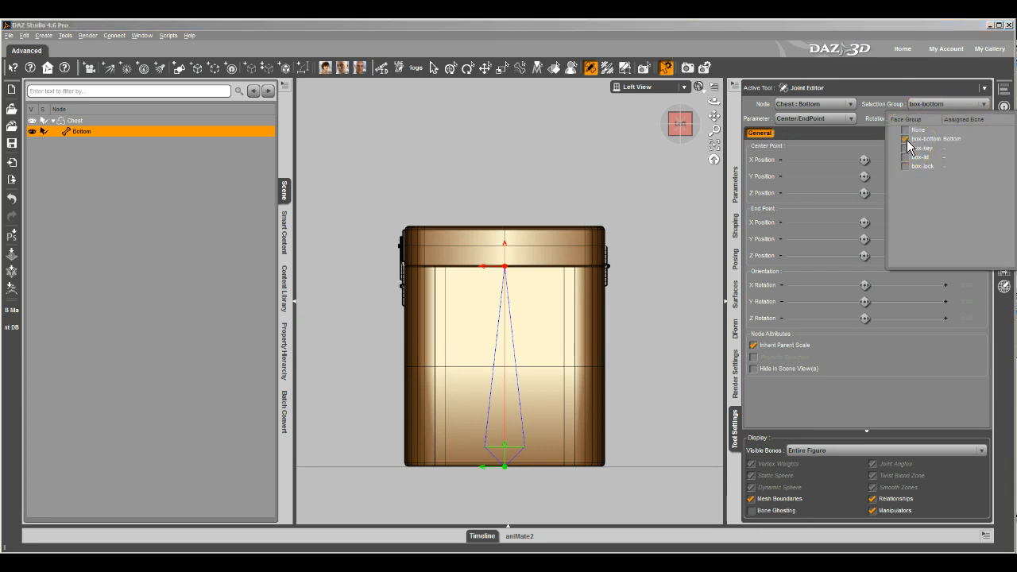
pyautogui.click(929, 141)
pyautogui.click(951, 141)
pyautogui.click(336, 164)
pyautogui.click(86, 133)
pyautogui.click(524, 151)
# Create a child bone of Bottom with the name and label Lid and rotation order ZXY.
pyautogui.rightClick(617, 174)
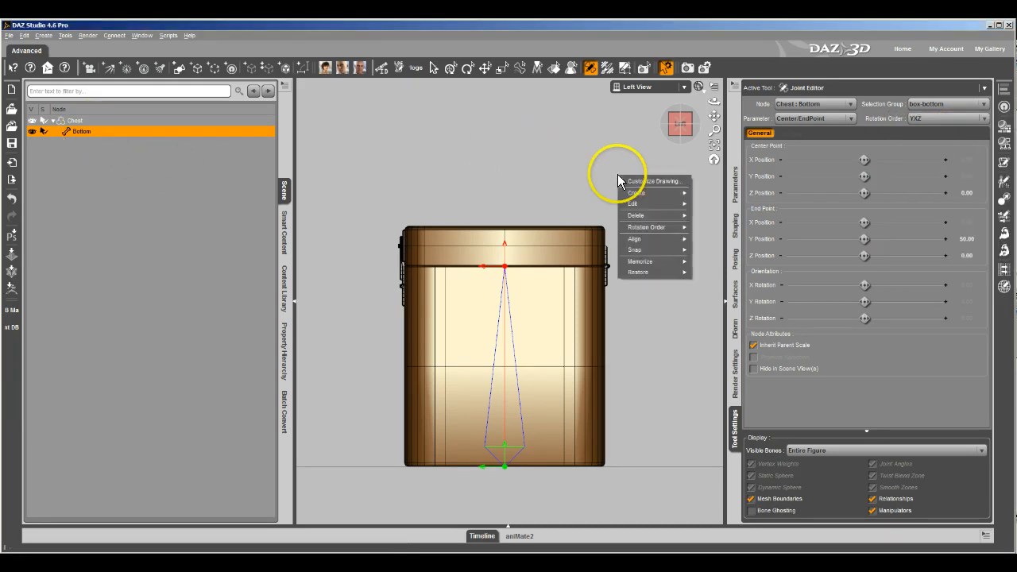
pyautogui.click(633, 215)
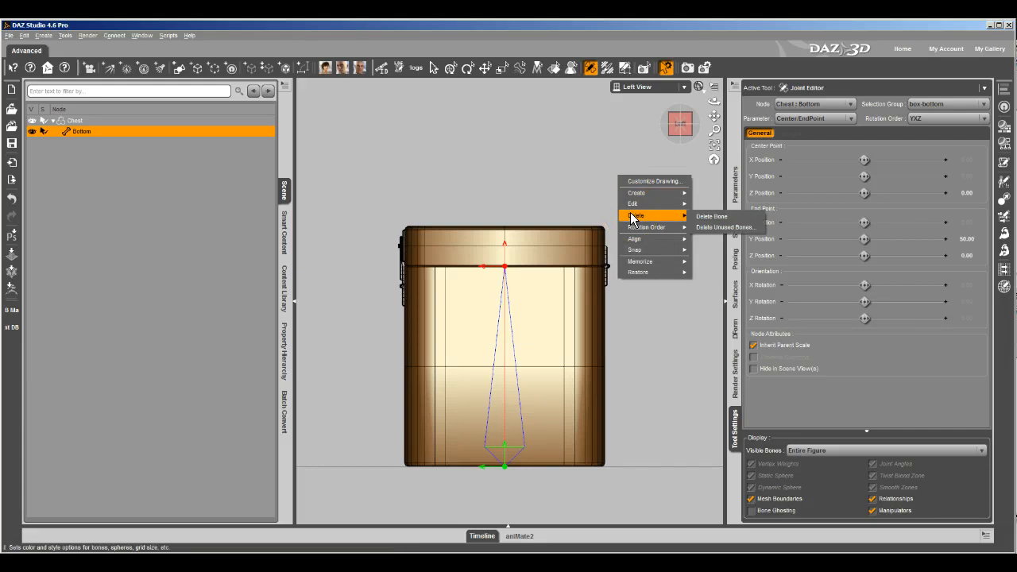
pyautogui.click(637, 193)
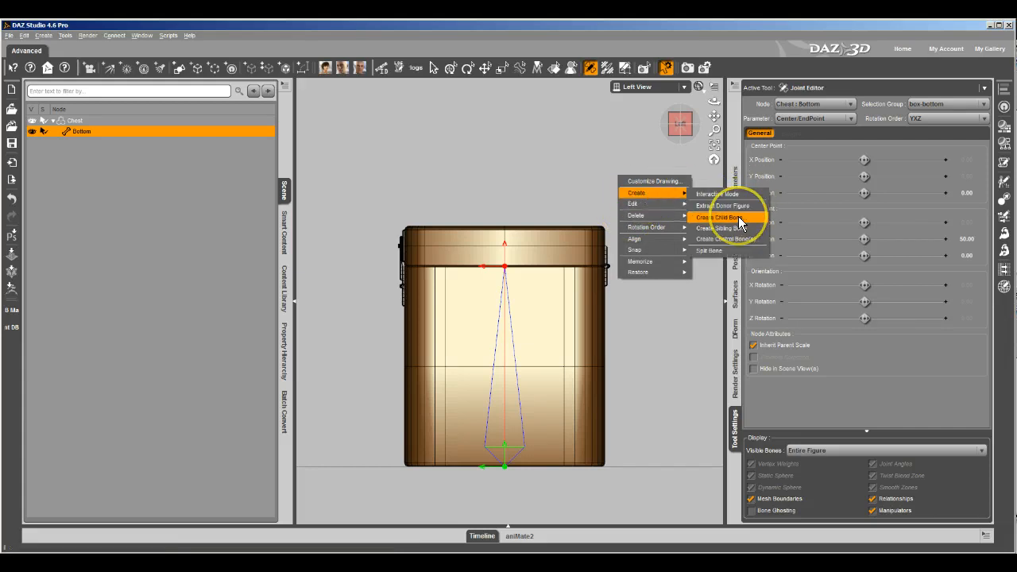
pyautogui.click(741, 217)
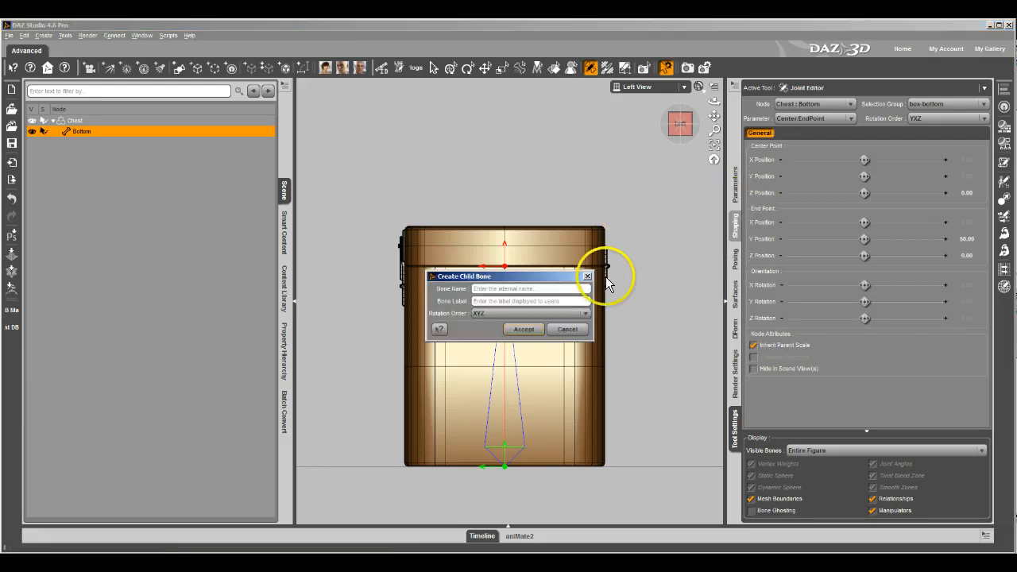
pyautogui.click(522, 289)
pyautogui.write('Lid')
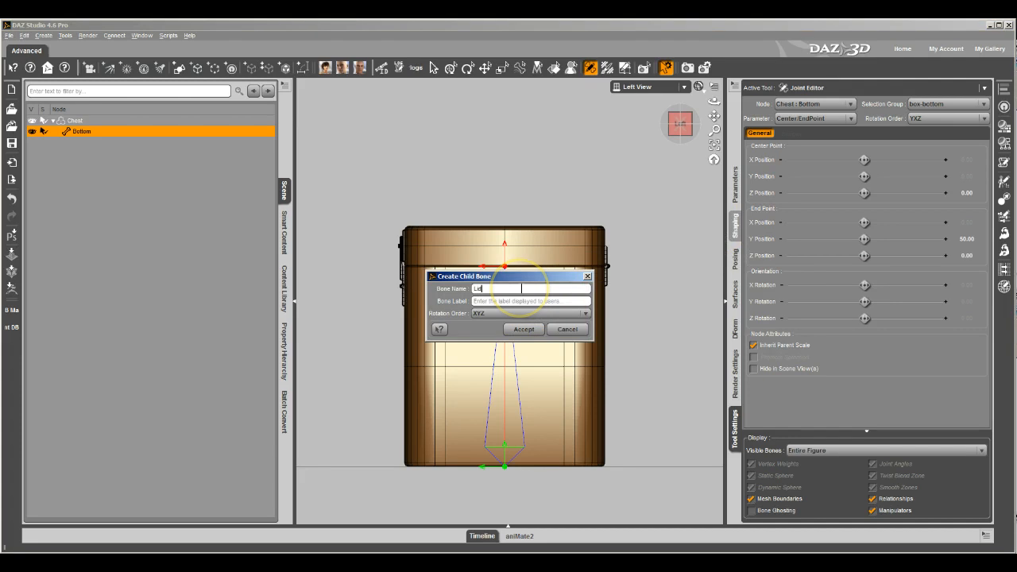
pyautogui.press('Tab')
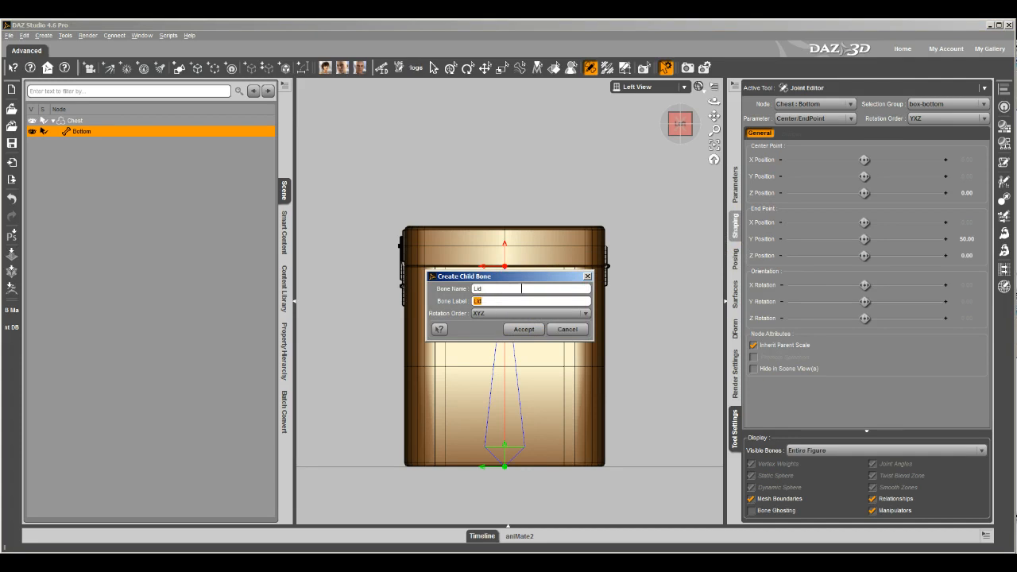
pyautogui.click(486, 318)
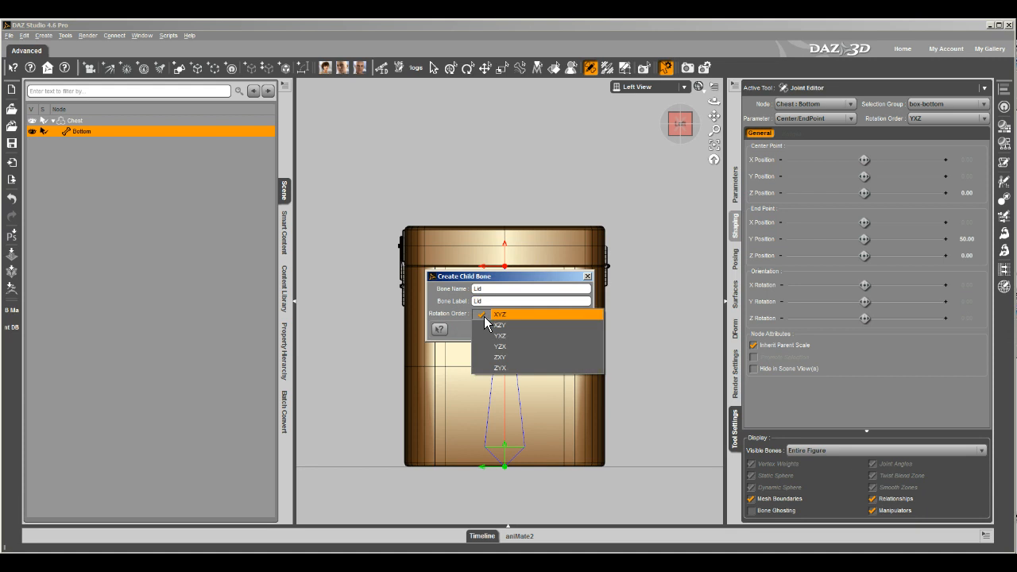
pyautogui.click(502, 359)
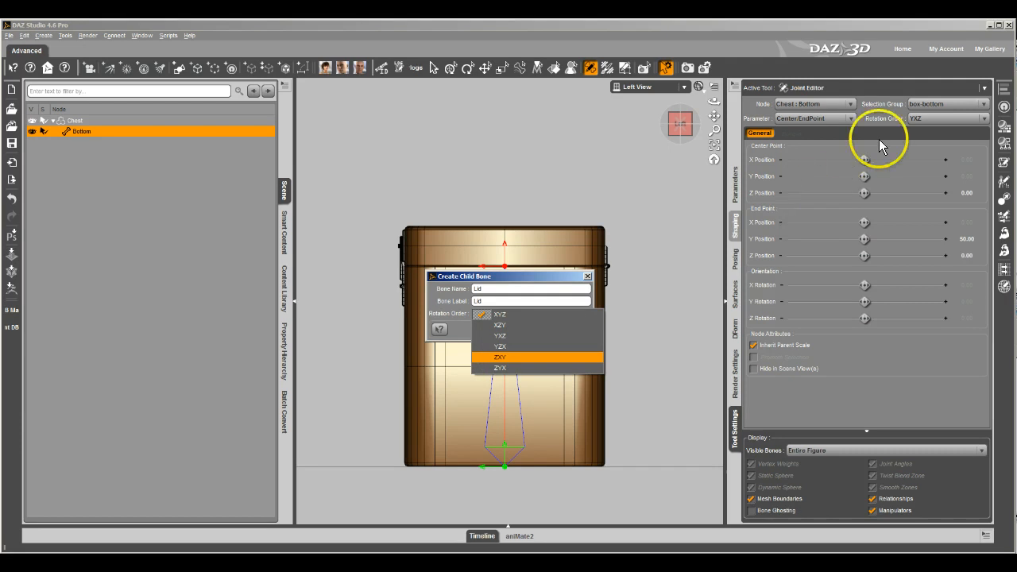
pyautogui.click(498, 358)
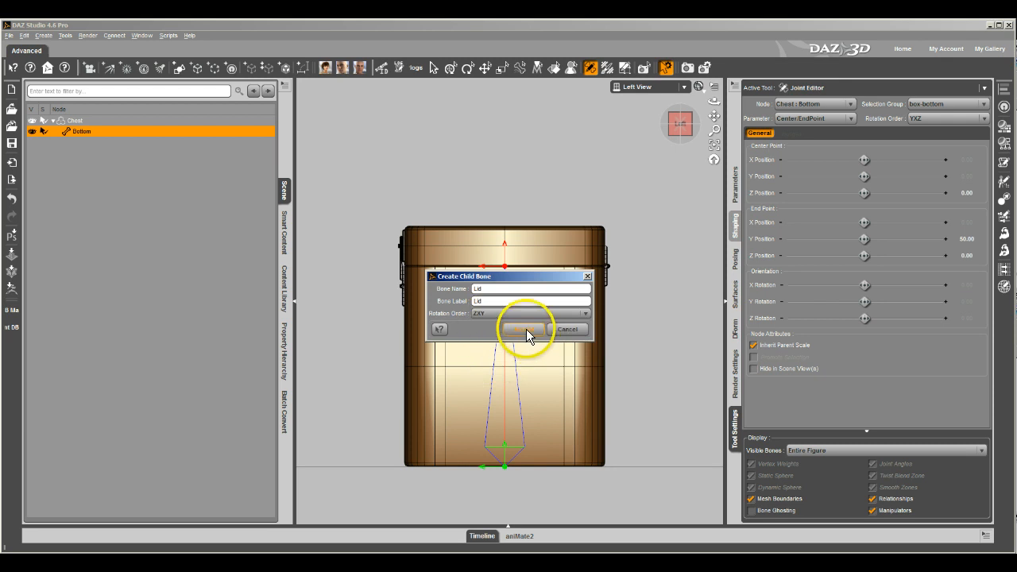
pyautogui.click(526, 329)
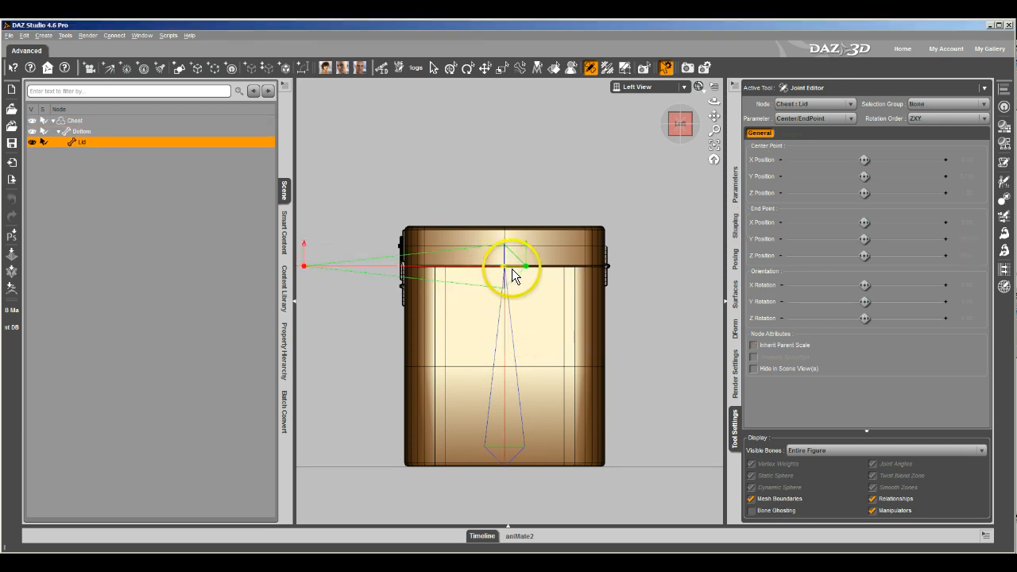
# Move the Lid bone's center point back onto the rear hinge pin and set its Z Position to -25.75.
pyautogui.moveTo(561, 275); pyautogui.dragTo(587, 287)
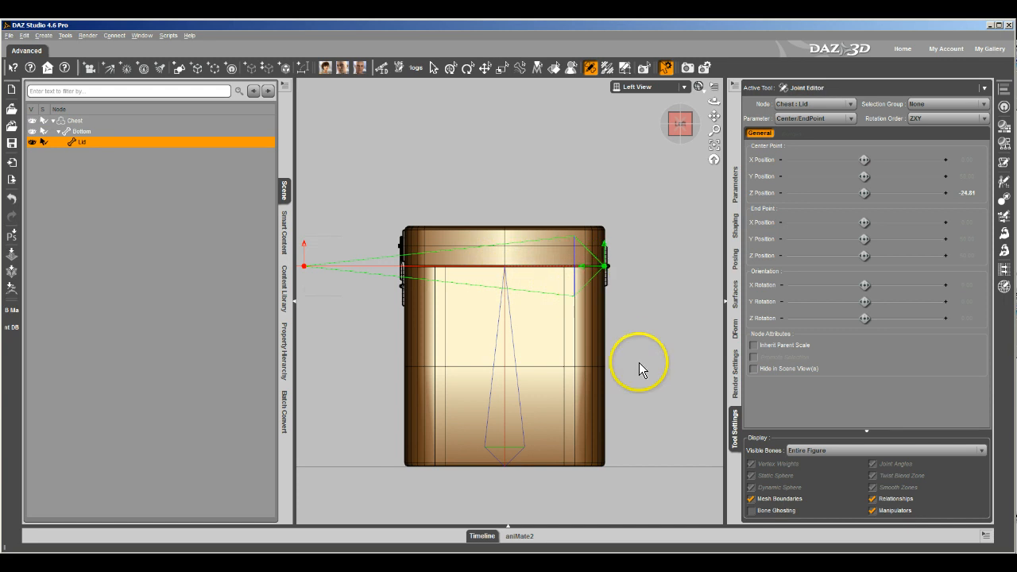
pyautogui.scroll(3, 640, 363)
pyautogui.moveTo(712, 114); pyautogui.dragTo(501, 277)
pyautogui.scroll(5, 595, 246)
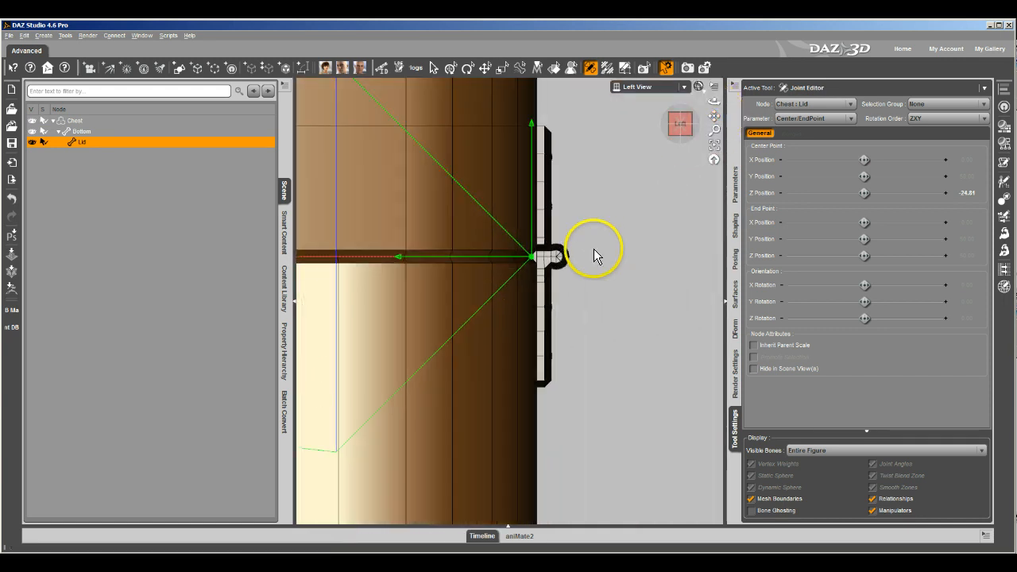
pyautogui.scroll(-4, 680, 163)
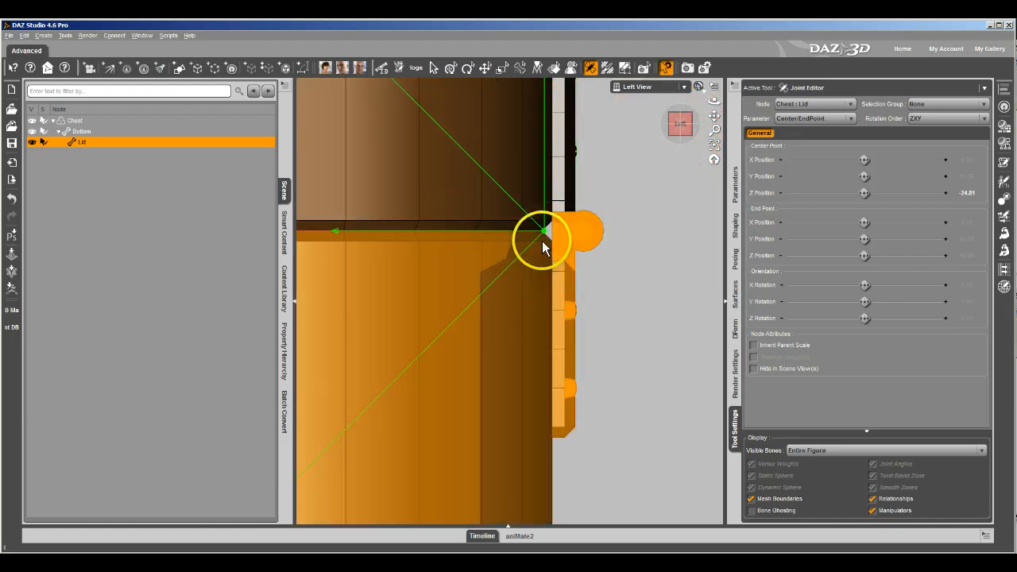
pyautogui.moveTo(522, 229); pyautogui.dragTo(561, 235)
pyautogui.click(968, 193)
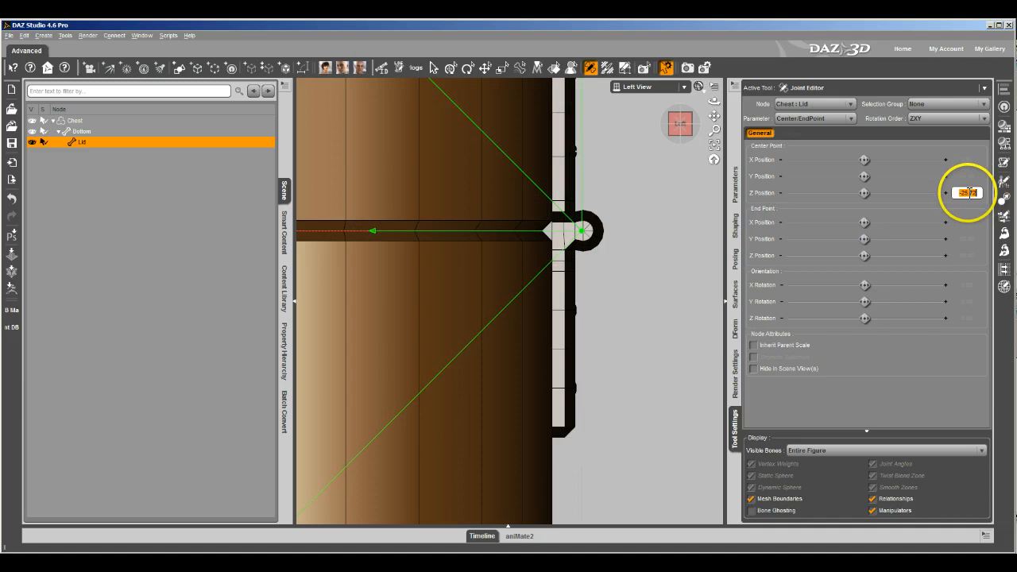
pyautogui.write('-25')
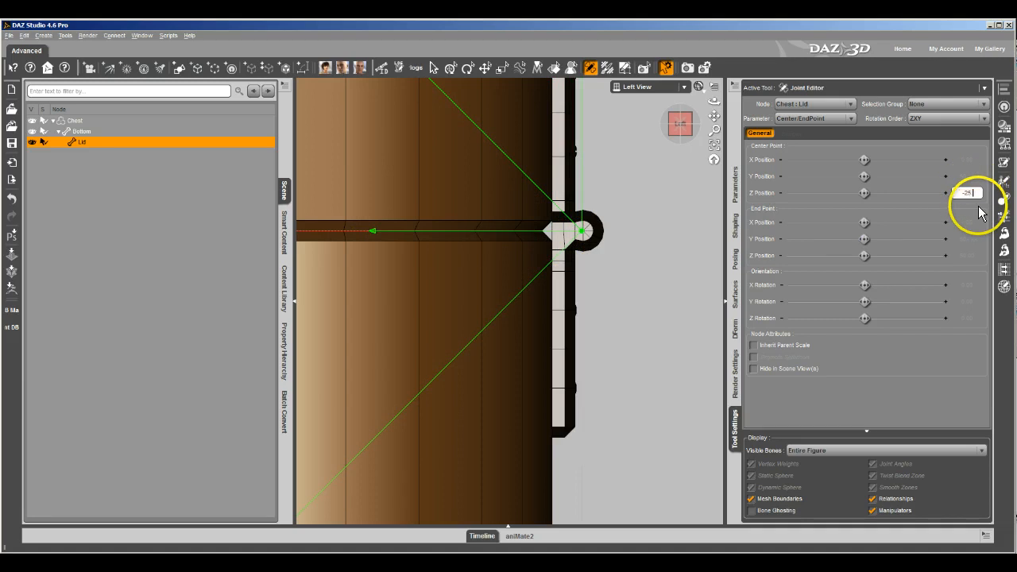
pyautogui.write('.75')
pyautogui.press('Return')
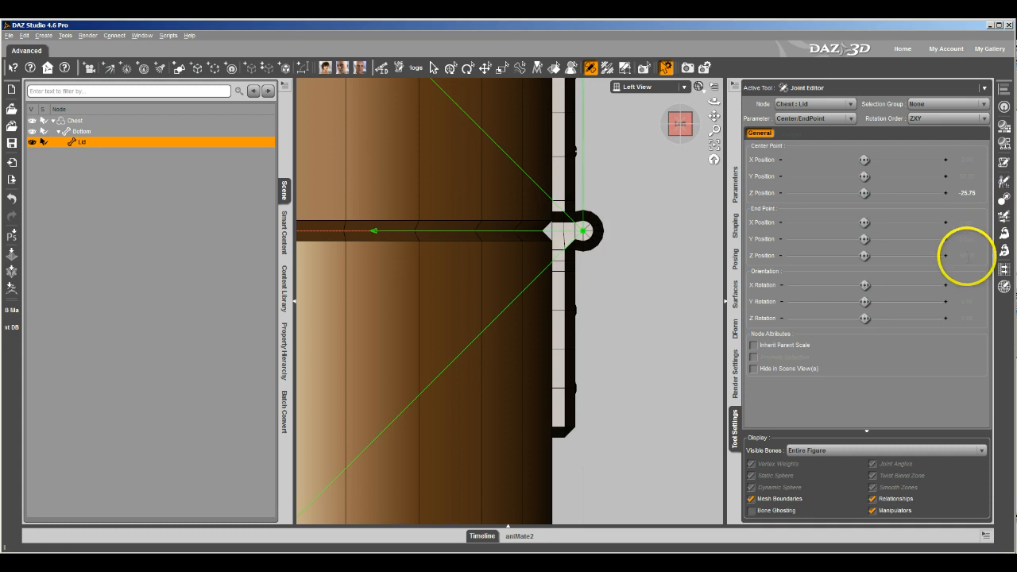
# Set the Lid bone's End Point Z Position to 25.
pyautogui.click(968, 257)
pyautogui.write('25')
pyautogui.press('Return')
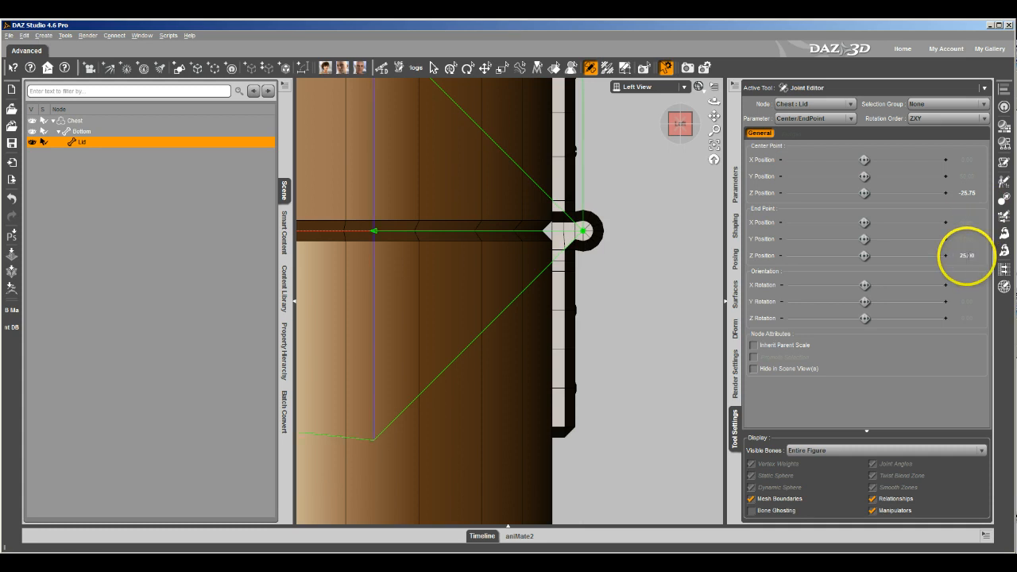
# Create a child bone of Lid with the name and label Key and rotation order ZXY.
pyautogui.scroll(-8, 513, 313)
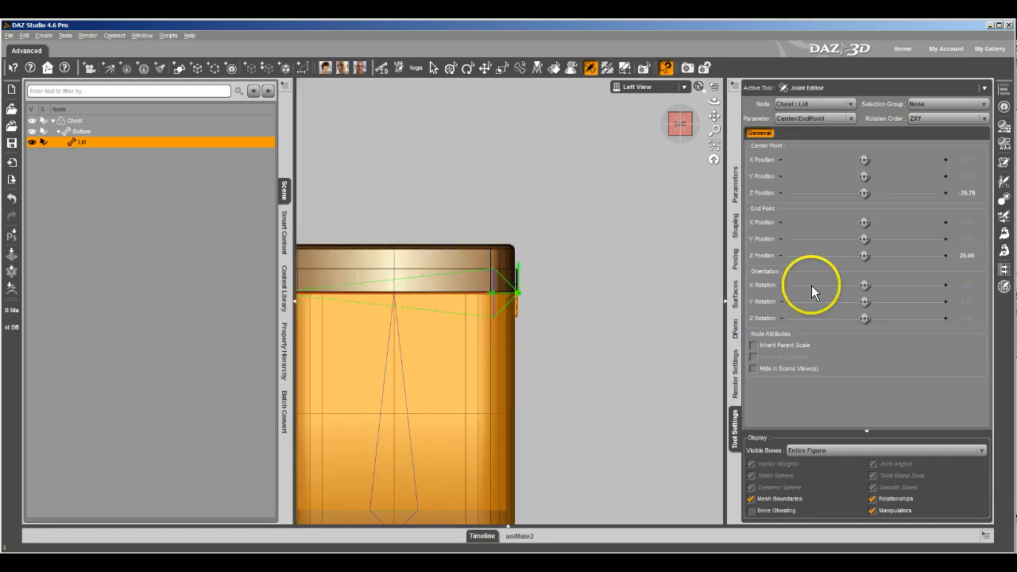
pyautogui.click(713, 115)
pyautogui.moveTo(508, 277); pyautogui.dragTo(485, 275)
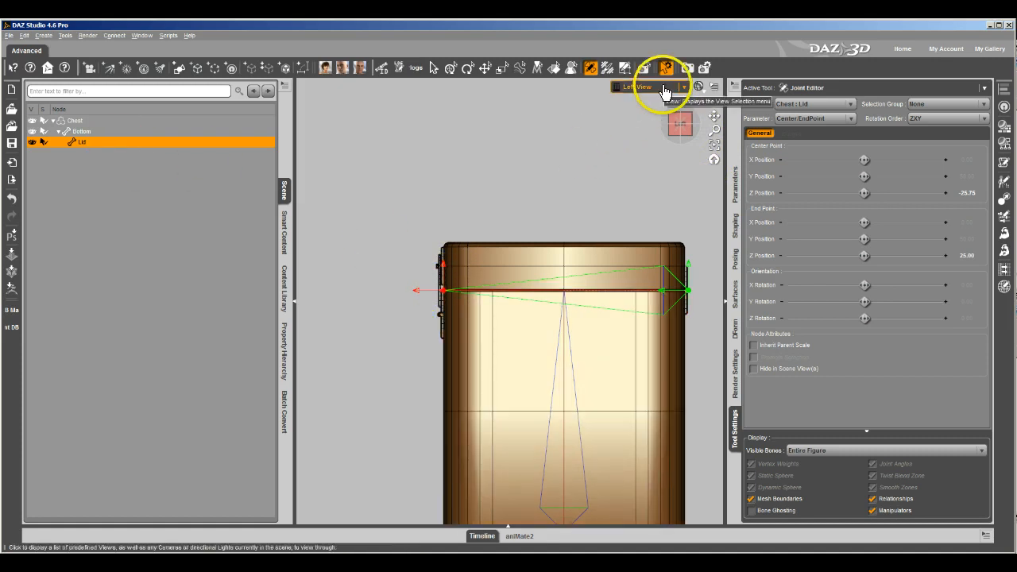
pyautogui.rightClick(535, 197)
pyautogui.moveTo(596, 214)
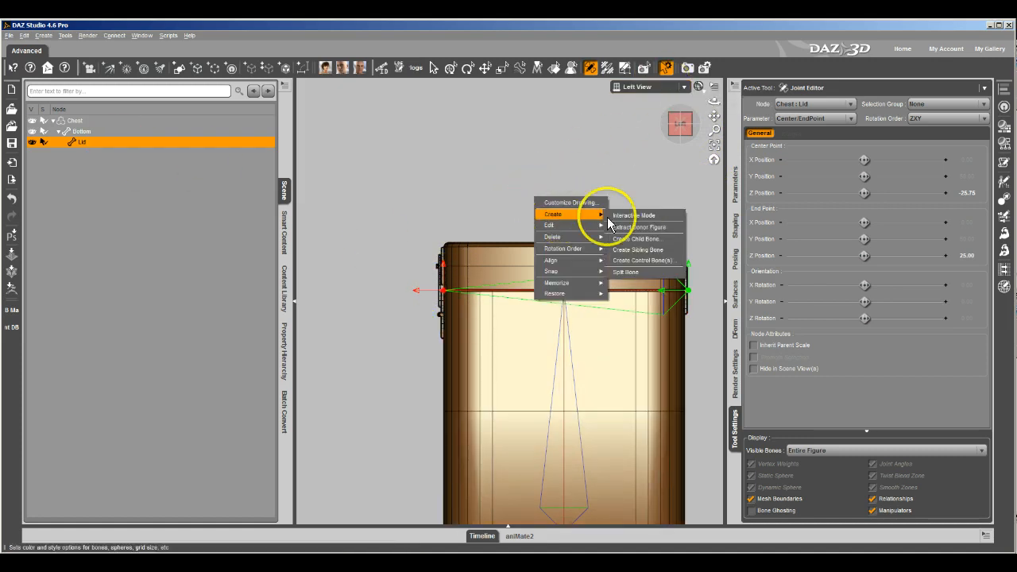
pyautogui.click(640, 238)
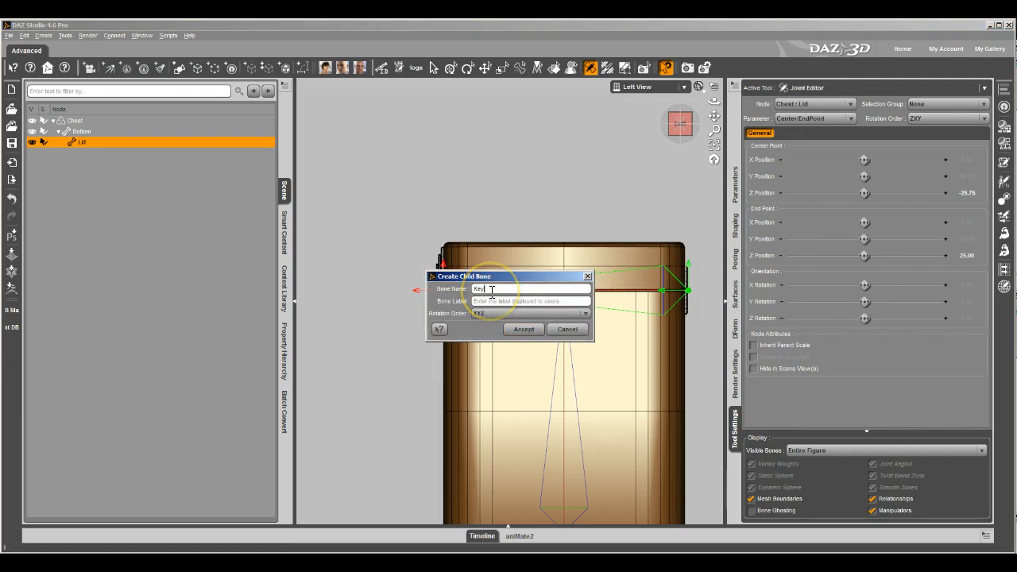
pyautogui.press('Tab')
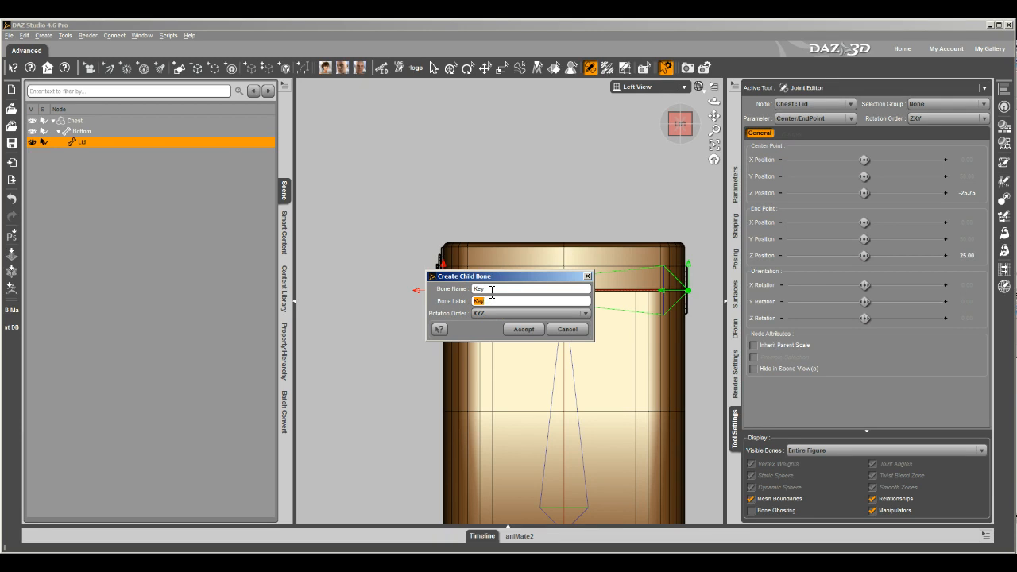
pyautogui.click(483, 314)
pyautogui.click(496, 357)
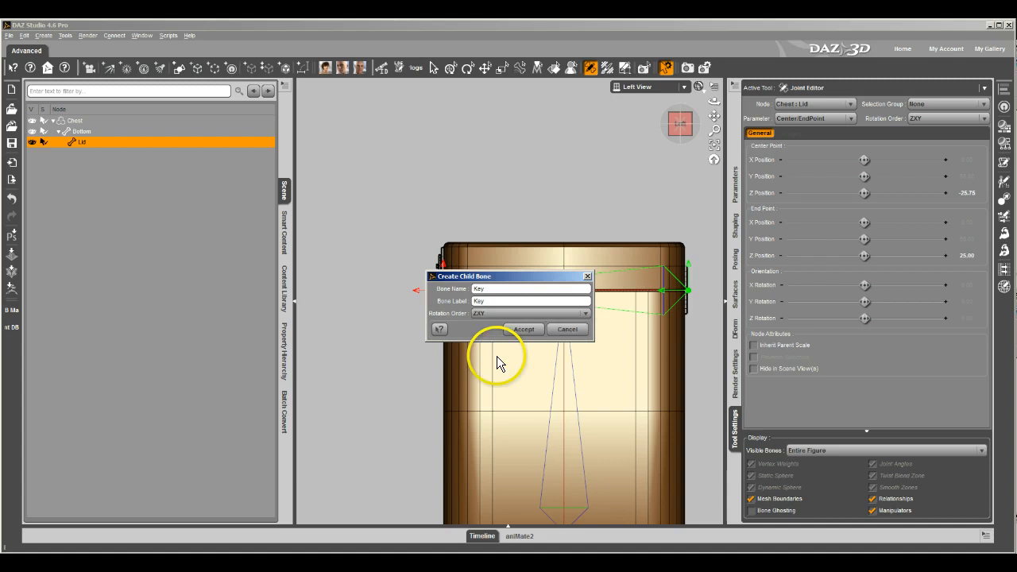
pyautogui.click(523, 329)
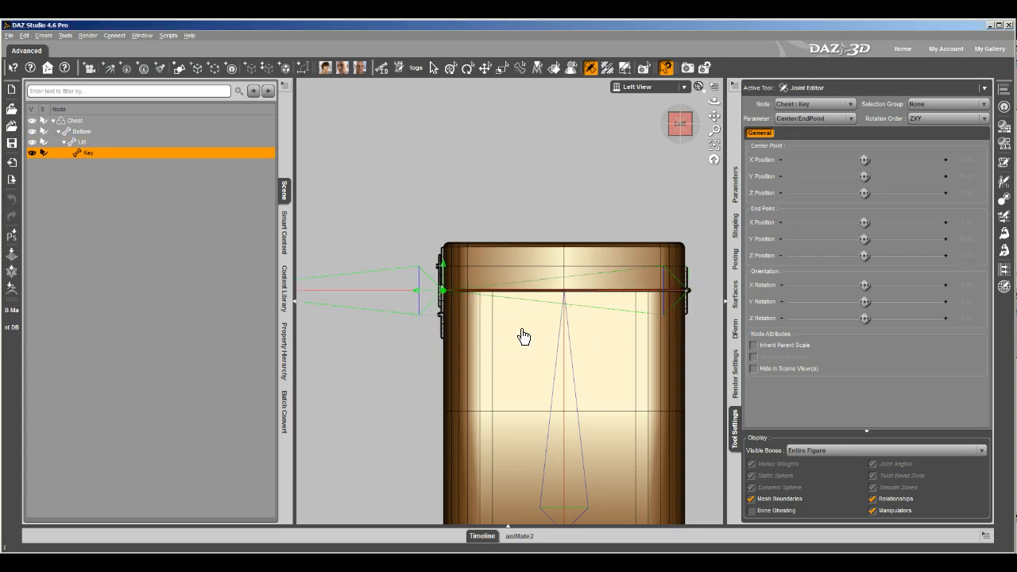
# Raise the Key bone's center point to the key's height, about 55 in Y, and set its Z Position to 25.
pyautogui.click(442, 292)
pyautogui.scroll(5, 438, 294)
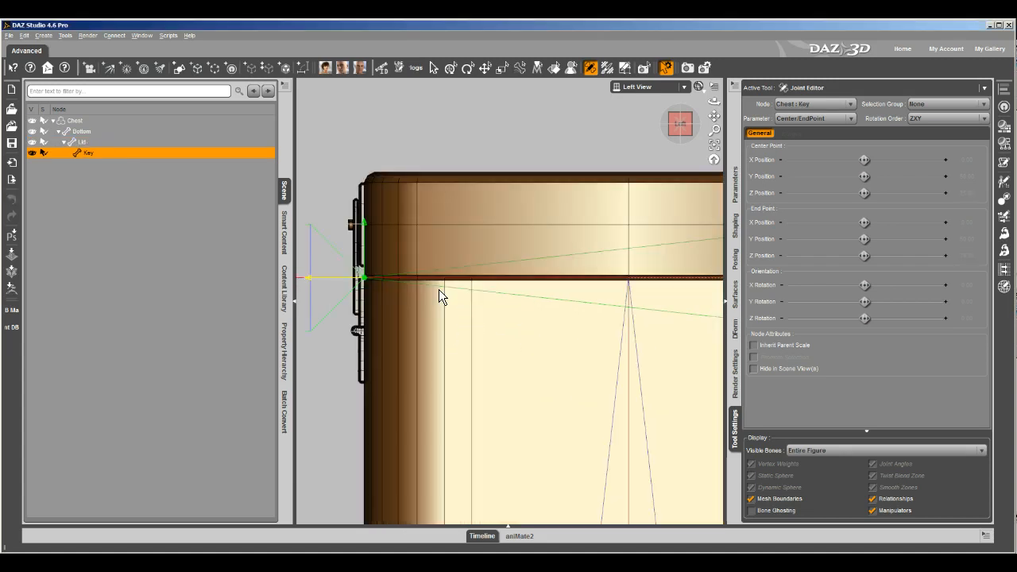
pyautogui.moveTo(713, 116); pyautogui.dragTo(467, 201)
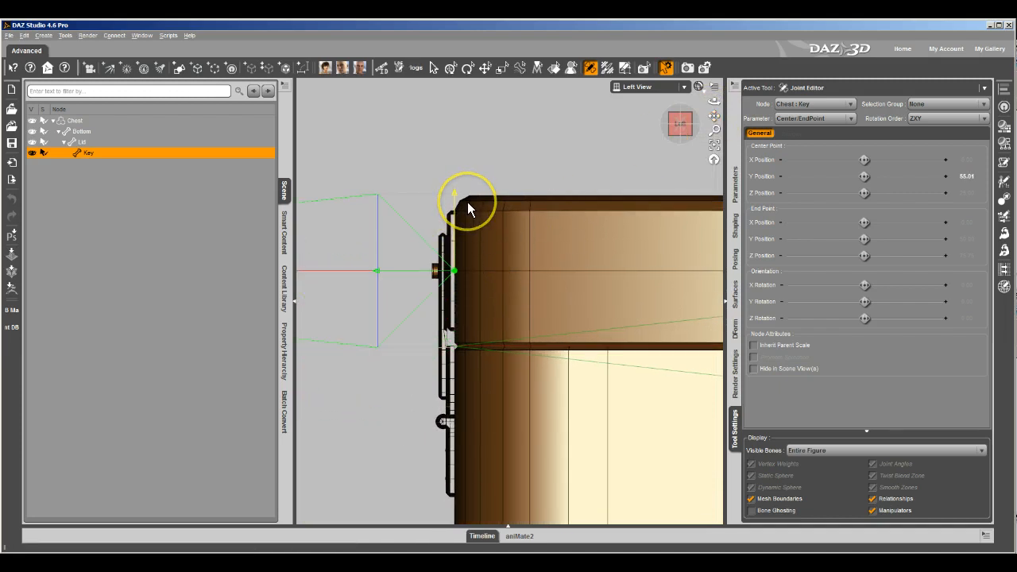
pyautogui.moveTo(404, 269); pyautogui.dragTo(406, 269)
pyautogui.click(966, 193)
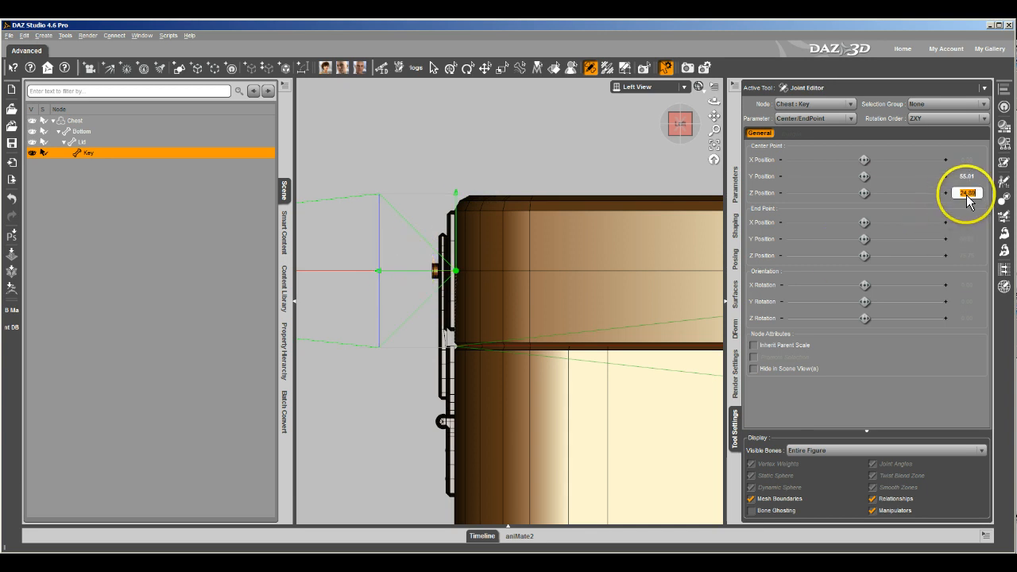
pyautogui.write('25')
pyautogui.press('Return')
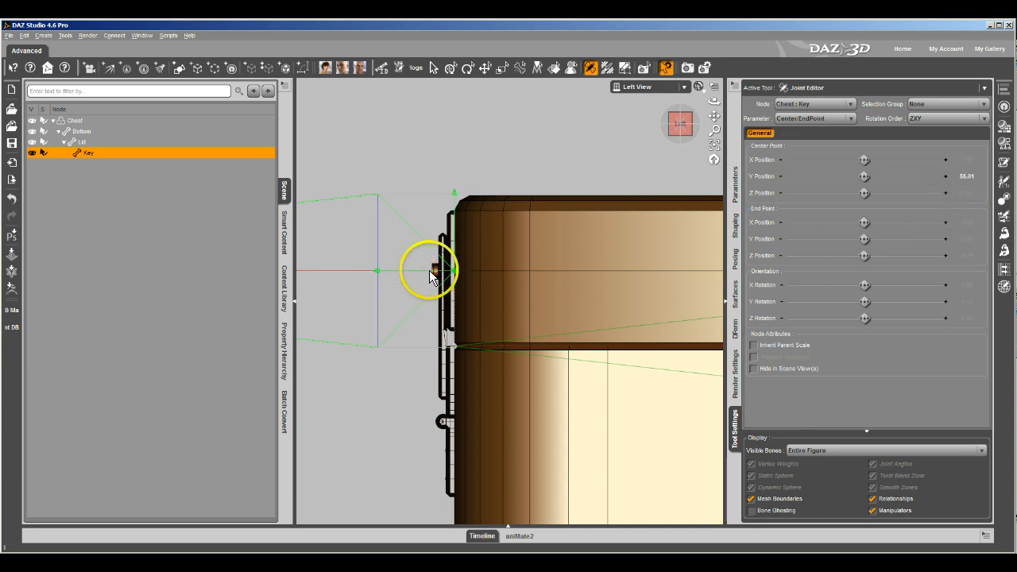
# Set the Key bone's Center Point and End Point Y Positions to 55 and its End Point Z Position to 35.
pyautogui.scroll(3, 493, 282)
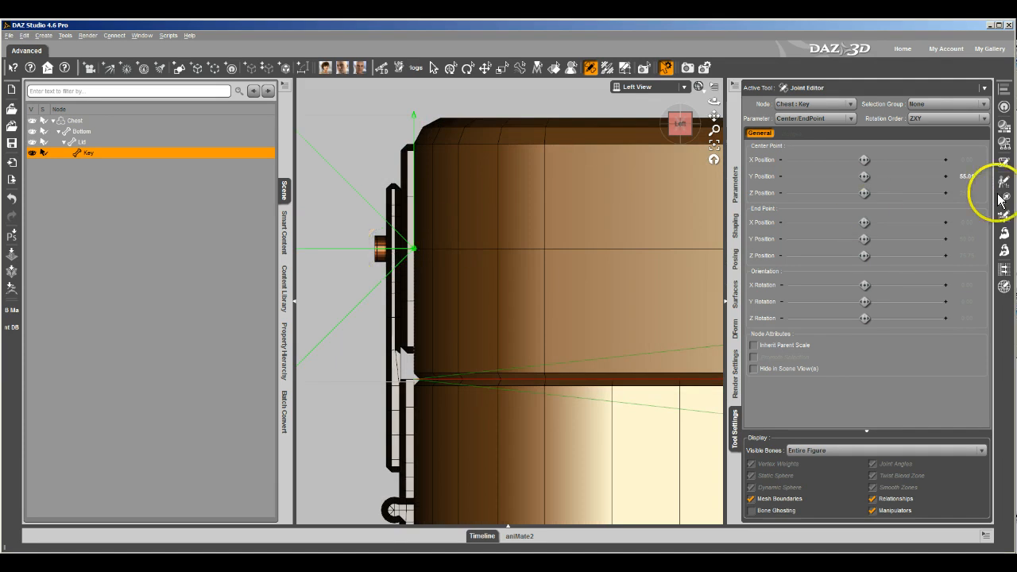
pyautogui.click(966, 176)
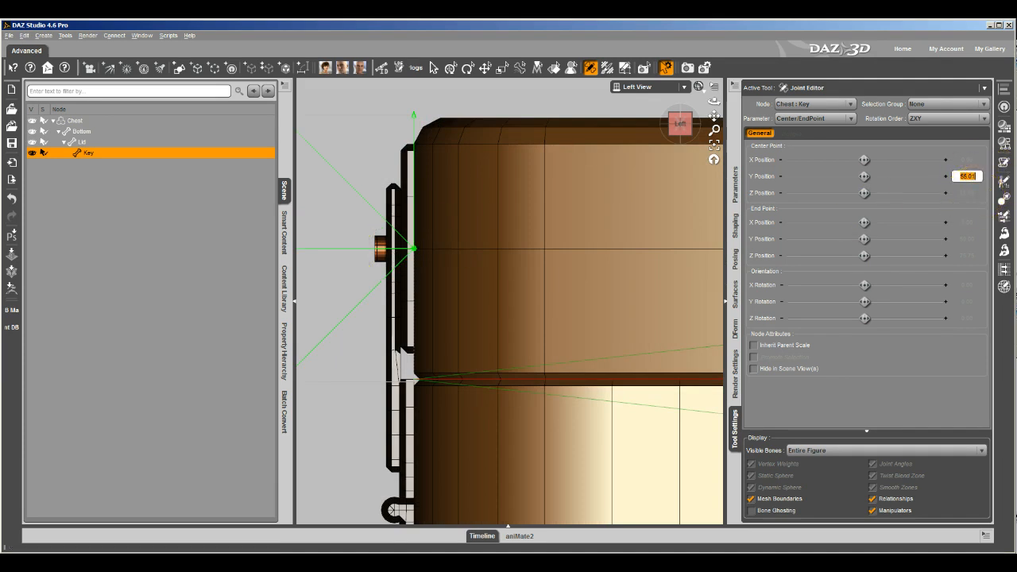
pyautogui.click(966, 239)
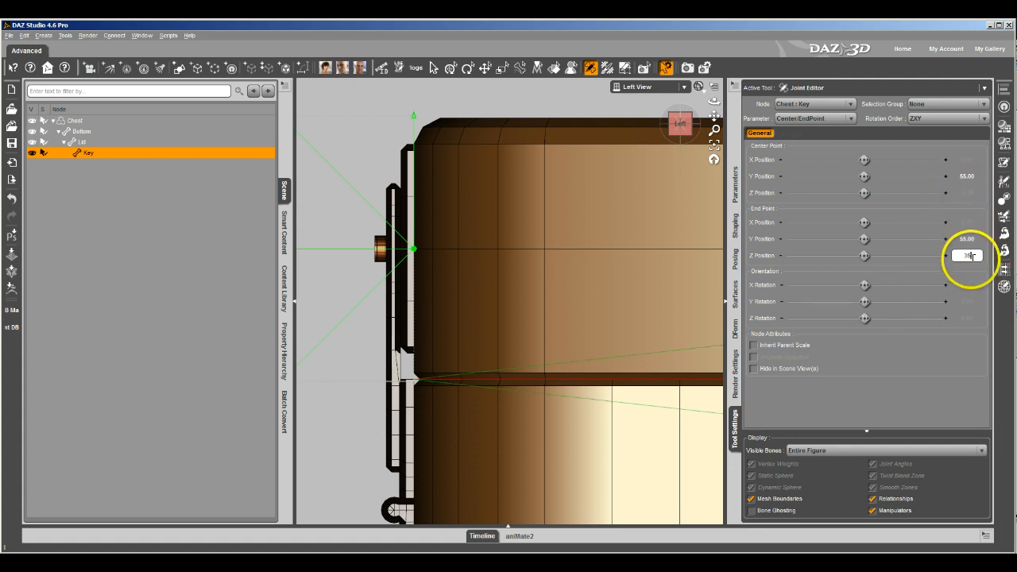
# Pull the Key bone's end point in to the key's outer tip and set its Z Position to 26.5.
pyautogui.scroll(-4, 518, 287)
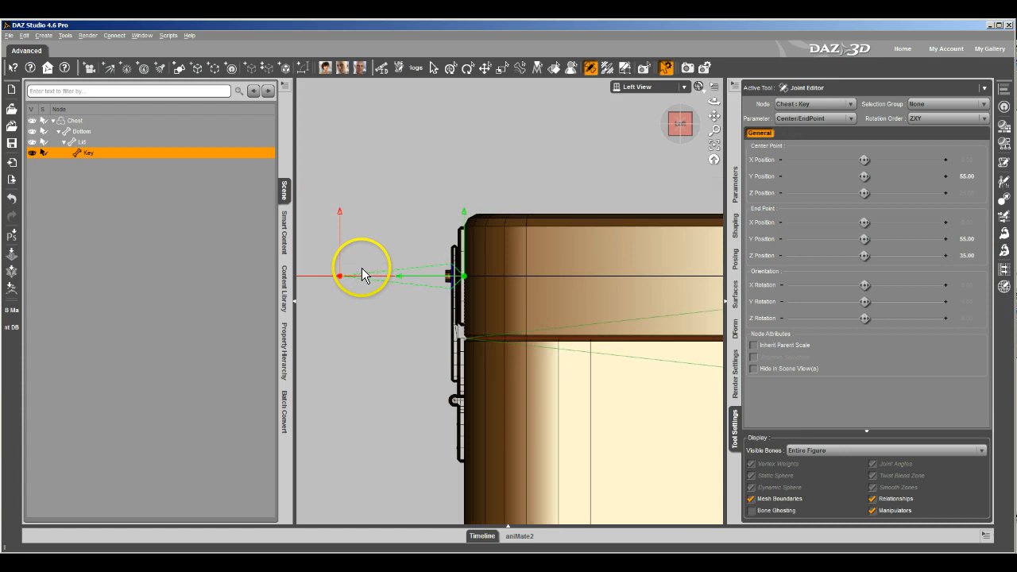
pyautogui.moveTo(340, 278); pyautogui.dragTo(436, 285)
pyautogui.scroll(5, 435, 284)
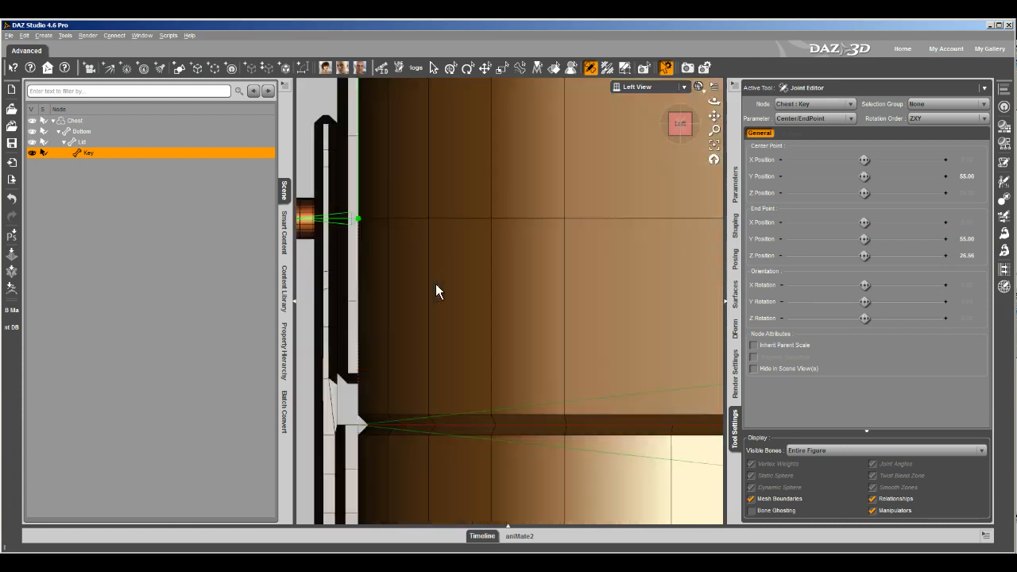
pyautogui.scroll(-3, 358, 249)
pyautogui.moveTo(335, 249); pyautogui.dragTo(337, 251)
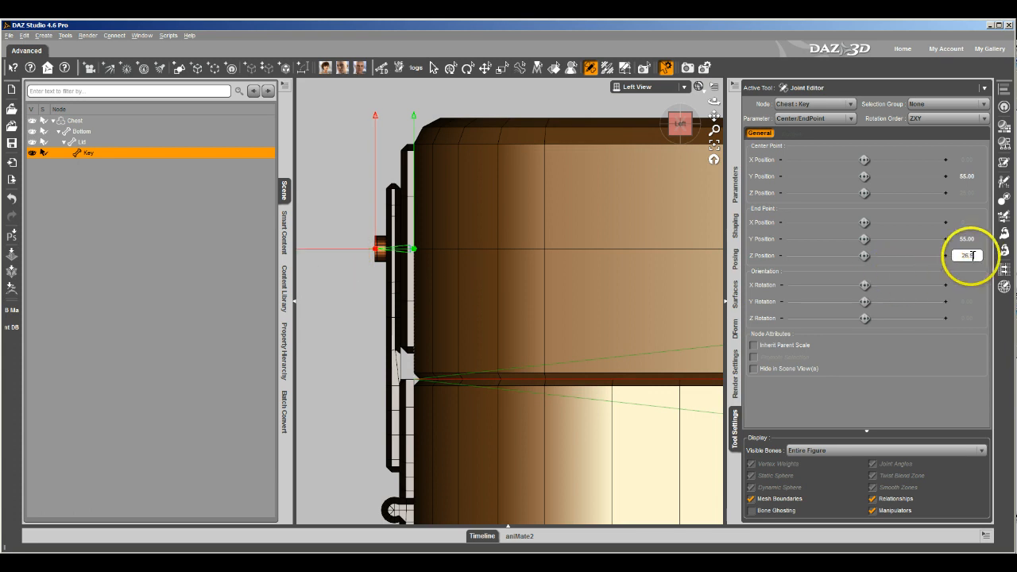
pyautogui.press('Return')
pyautogui.scroll(-3, 419, 297)
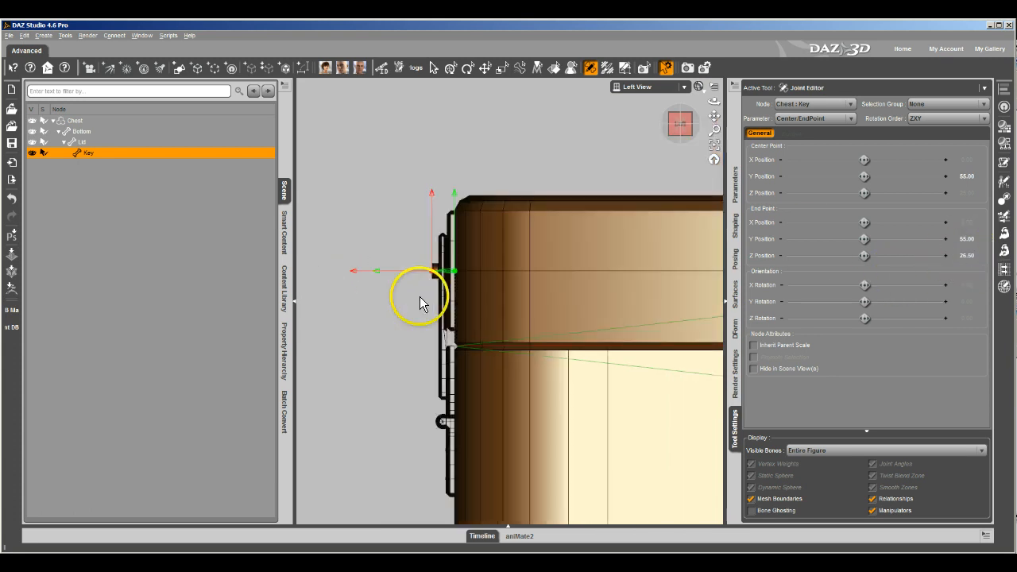
# In the Perspective View, create a child bone of Bottom with the name and label Lock and rotation order YXZ.
pyautogui.click(659, 85)
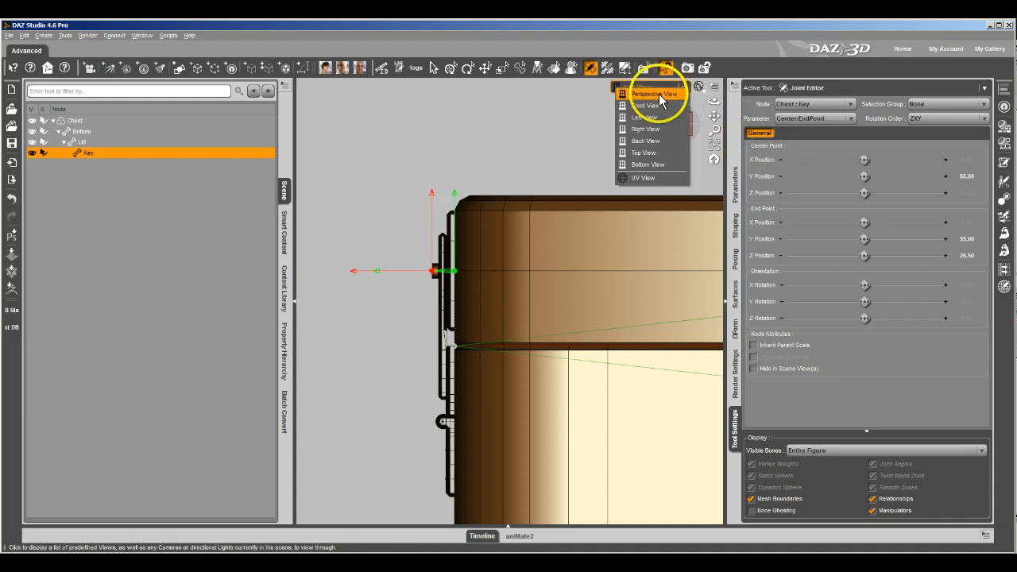
pyautogui.click(659, 94)
pyautogui.scroll(5, 611, 233)
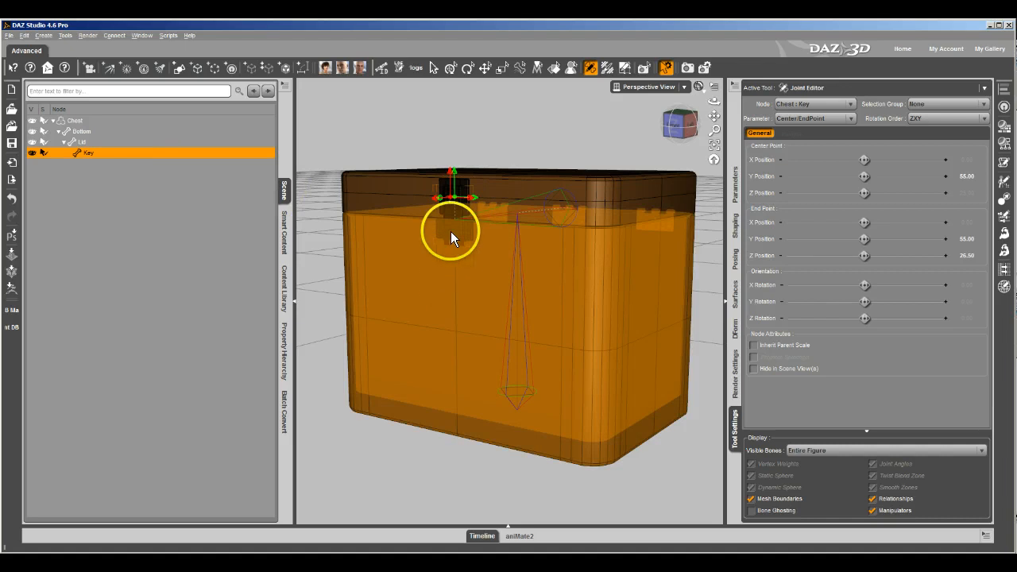
pyautogui.click(127, 131)
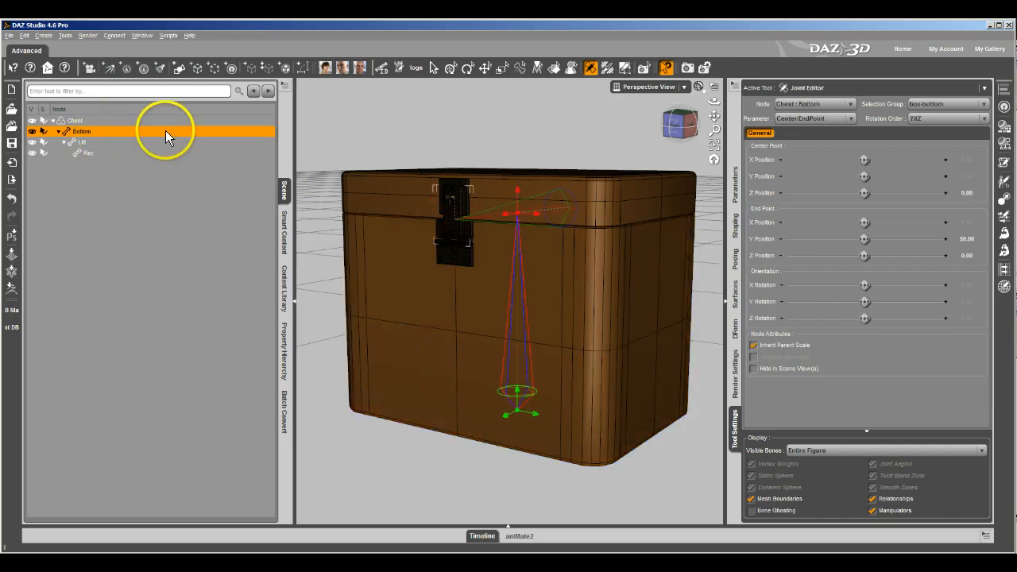
pyautogui.rightClick(540, 148)
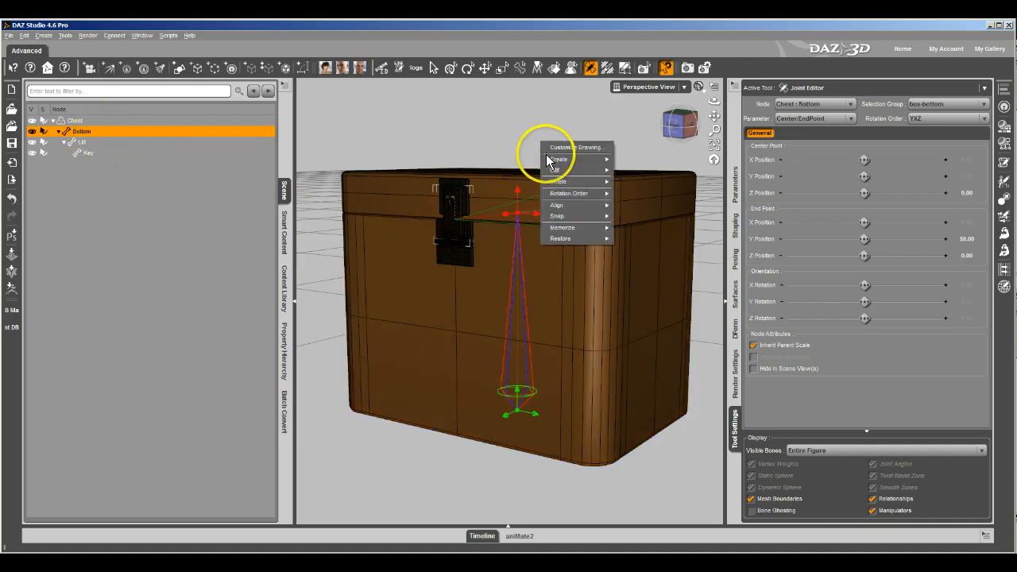
pyautogui.moveTo(558, 159)
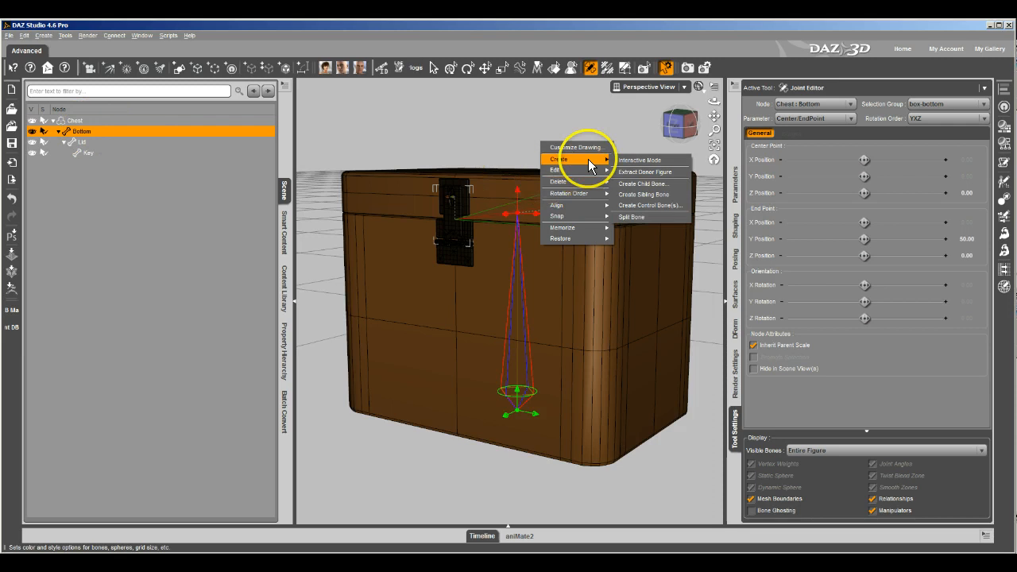
pyautogui.click(654, 184)
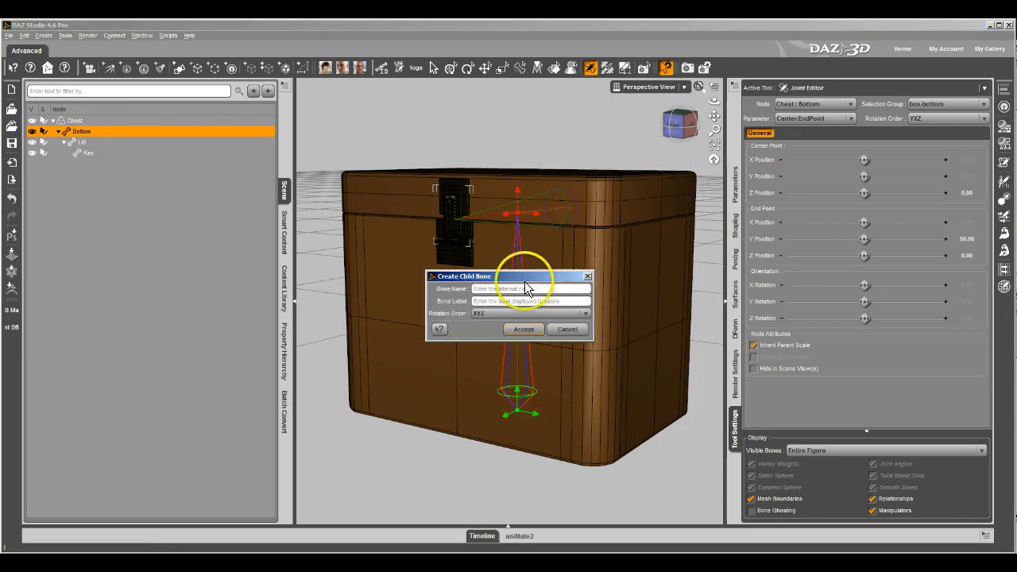
pyautogui.click(492, 288)
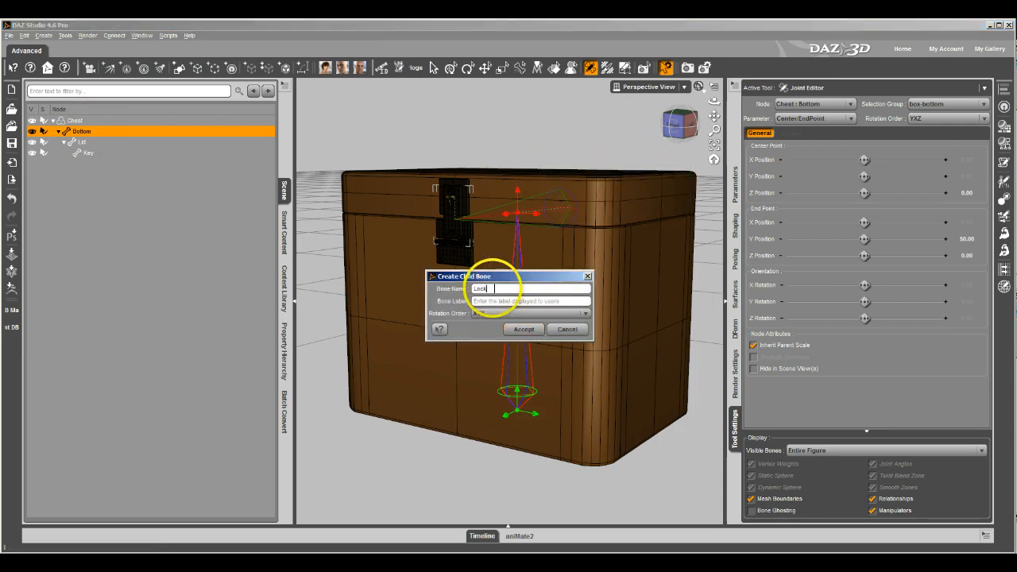
pyautogui.write('Lock')
pyautogui.press('Tab')
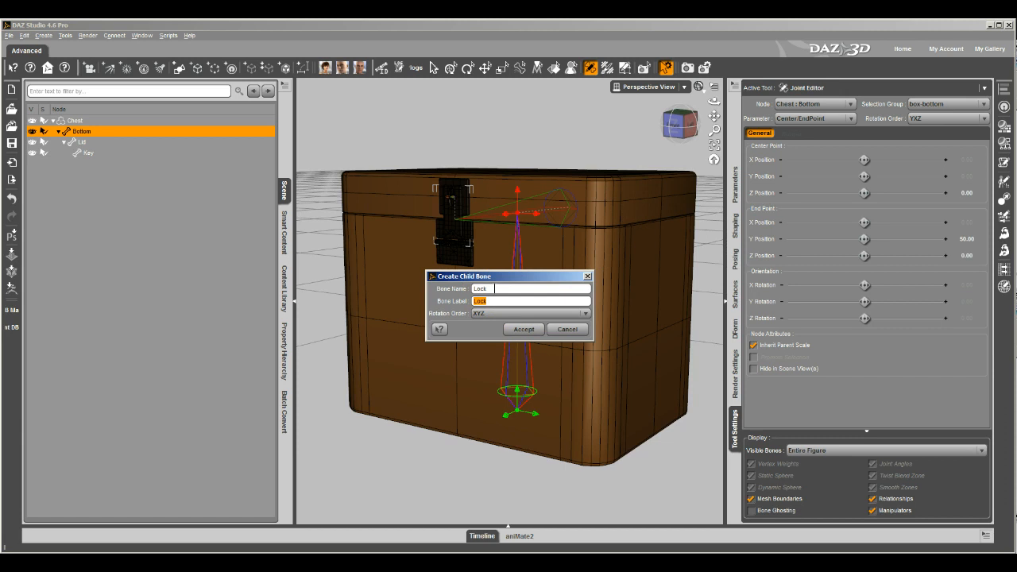
pyautogui.click(483, 314)
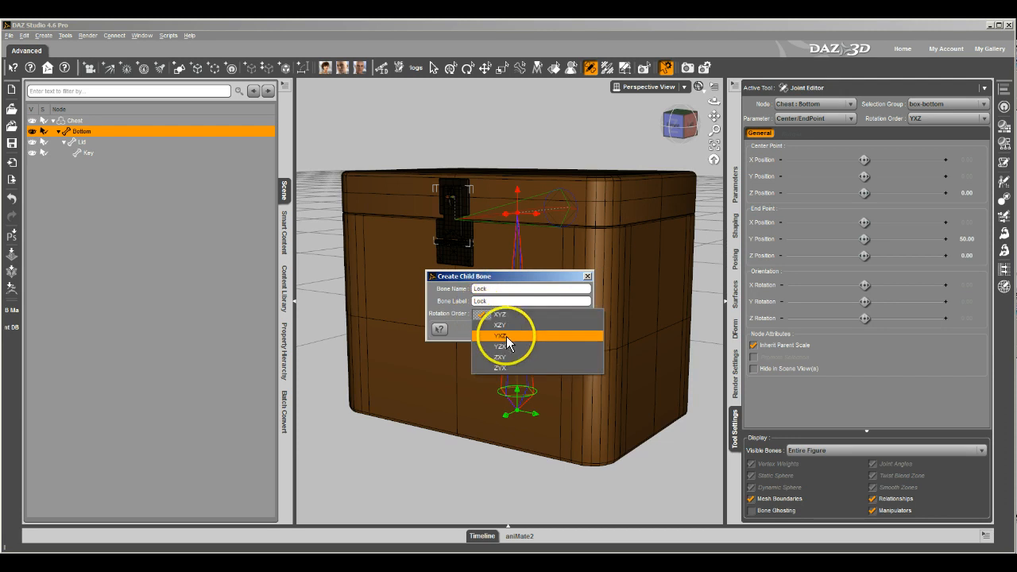
pyautogui.click(506, 336)
pyautogui.click(516, 332)
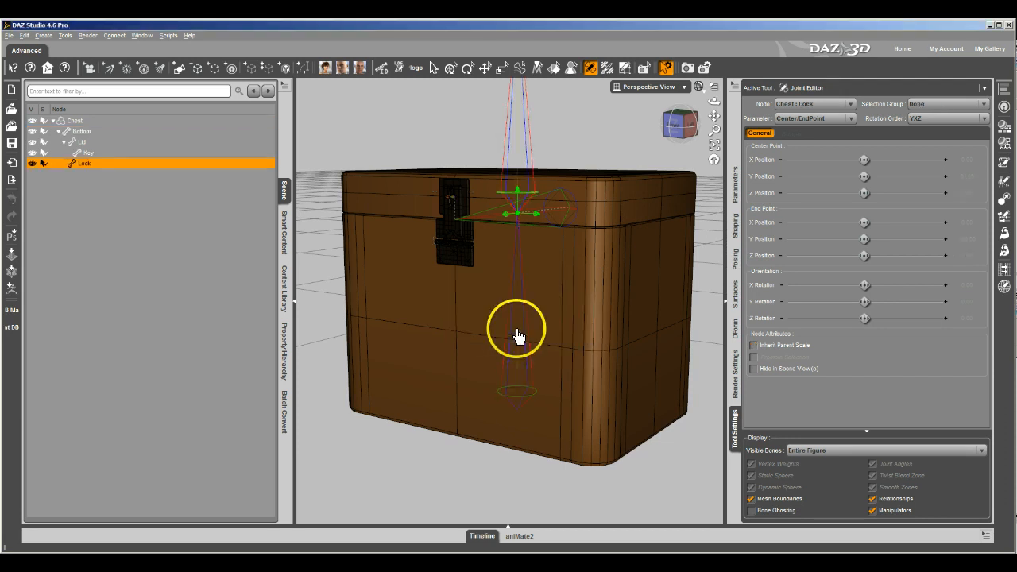
# Assign the box-lid face group to the Lid bone and the box-key face group to the Key bone.
pyautogui.click(94, 141)
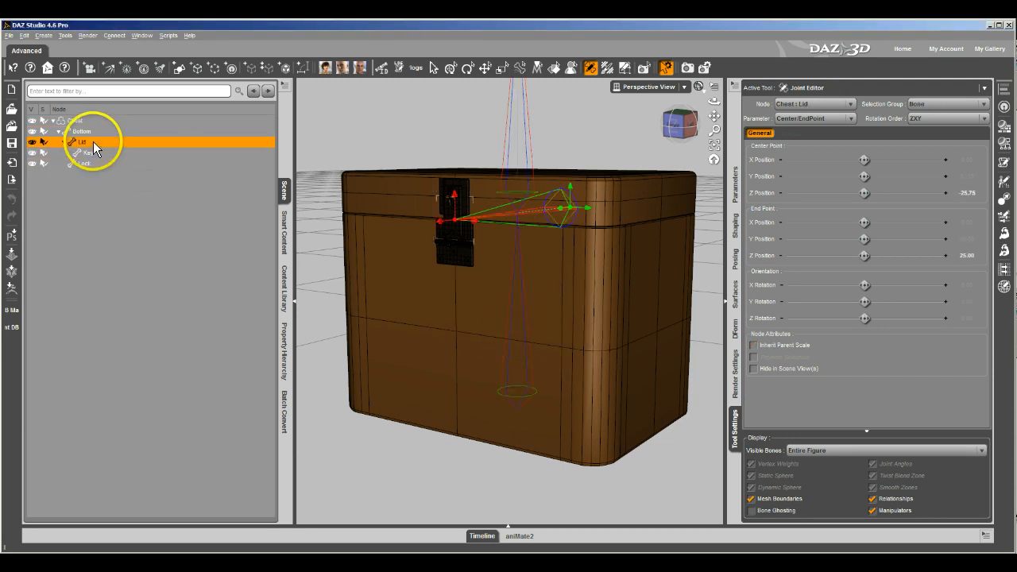
pyautogui.click(919, 108)
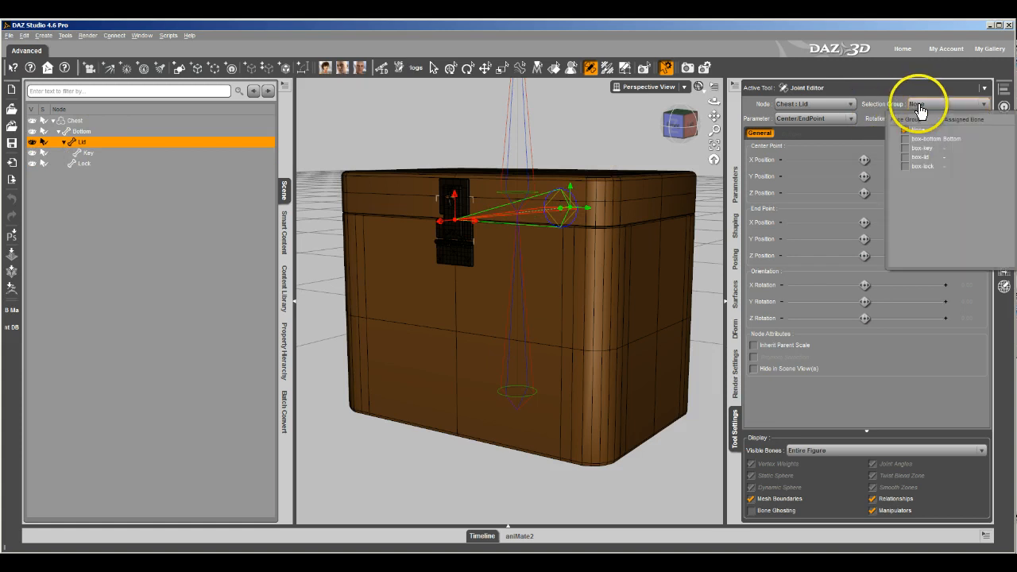
pyautogui.click(920, 157)
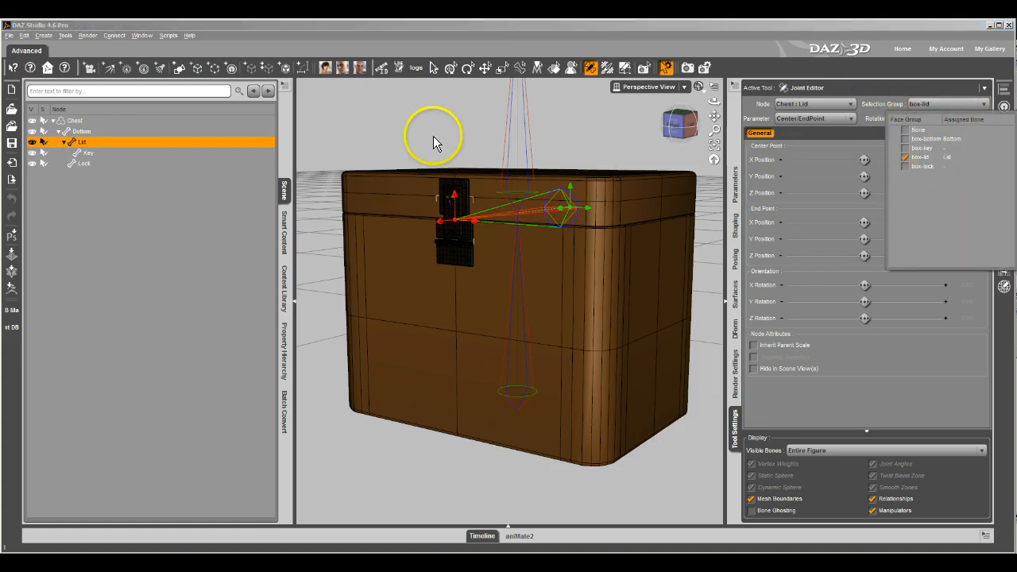
pyautogui.click(88, 153)
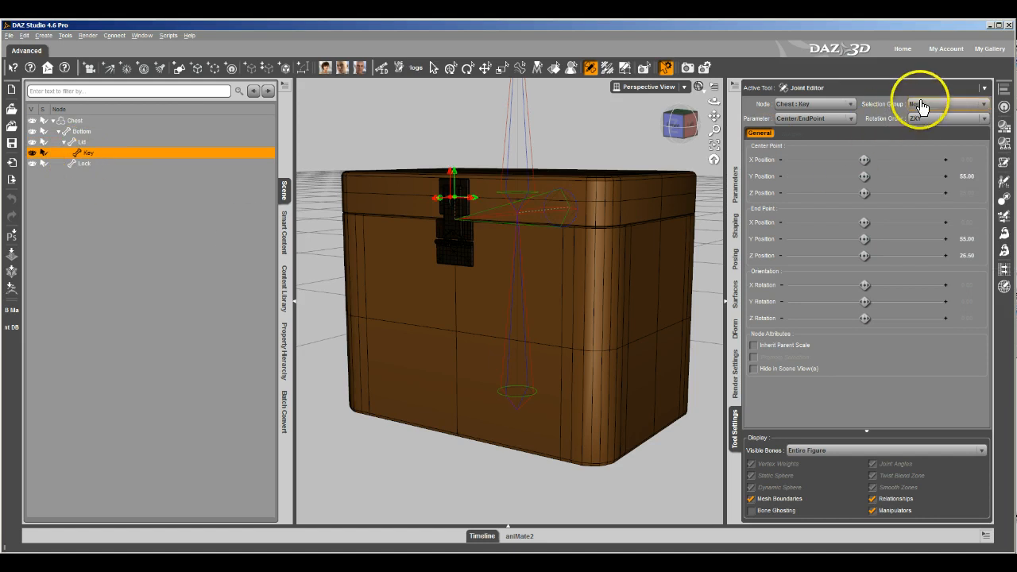
pyautogui.click(919, 103)
pyautogui.click(920, 148)
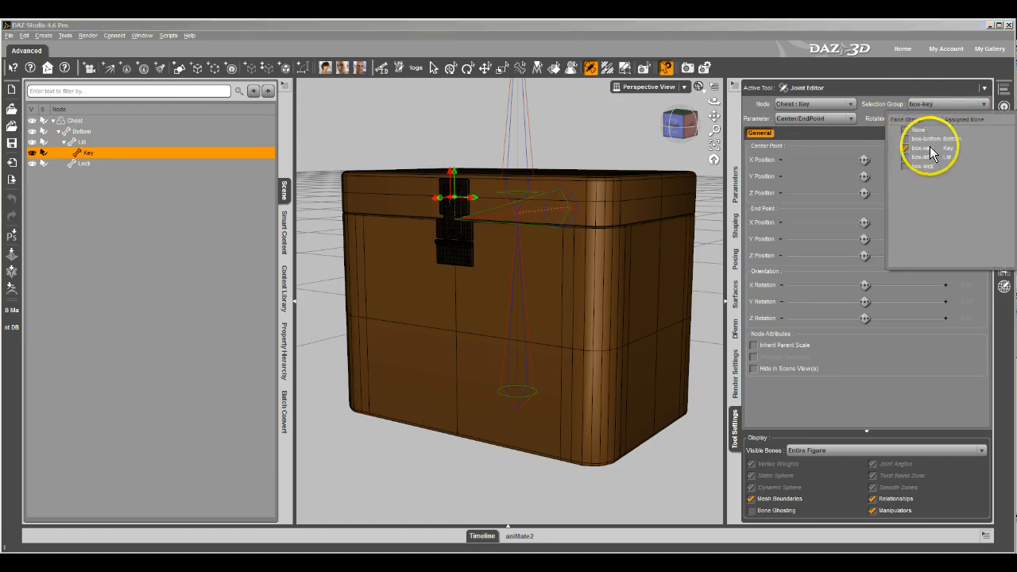
# Assign the box-lock face group to the Lock bone.
pyautogui.click(97, 164)
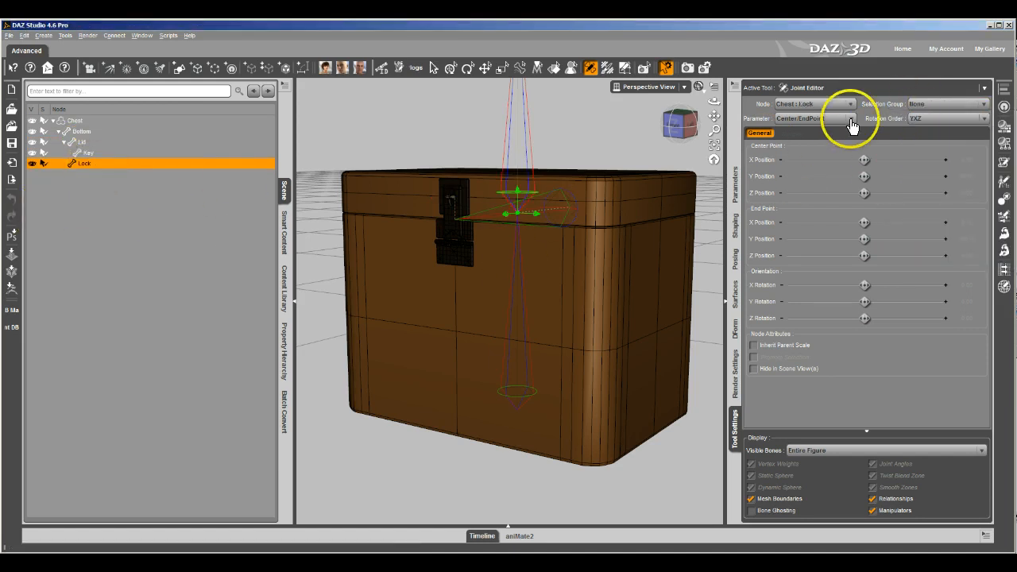
pyautogui.click(920, 104)
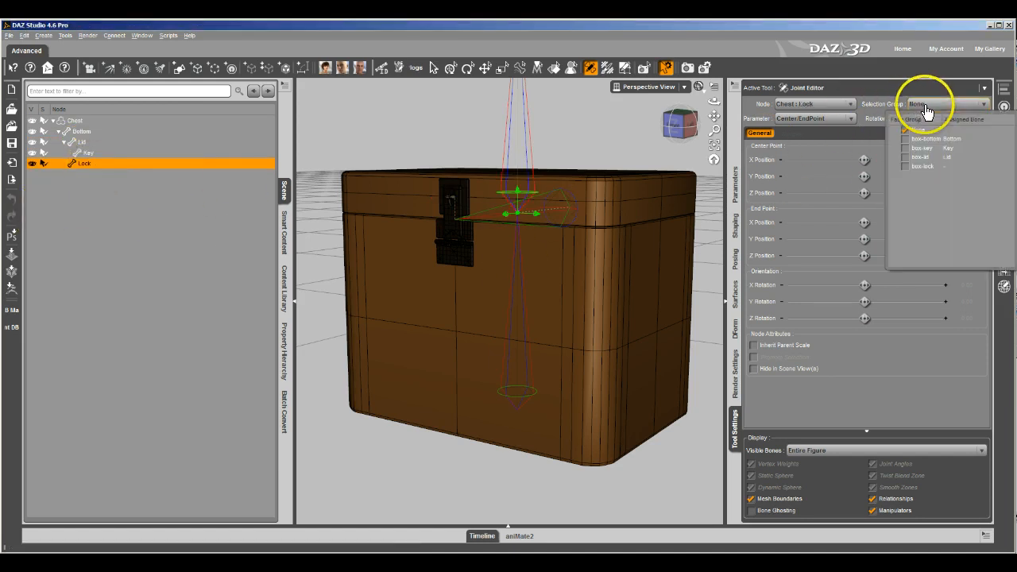
pyautogui.click(921, 166)
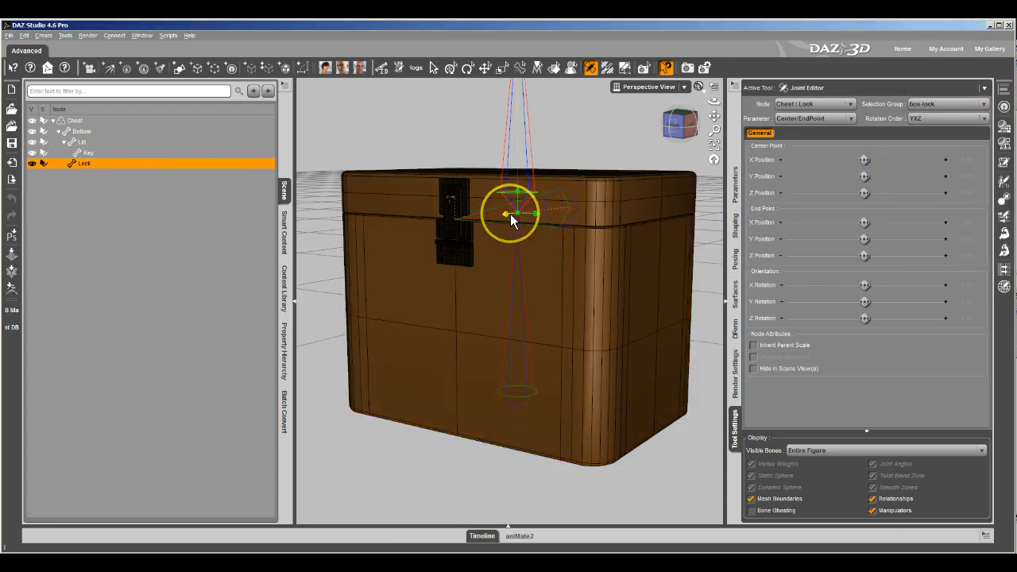
# Move the Lock bone's center point forward onto the lock plate and set its Z Position to 25.75.
pyautogui.moveTo(510, 213); pyautogui.dragTo(449, 245)
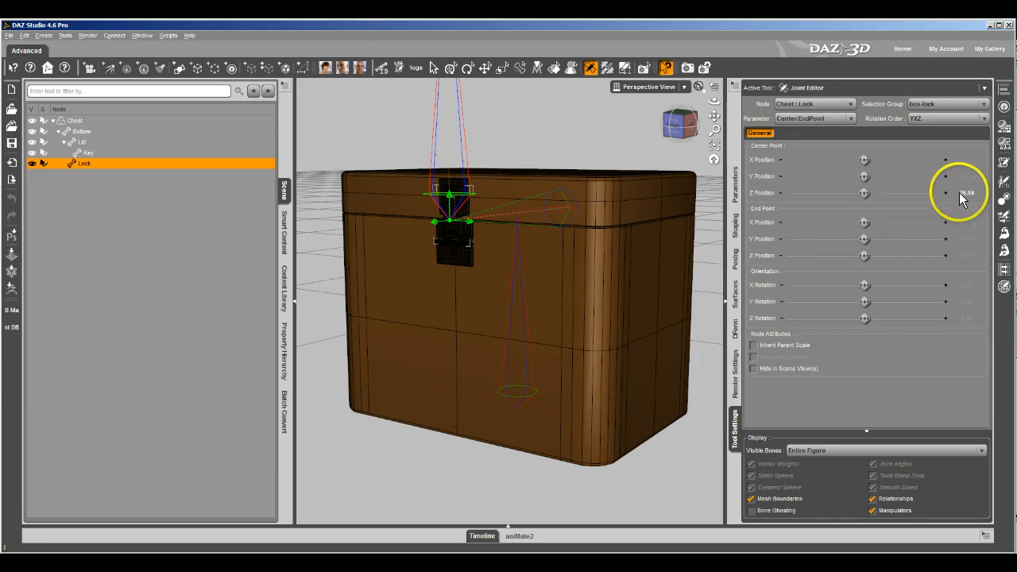
pyautogui.write('25')
pyautogui.press('Return')
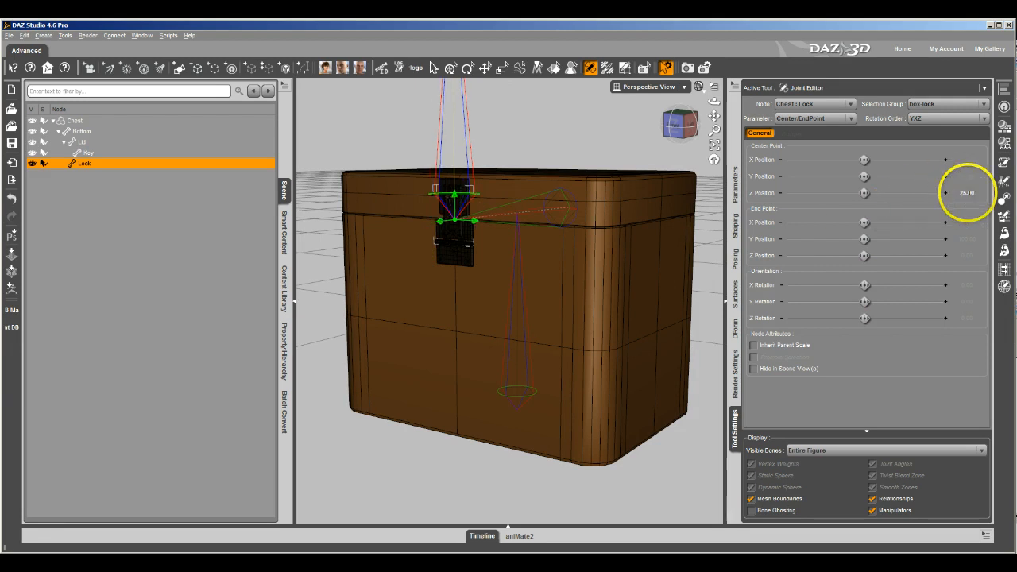
pyautogui.scroll(3, 532, 293)
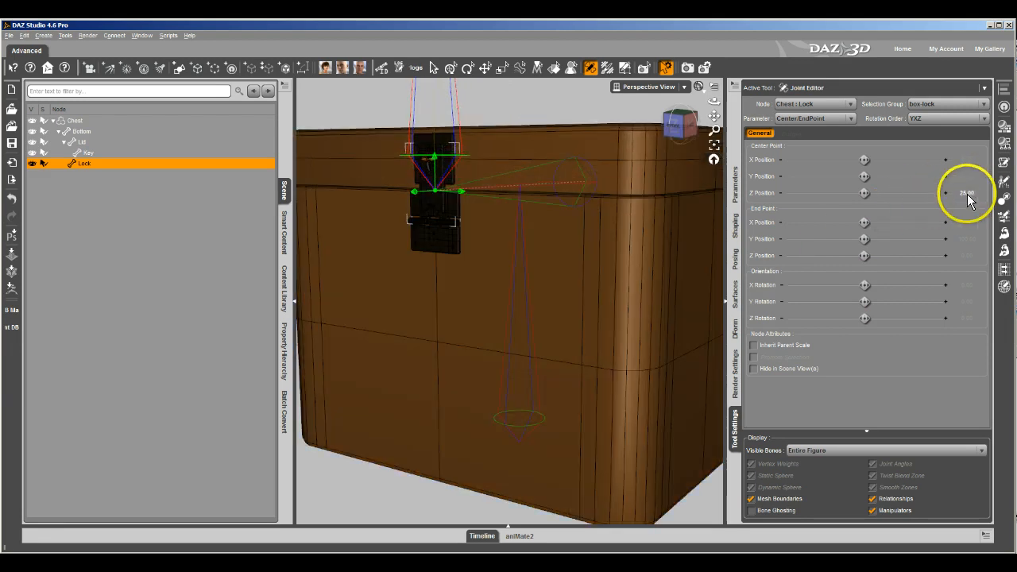
pyautogui.click(968, 195)
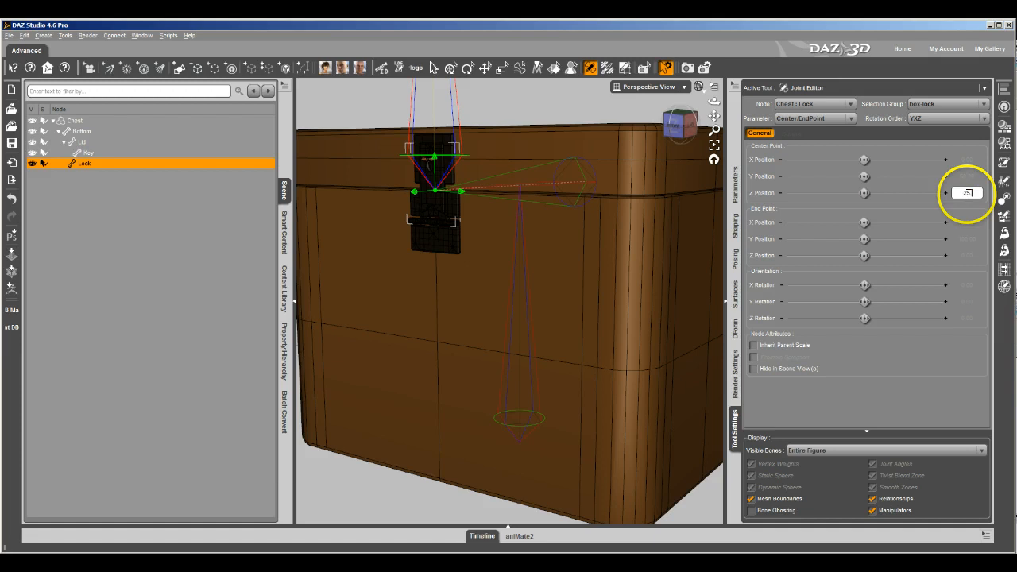
pyautogui.write('25.75')
pyautogui.press('Return')
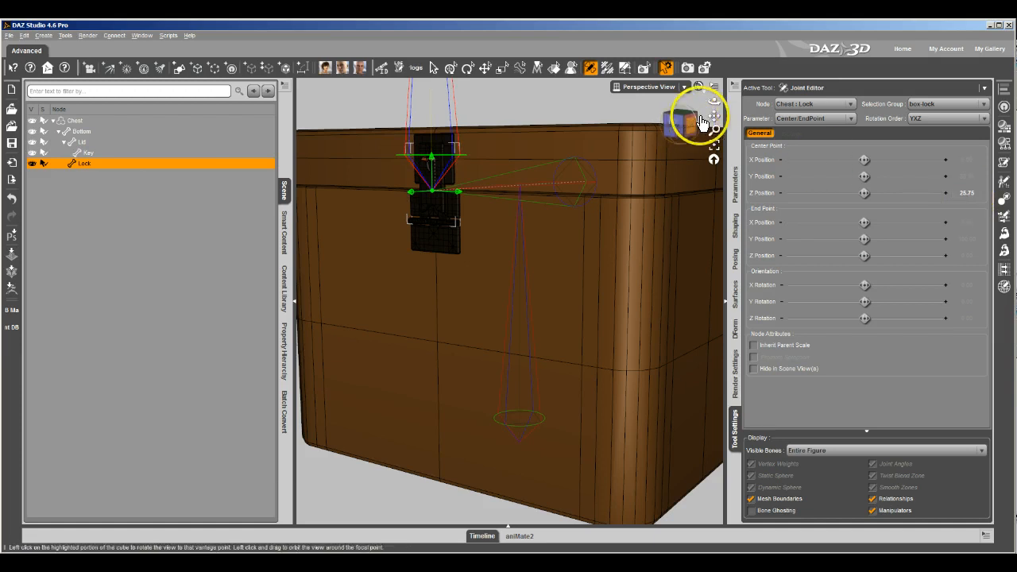
# In the Left View, lower the Lock bone's center point to the latch's hinge pin and set its Y Position to 45.
pyautogui.click(672, 89)
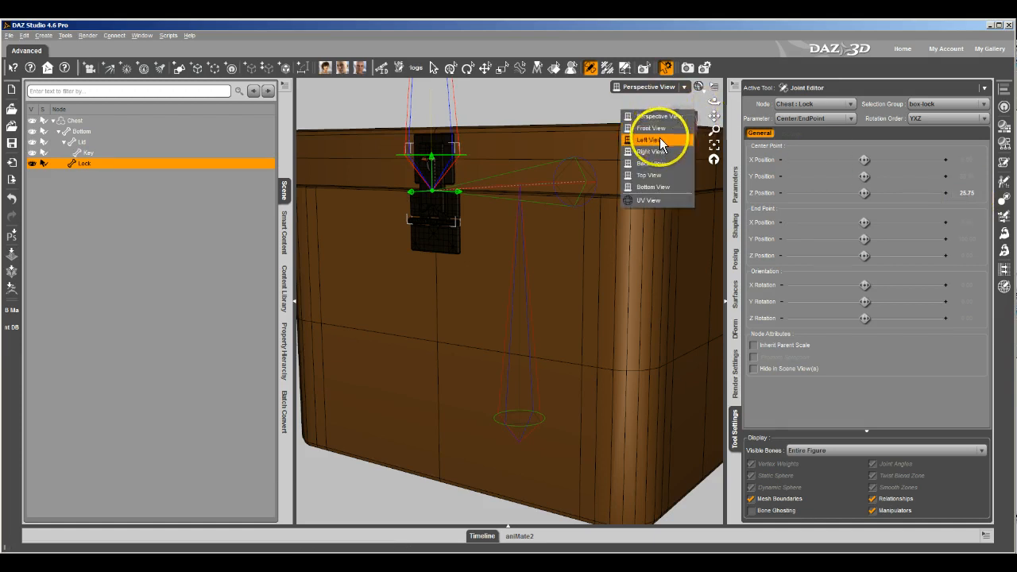
pyautogui.click(659, 139)
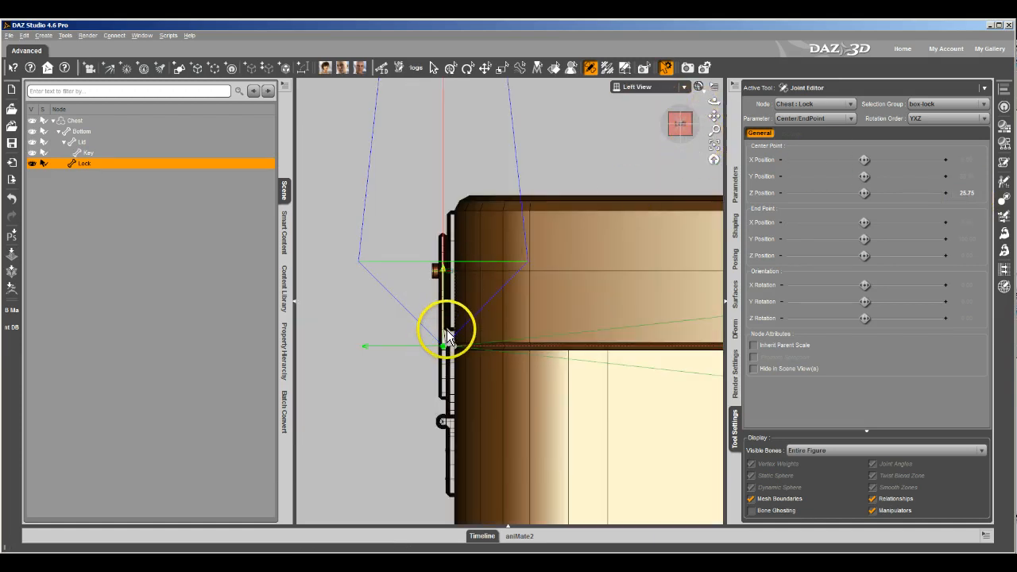
pyautogui.moveTo(443, 315); pyautogui.dragTo(453, 380)
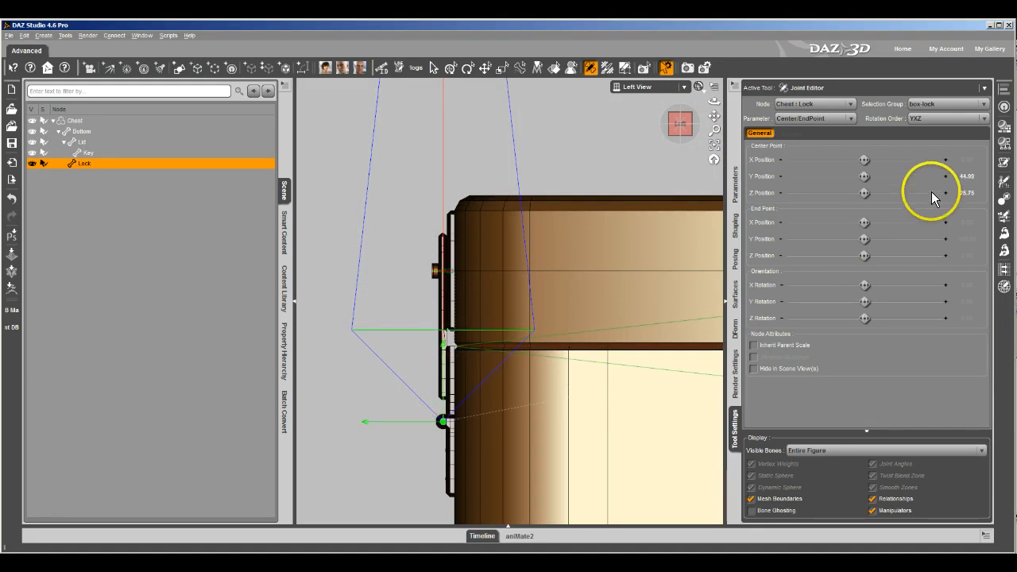
pyautogui.click(966, 175)
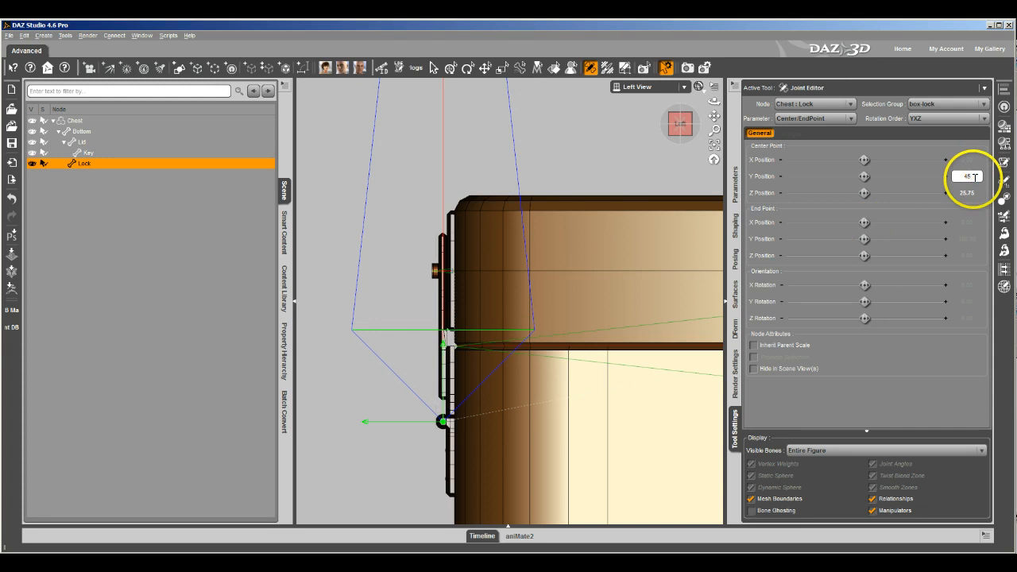
pyautogui.write('45')
pyautogui.press('Return')
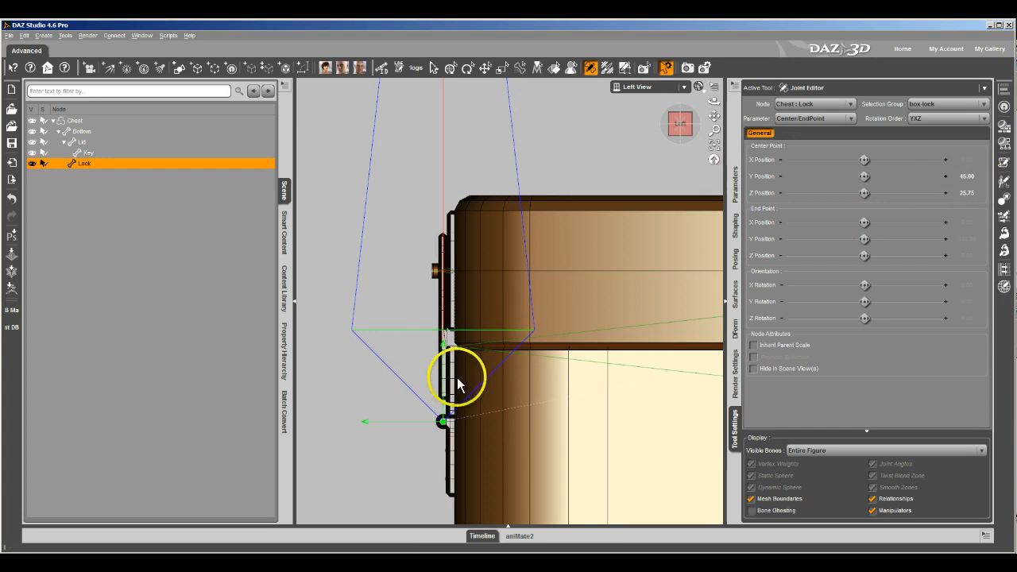
# Set the Lock bone's End Point Z Position to 25.75 and its End Point Y Position to 50.
pyautogui.click(968, 239)
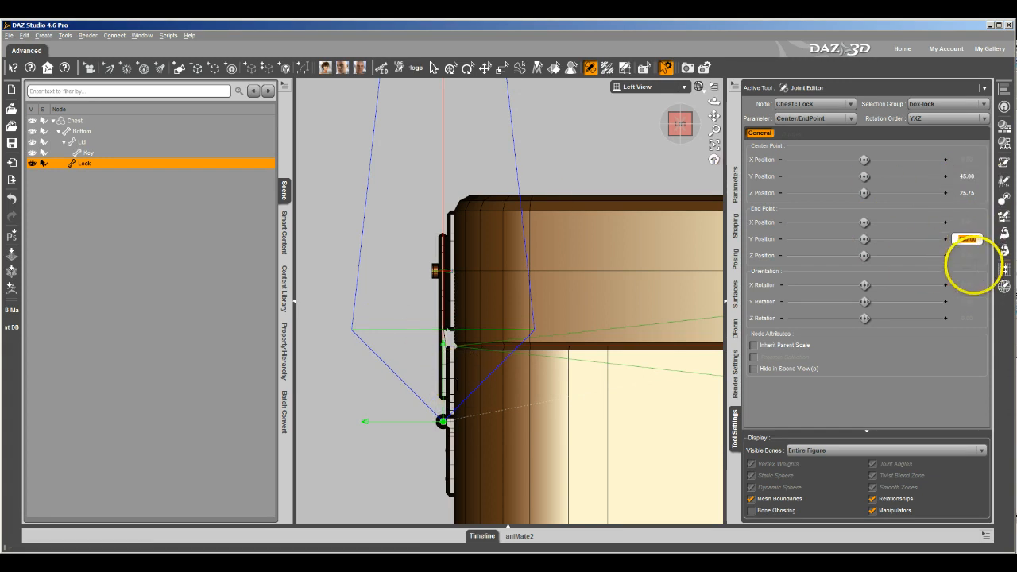
pyautogui.click(972, 256)
pyautogui.write('25')
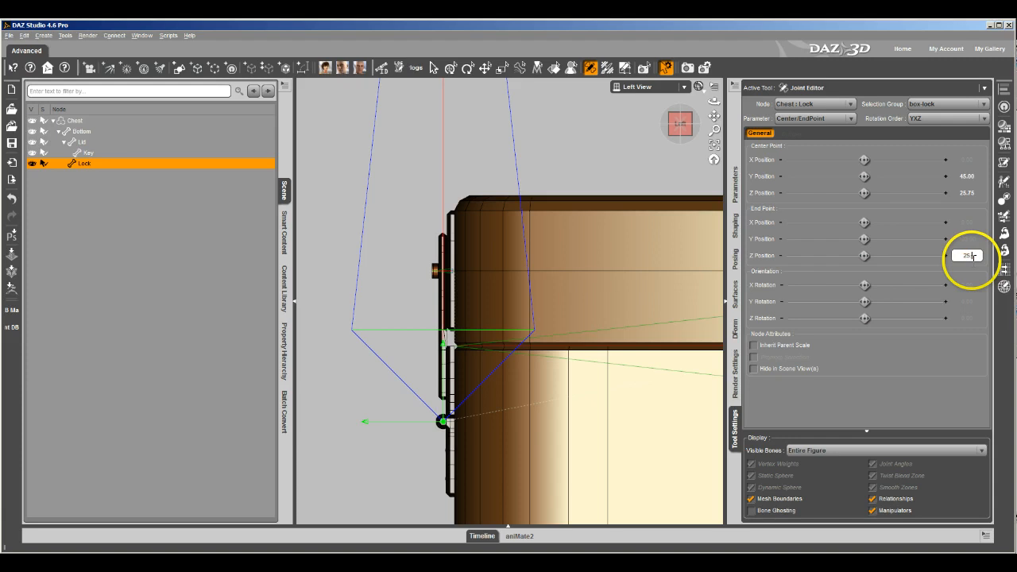
pyautogui.write('.75')
pyautogui.press('Return')
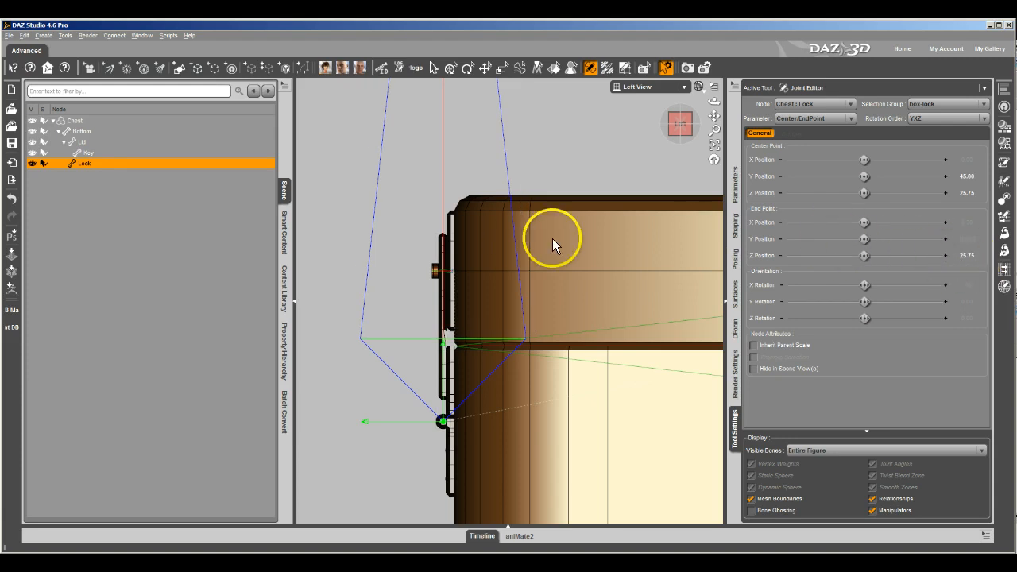
pyautogui.click(969, 239)
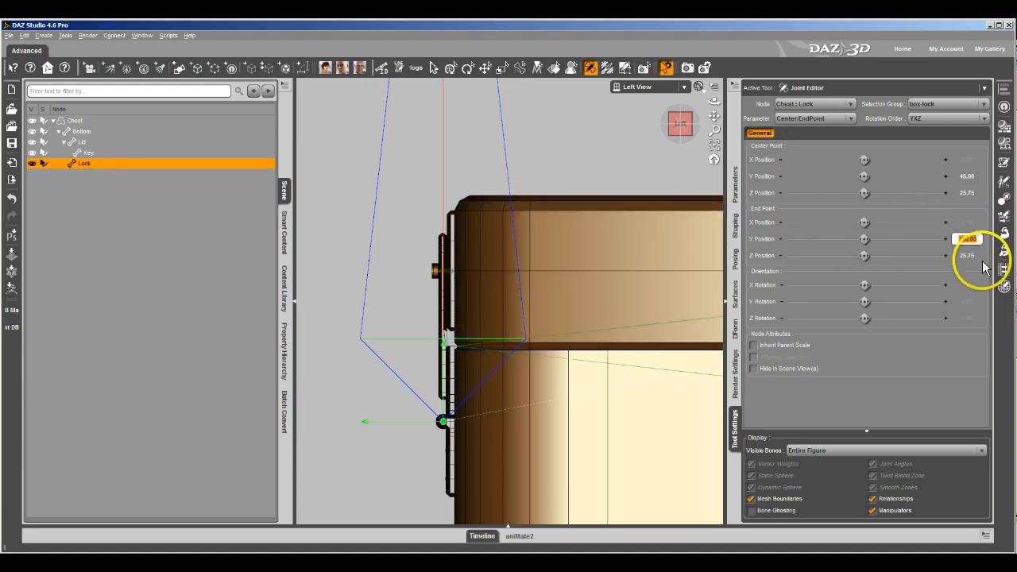
pyautogui.write('50')
pyautogui.press('Return')
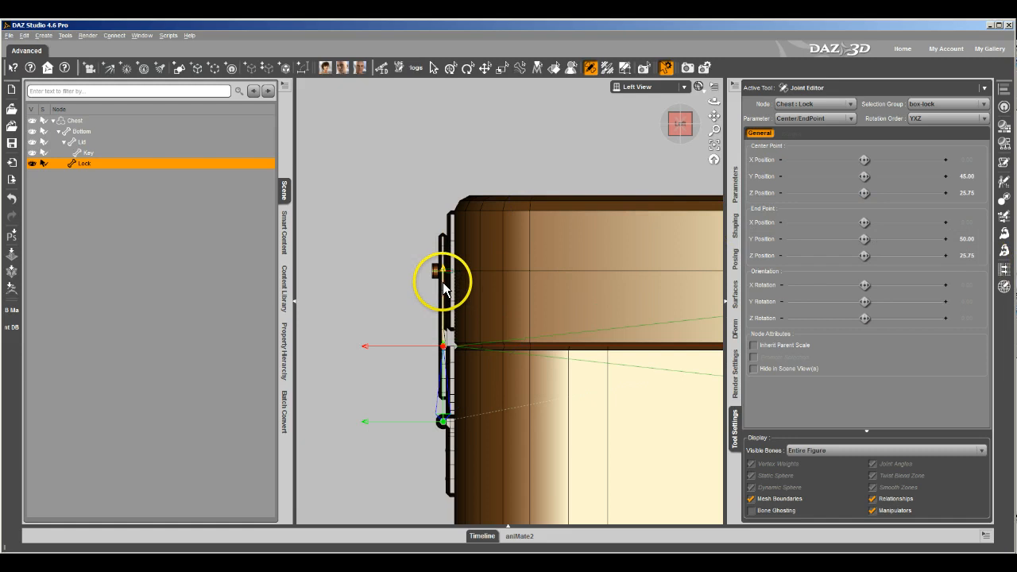
# Raise the Lock bone's end point to the upper edge of the latch and set its Y Position to 57.5.
pyautogui.moveTo(443, 265); pyautogui.dragTo(440, 172)
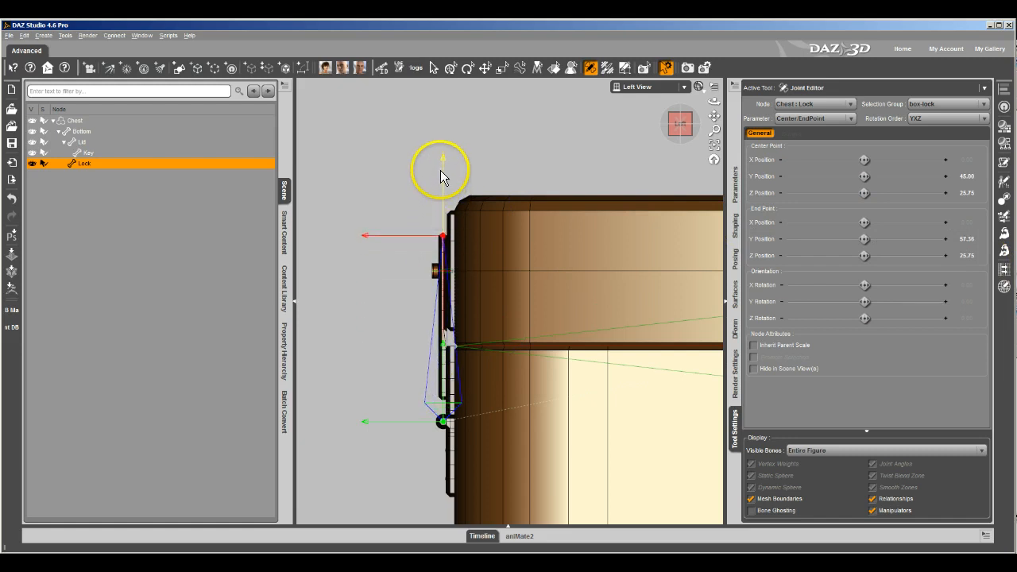
pyautogui.click(968, 238)
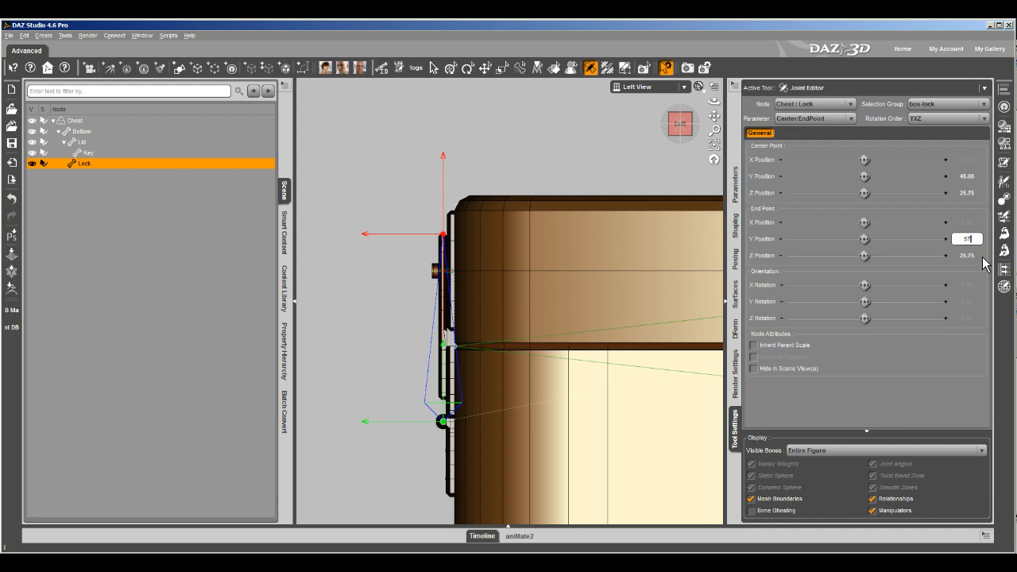
pyautogui.press('Return')
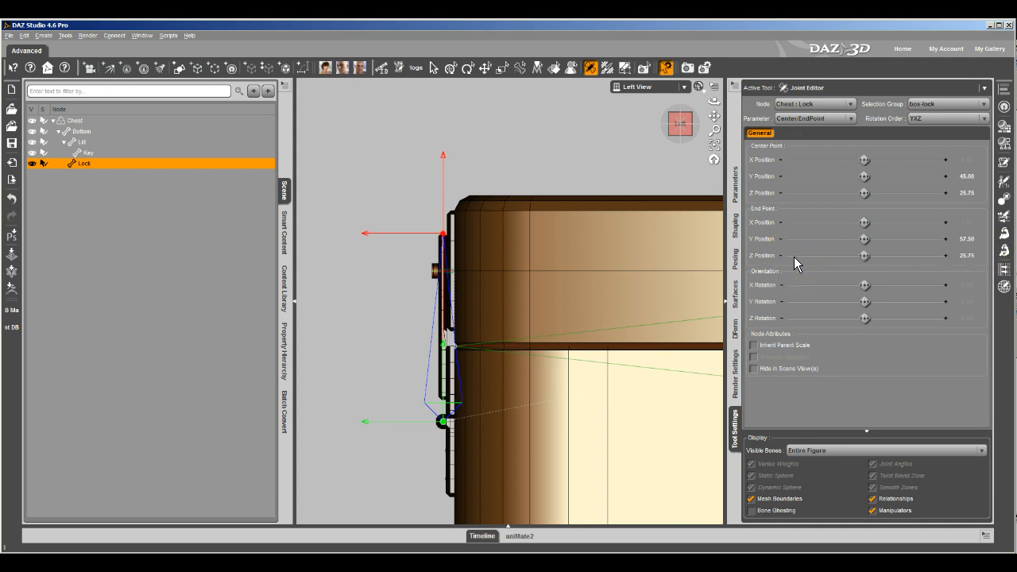
# Review the placement and joint settings of the Key, Lid, Bottom and Lock bones.
pyautogui.scroll(-5, 408, 292)
pyautogui.scroll(2, 483, 295)
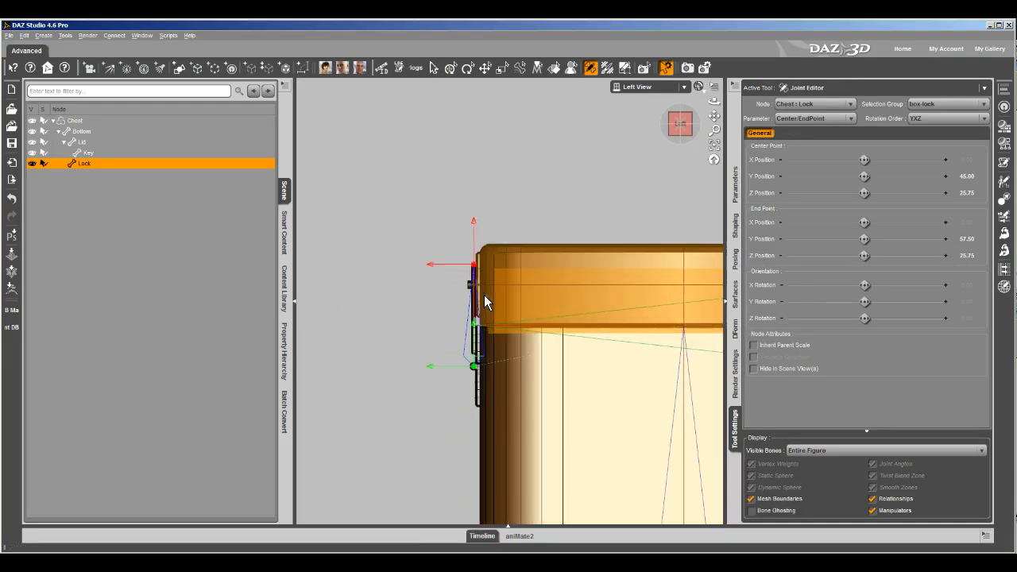
pyautogui.scroll(3, 500, 280)
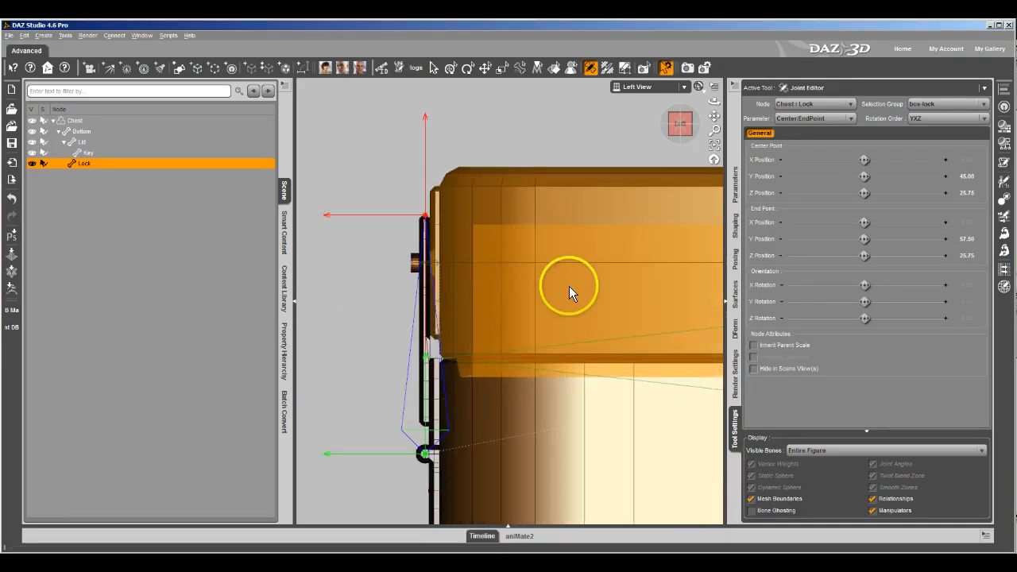
pyautogui.scroll(-2, 569, 292)
pyautogui.click(85, 153)
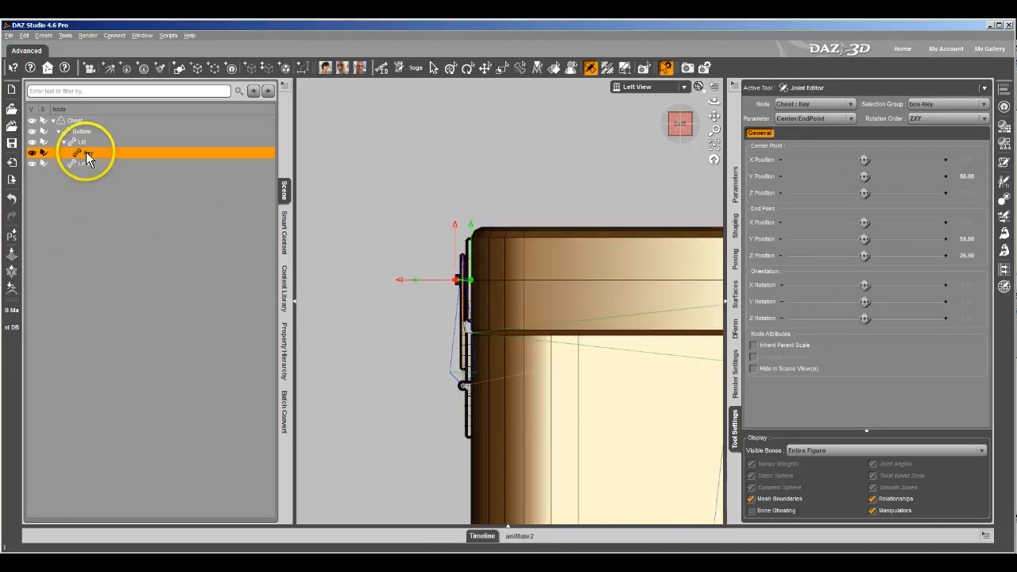
pyautogui.click(85, 143)
pyautogui.click(86, 133)
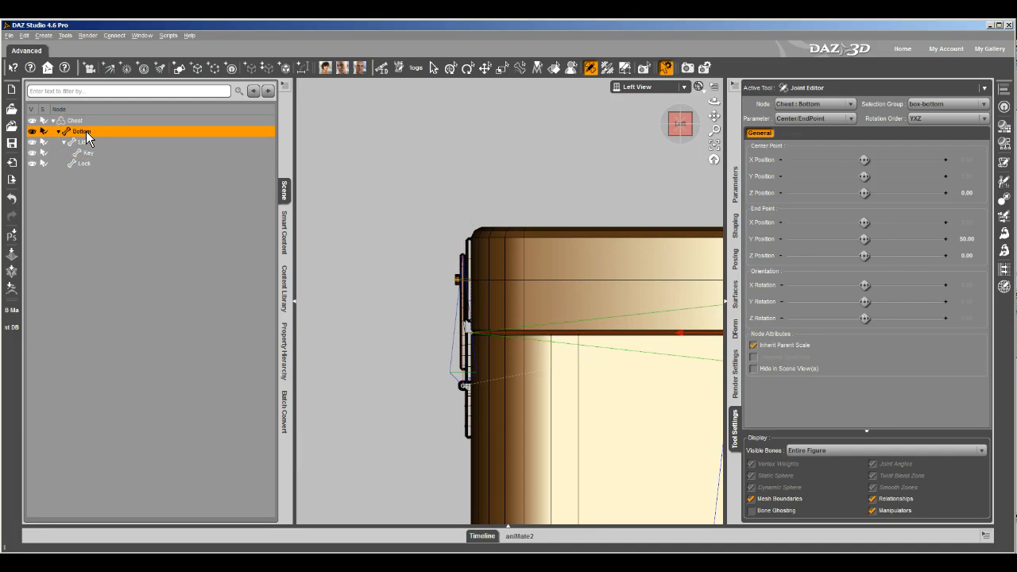
pyautogui.click(87, 153)
pyautogui.click(159, 163)
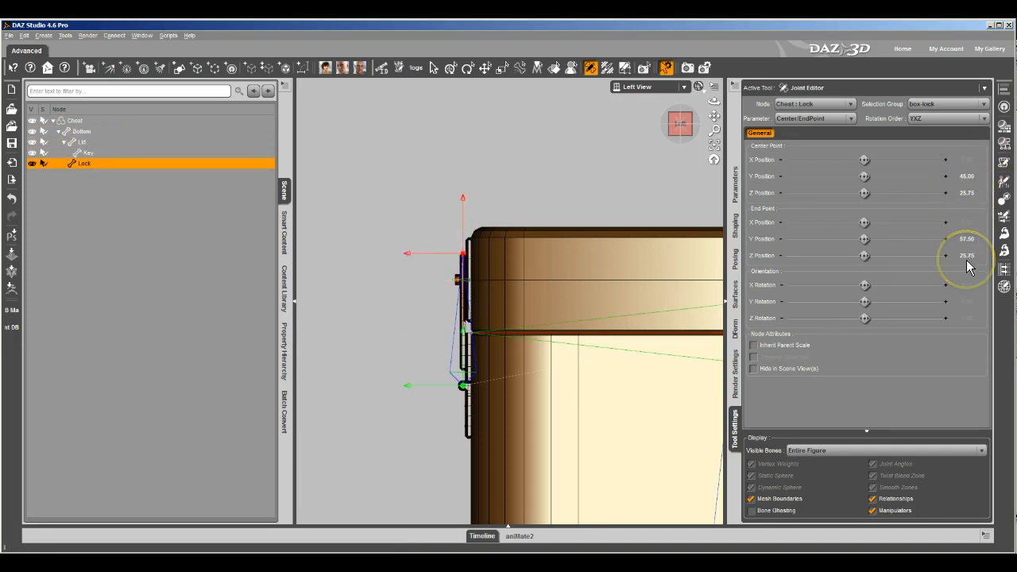
# Memorize the rigging of the whole Chest figure.
pyautogui.scroll(-3, 605, 312)
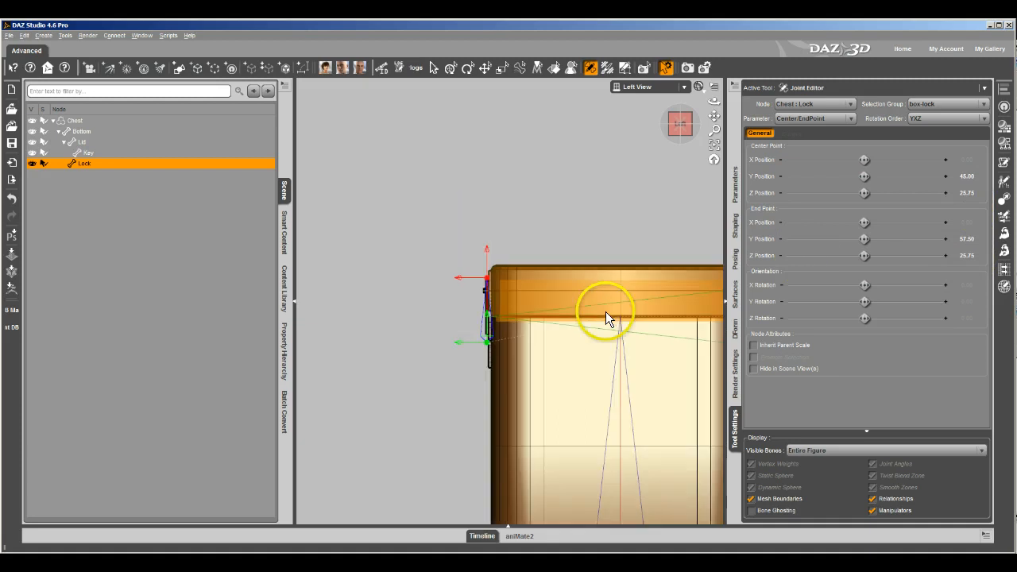
pyautogui.scroll(1, 592, 270)
pyautogui.rightClick(571, 204)
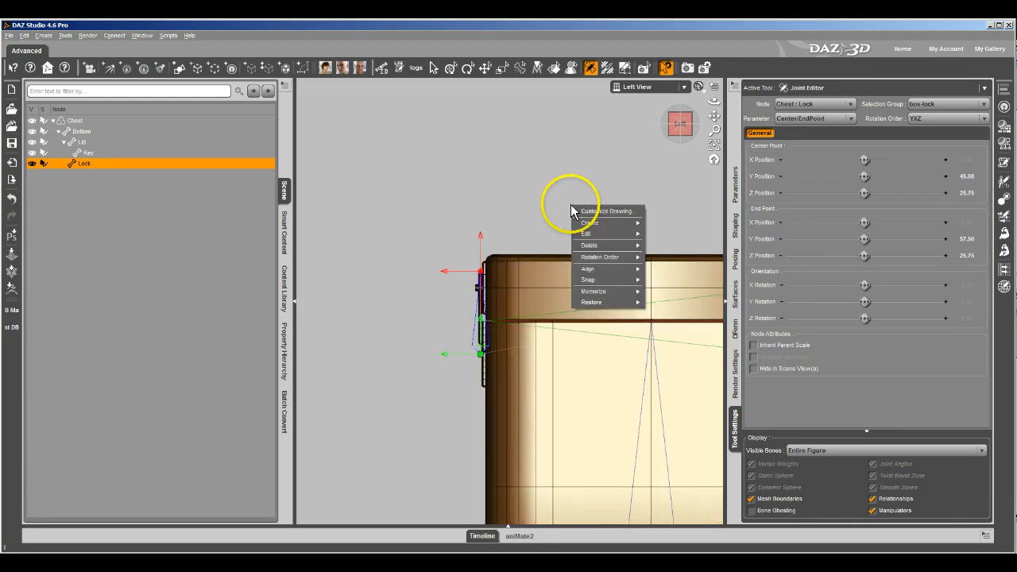
pyautogui.moveTo(596, 292)
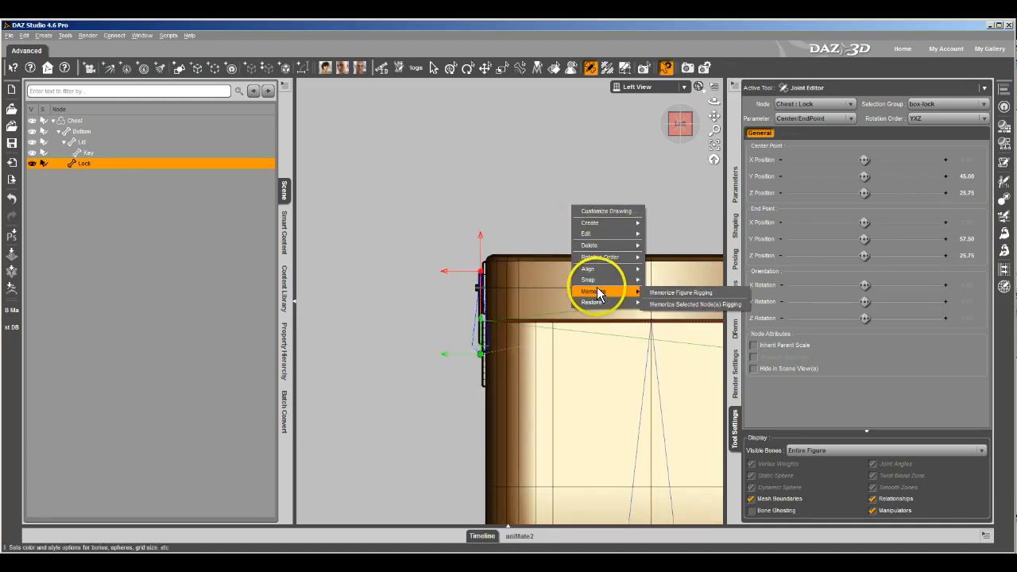
pyautogui.click(668, 292)
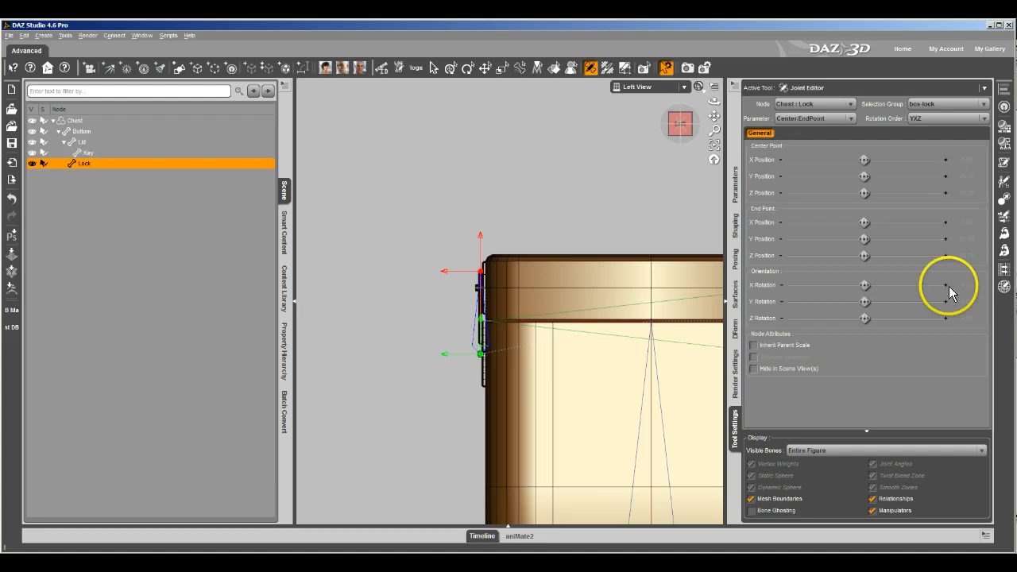
# Rotate the Lock bone 45 degrees about its X axis to test how the latch moves.
pyautogui.scroll(-5, 531, 327)
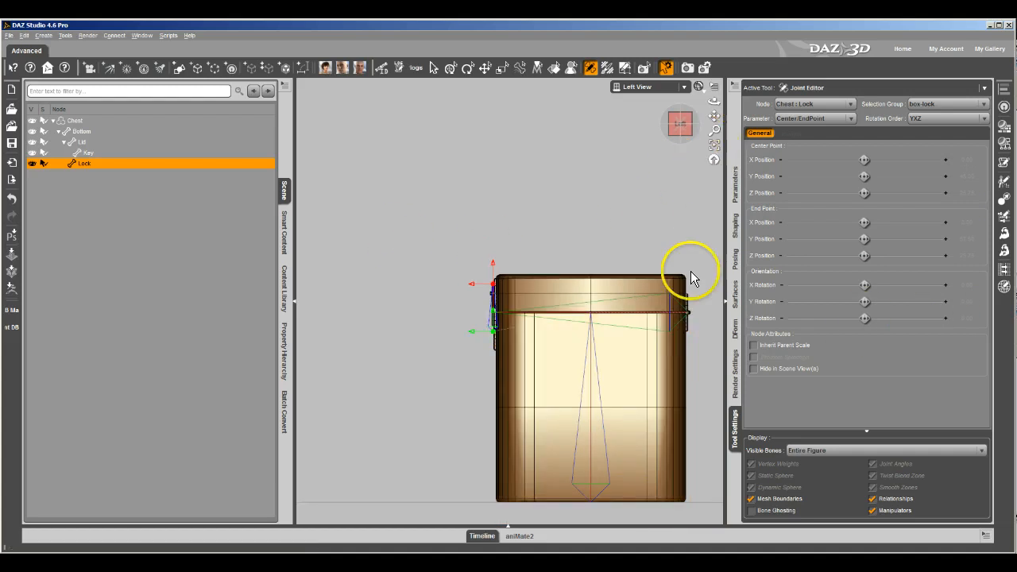
pyautogui.click(734, 258)
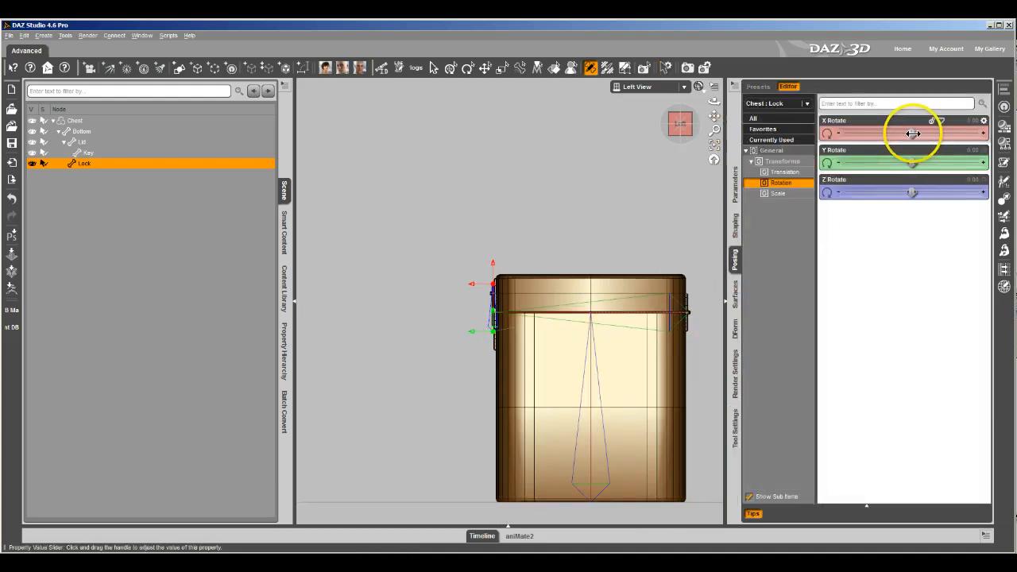
pyautogui.moveTo(912, 133); pyautogui.dragTo(929, 167)
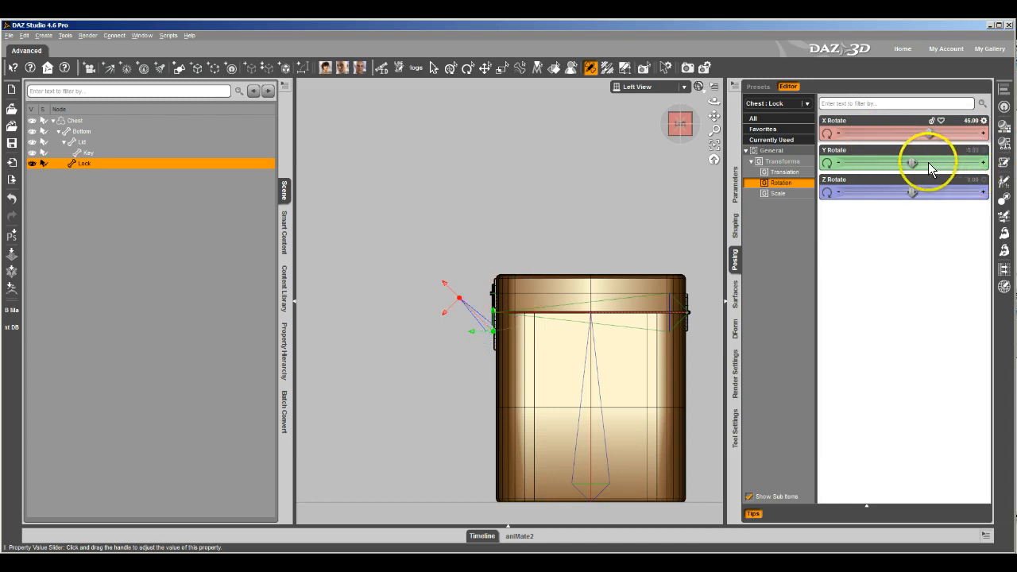
# Examine the weight maps of the Lock, Key and Lid bones with the Node Weight Map Brush in Perspective View.
pyautogui.click(608, 71)
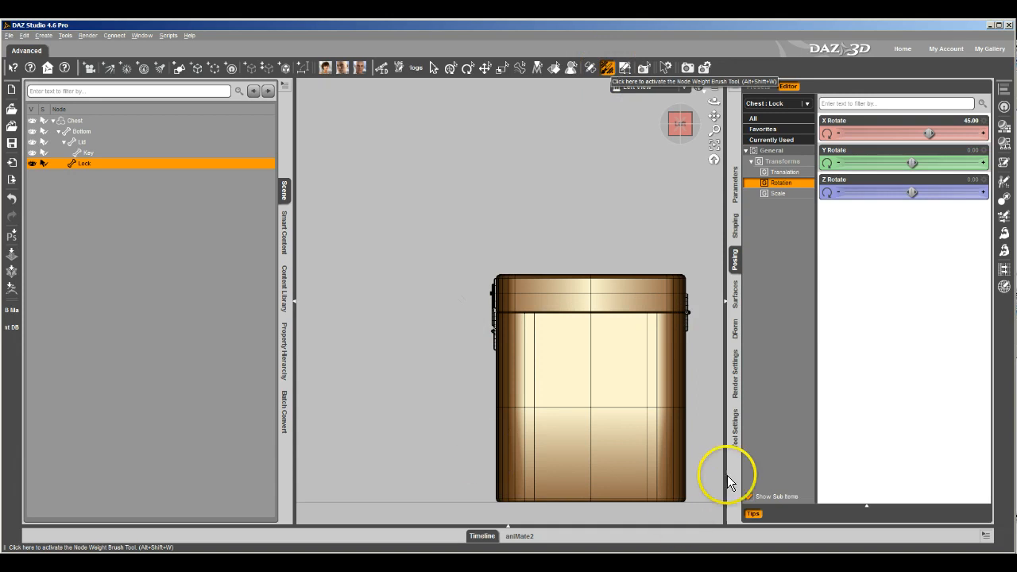
pyautogui.click(736, 435)
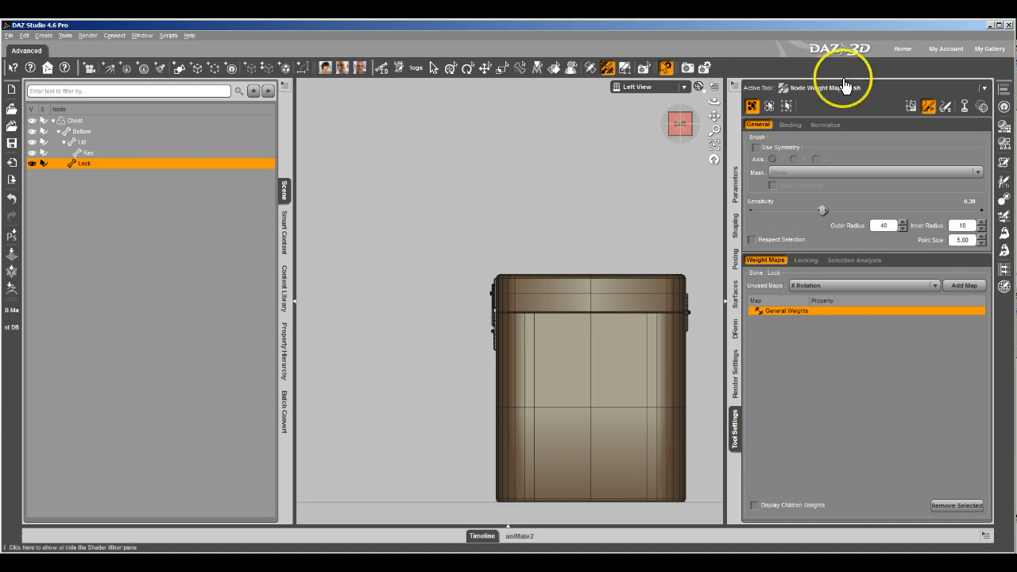
pyautogui.click(644, 86)
pyautogui.click(646, 96)
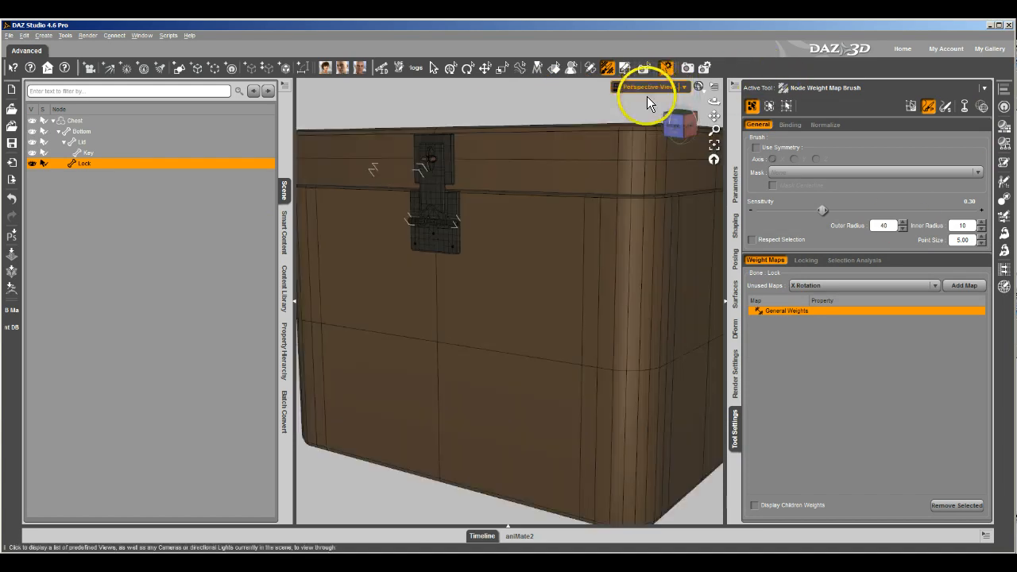
pyautogui.click(684, 125)
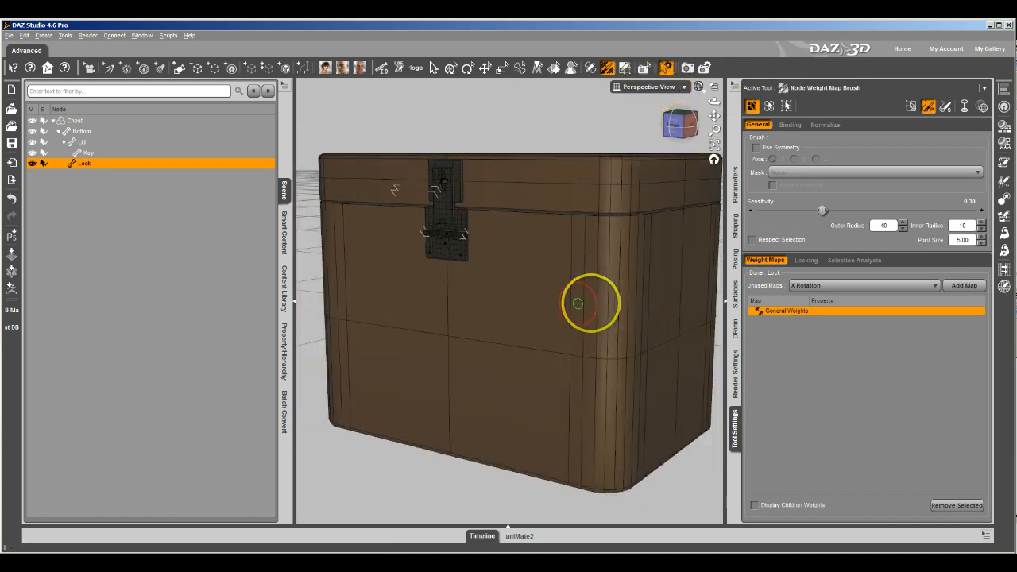
pyautogui.click(86, 152)
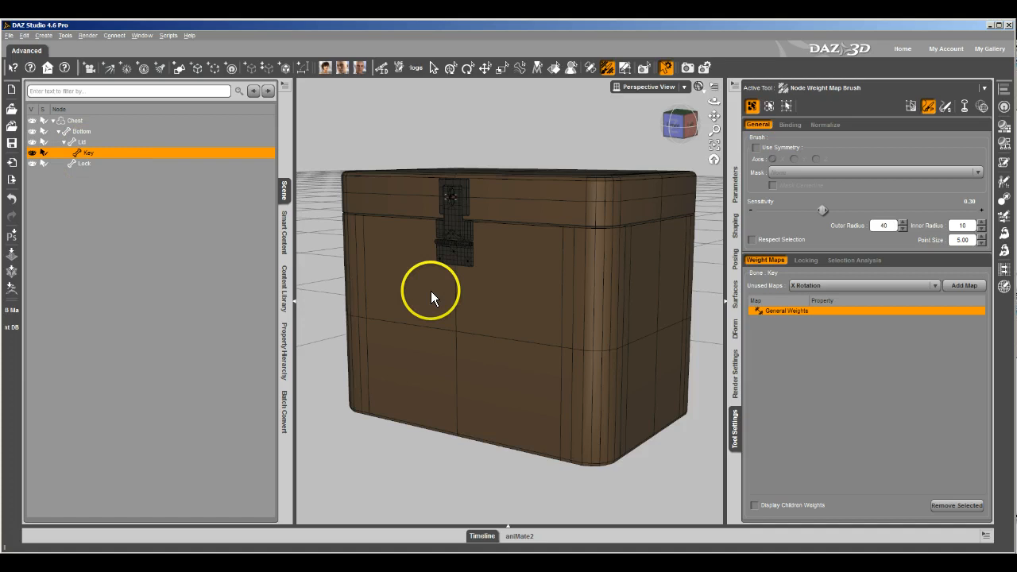
pyautogui.click(84, 141)
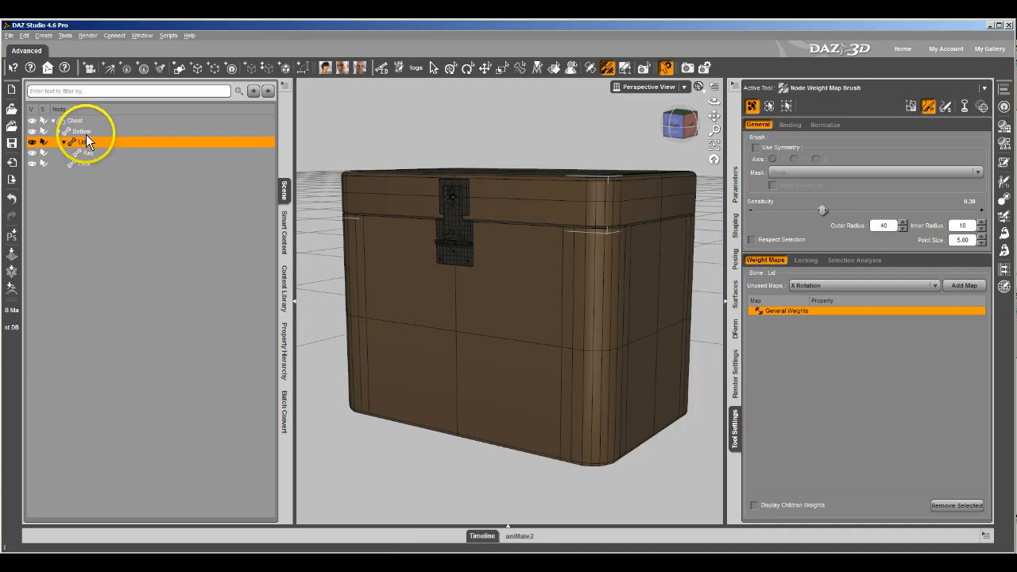
# Fill the chest's weight maps by bone selection groups, starting from the Bottom bone.
pyautogui.click(86, 132)
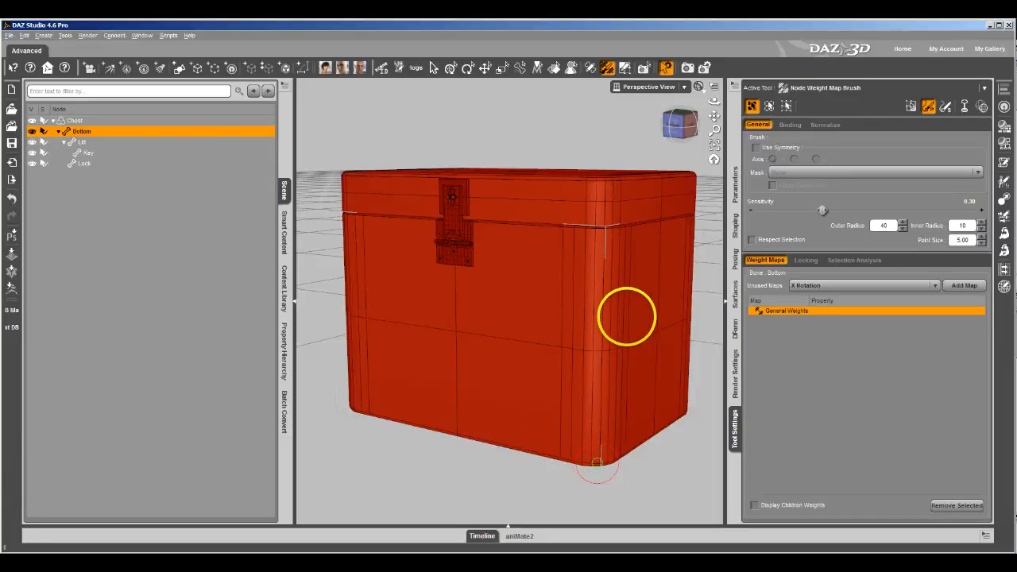
pyautogui.rightClick(660, 470)
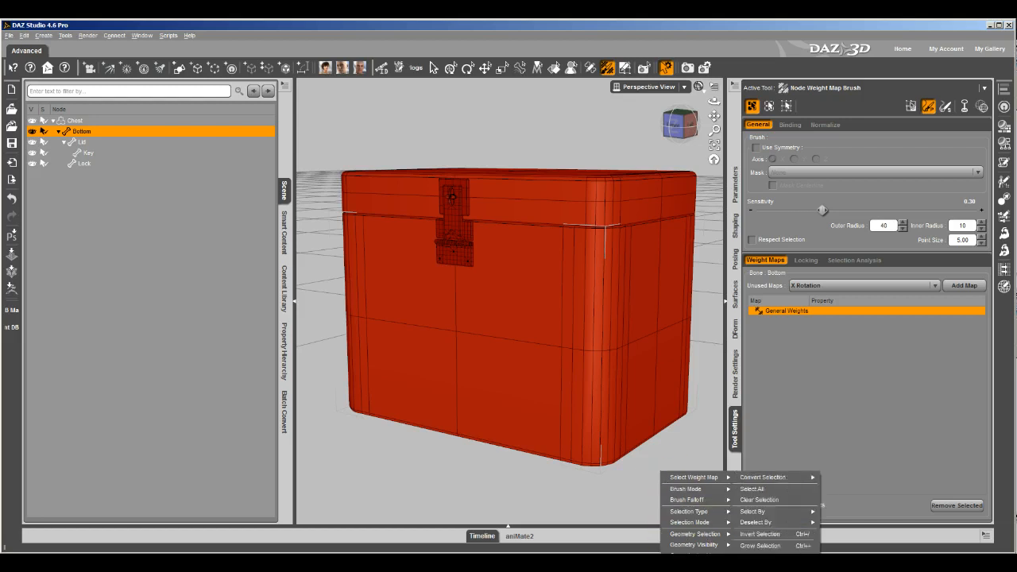
pyautogui.moveTo(688, 560)
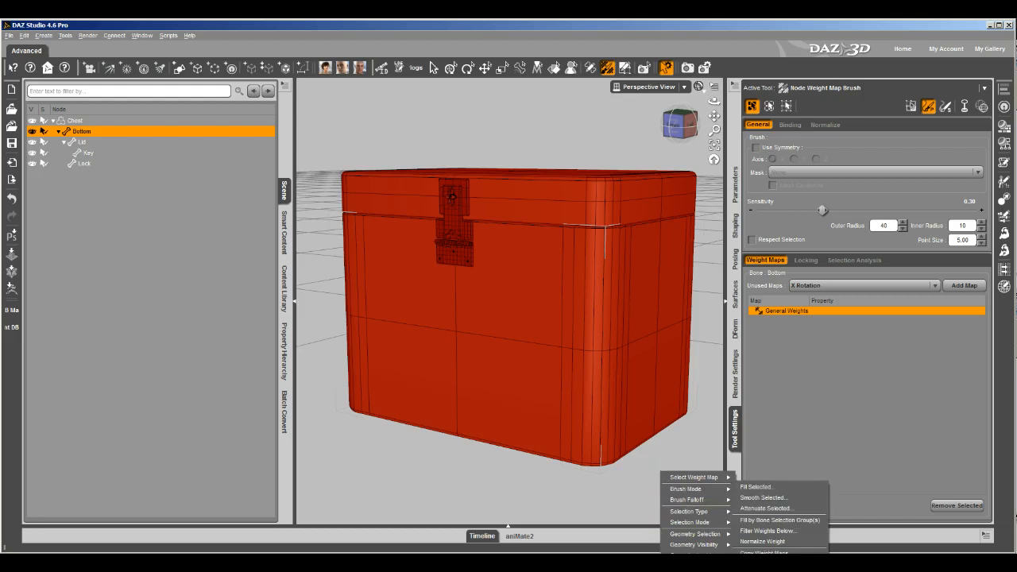
pyautogui.click(778, 520)
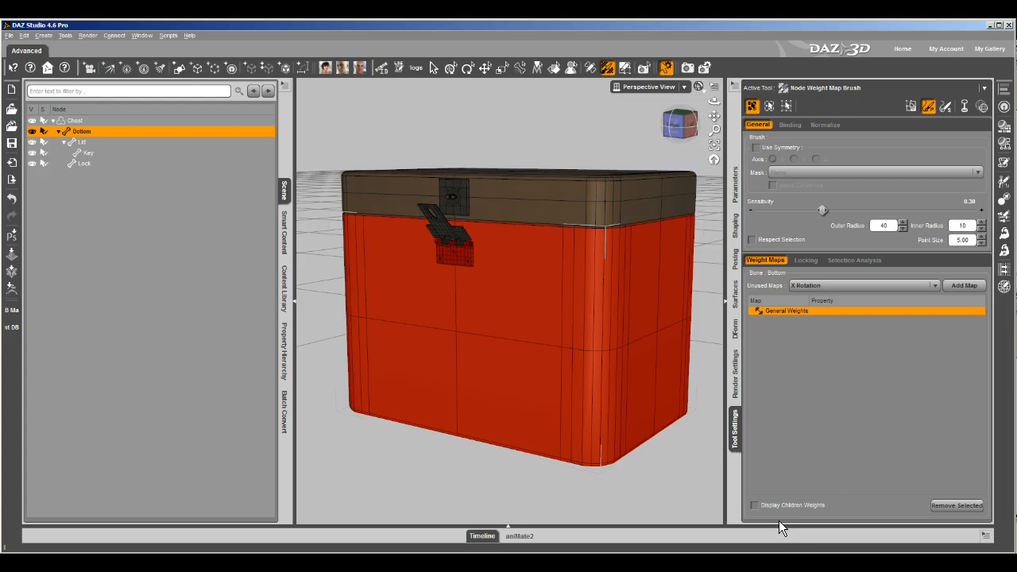
# Reset the Lock bone's X rotation to 0.
pyautogui.click(89, 162)
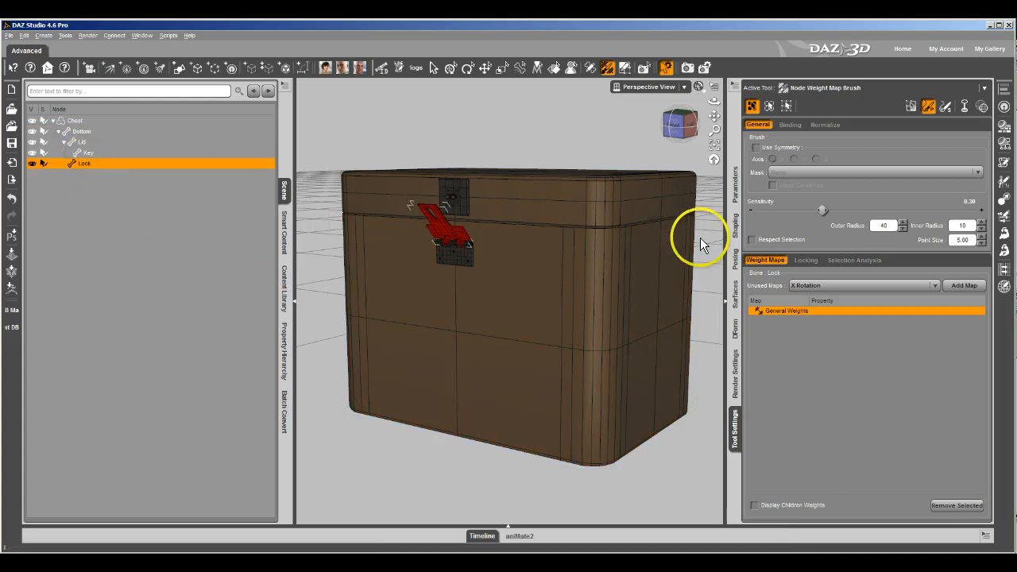
pyautogui.click(734, 258)
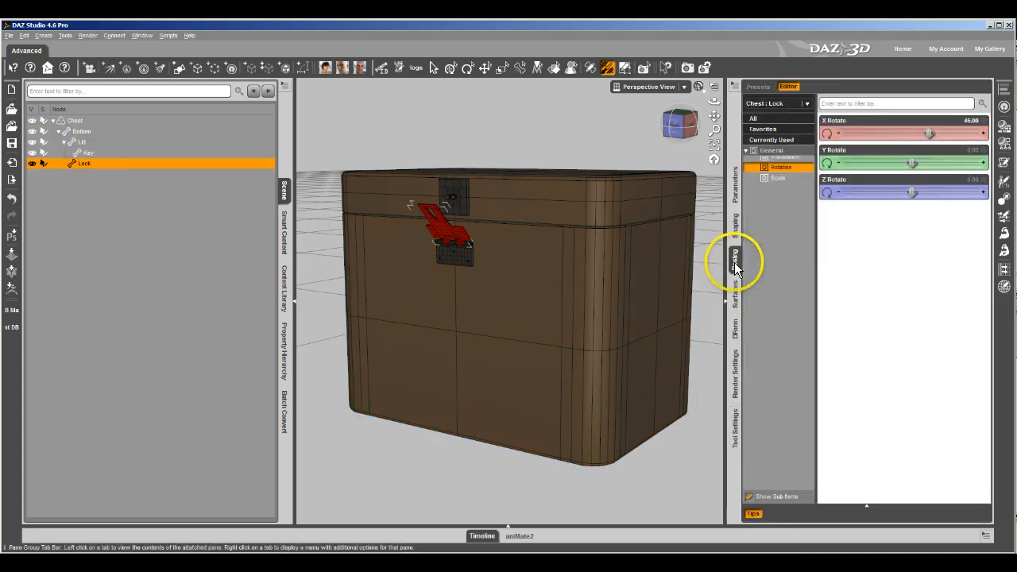
pyautogui.keyDown('alt'); pyautogui.click(957, 133); pyautogui.keyUp('alt')
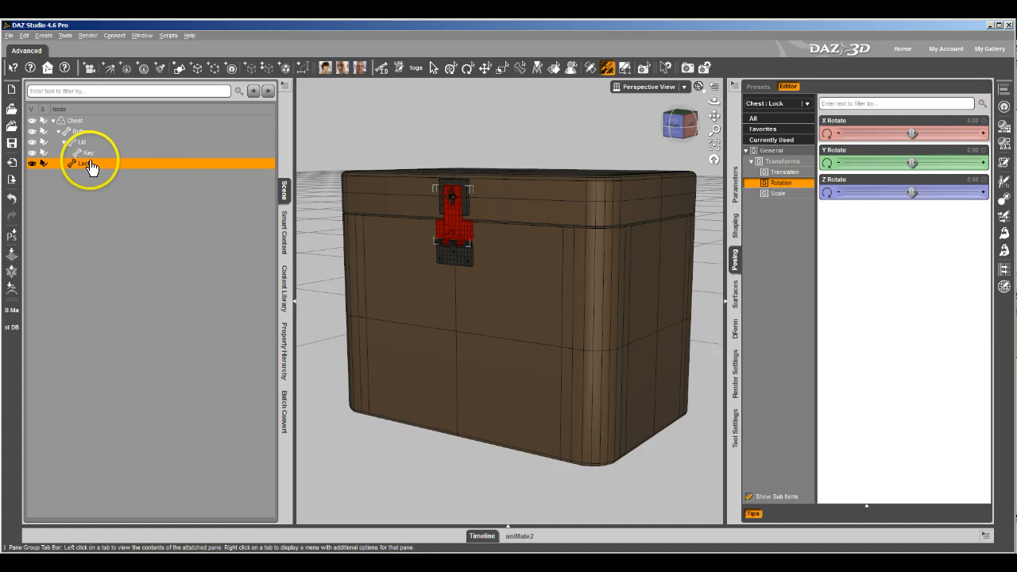
# Check the filled weight maps of the Lock, Key, Lid and Bottom bones.
pyautogui.click(608, 68)
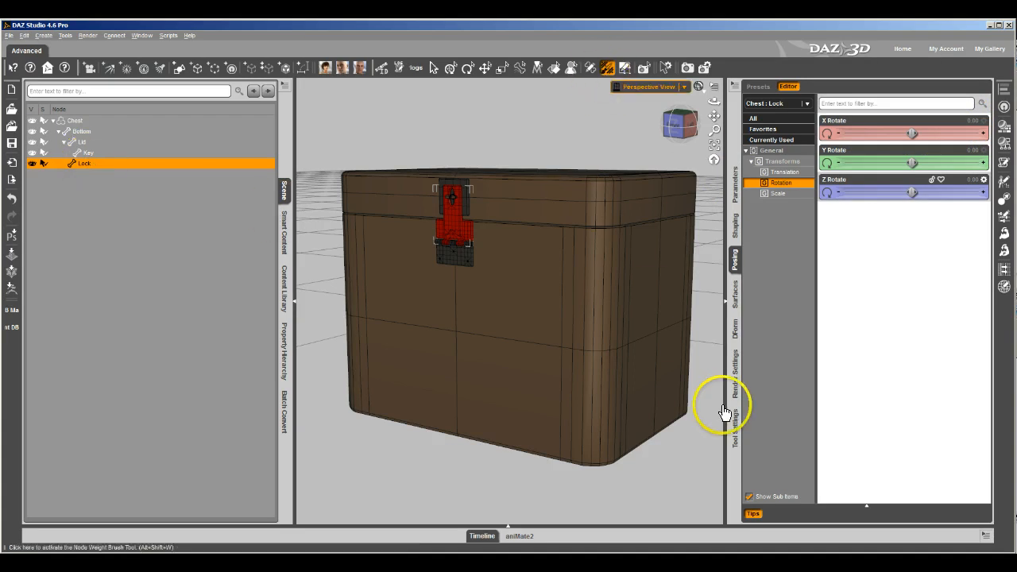
pyautogui.click(735, 429)
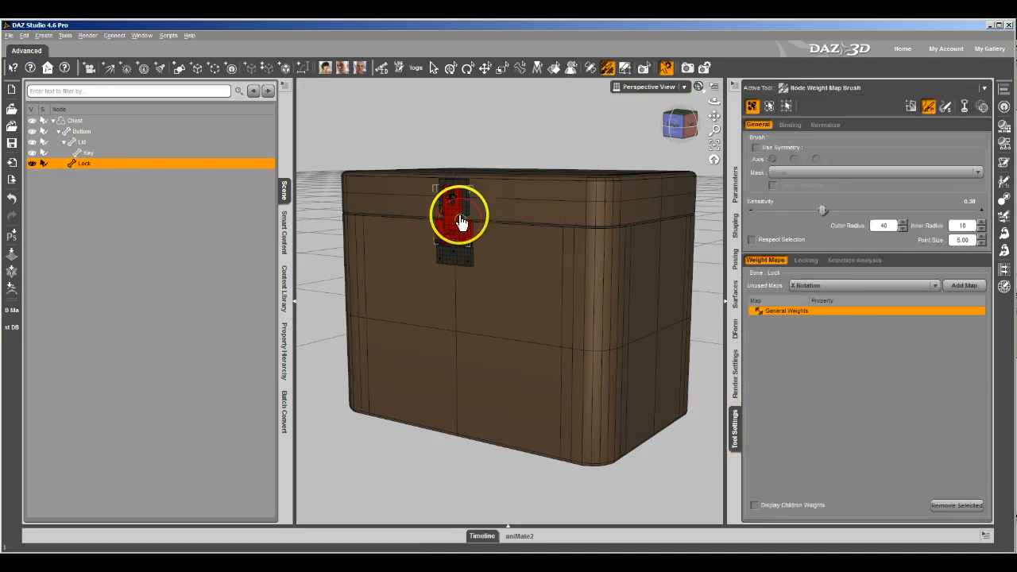
pyautogui.click(85, 152)
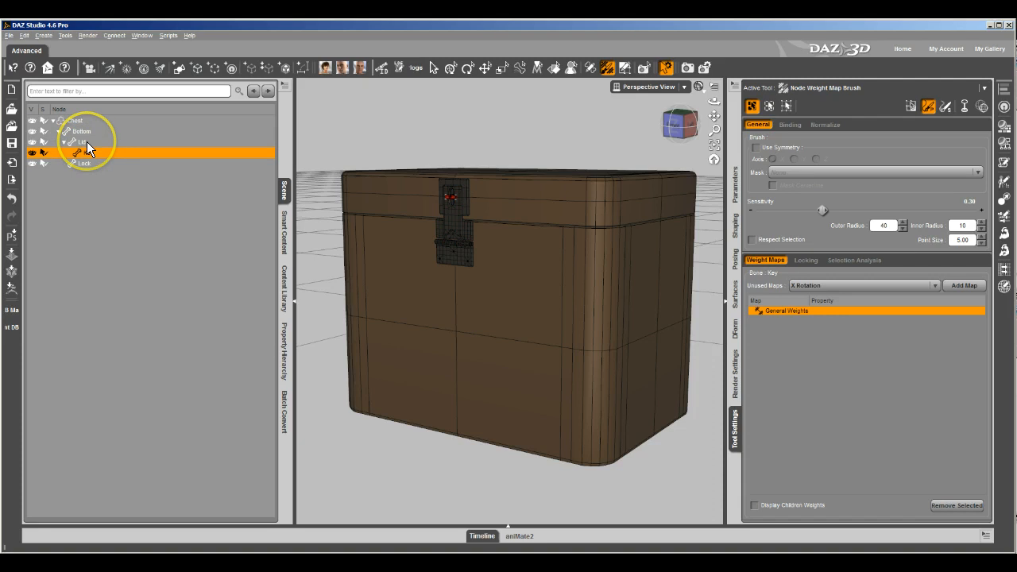
pyautogui.click(87, 142)
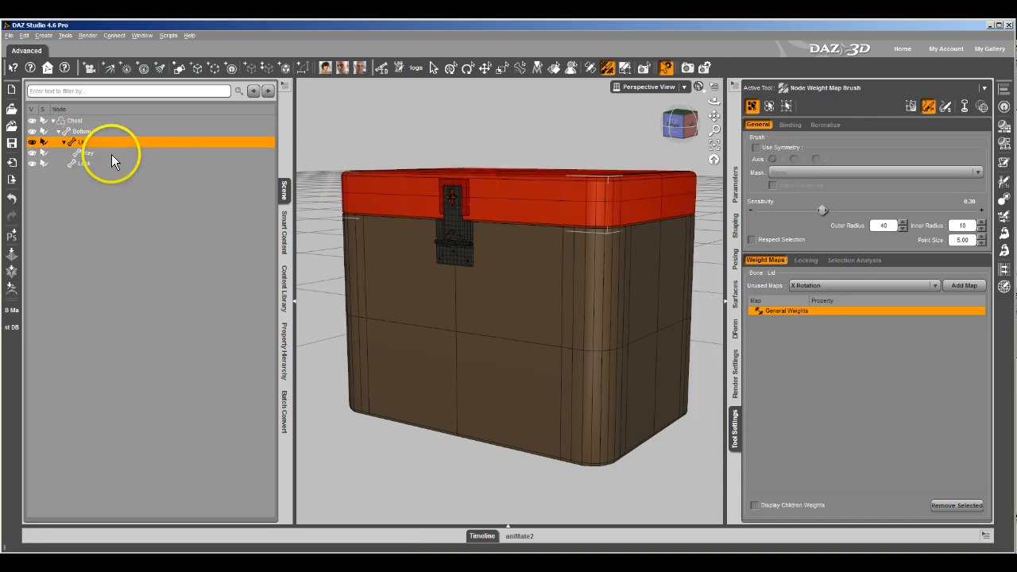
pyautogui.click(83, 132)
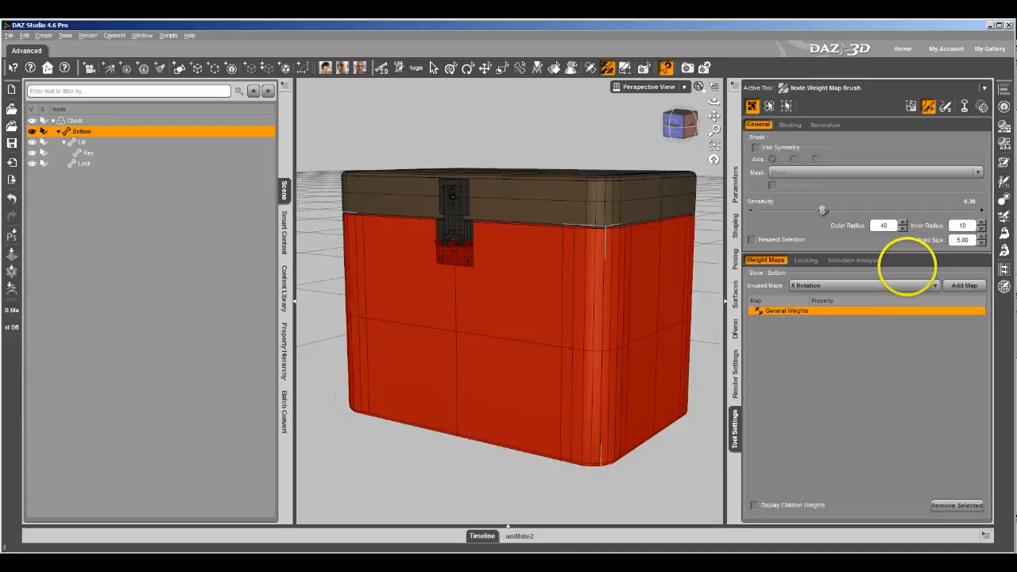
# Select the Key bone, switch to the Node Selection tool, frame the key and show all its transform parameters.
pyautogui.click(735, 262)
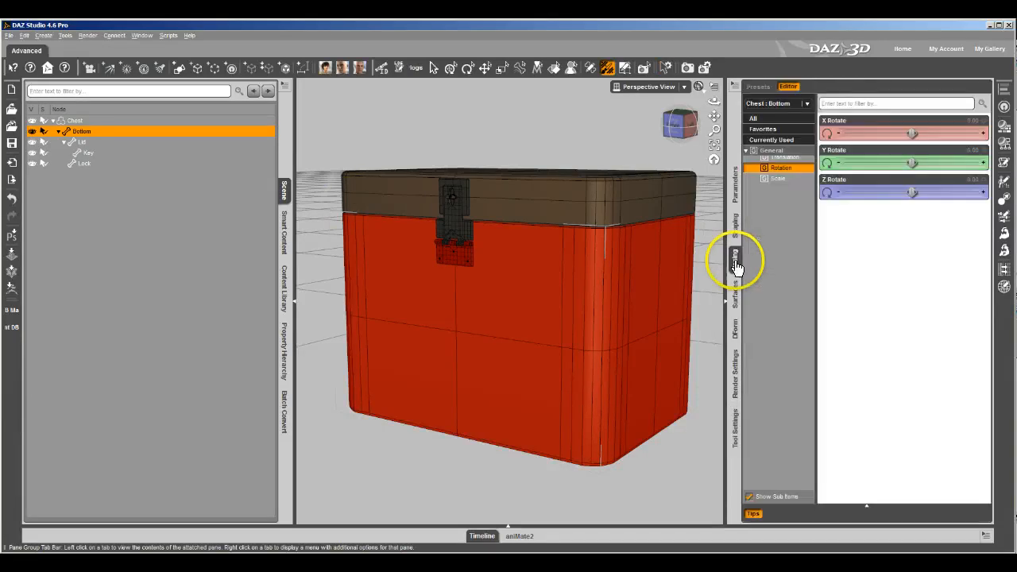
pyautogui.click(119, 162)
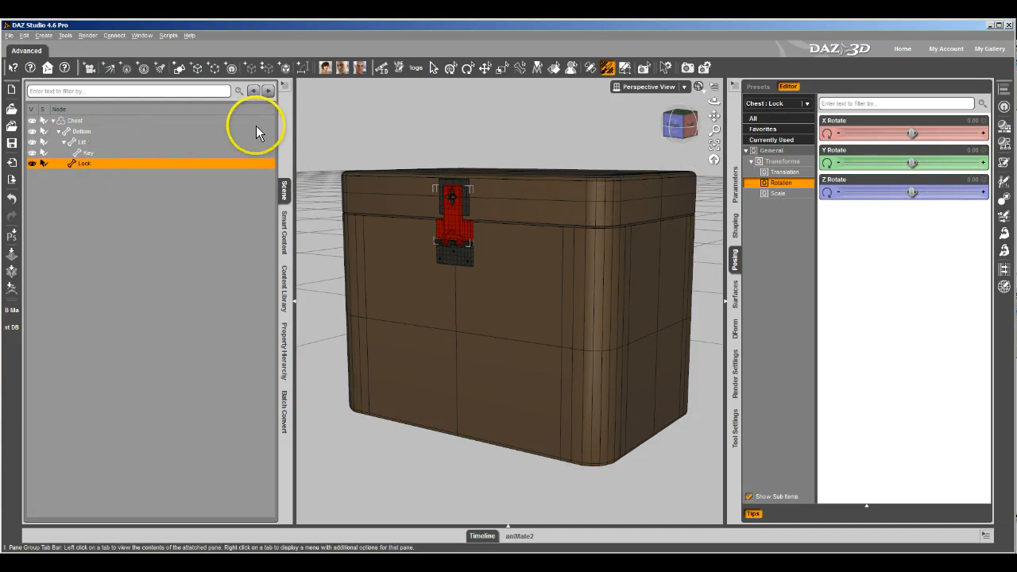
pyautogui.click(89, 151)
pyautogui.click(437, 68)
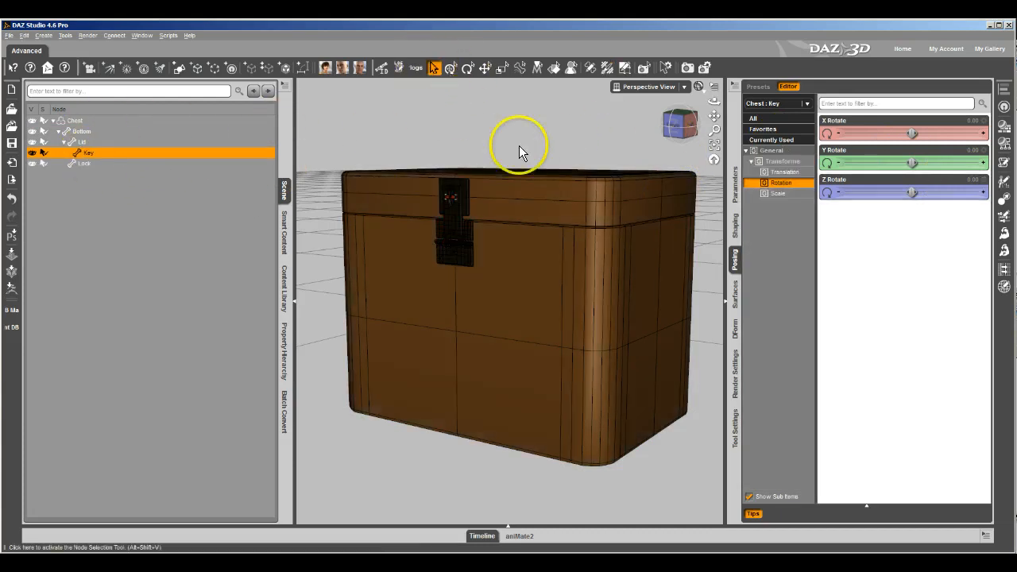
pyautogui.click(714, 145)
pyautogui.scroll(-5, 617, 226)
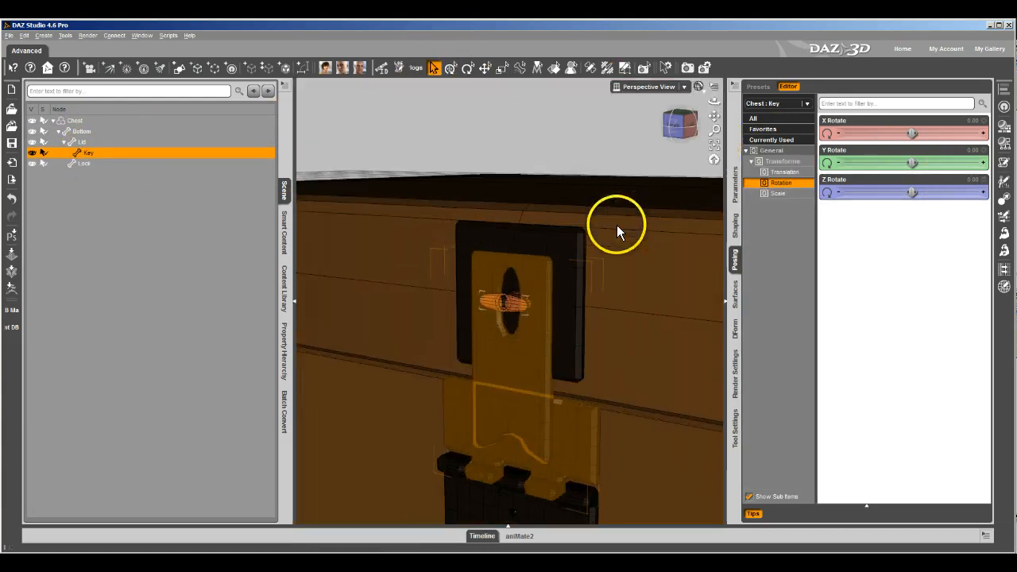
pyautogui.click(792, 161)
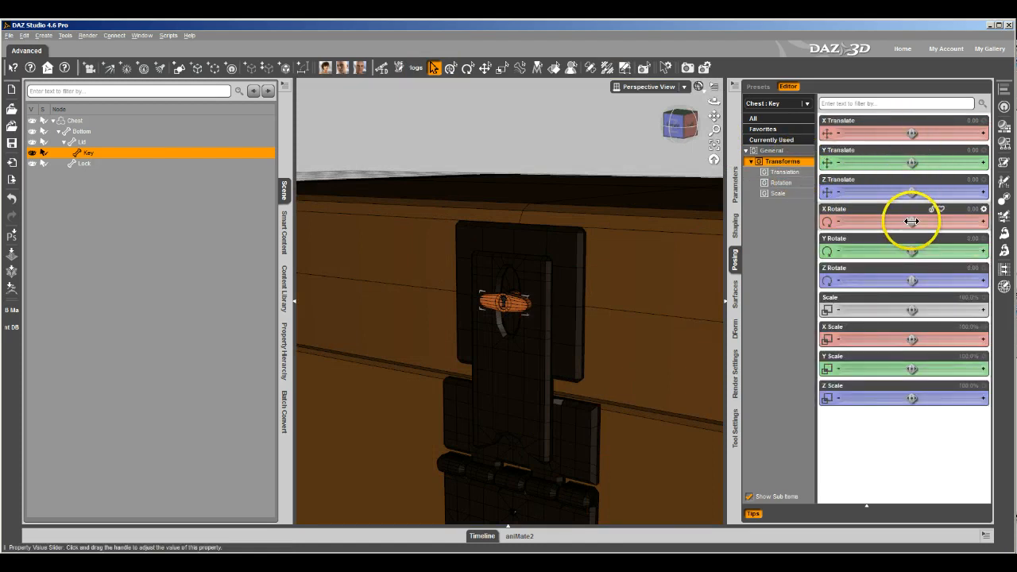
# Test the key's rotation about Z to 42.19 and about Y to 39.38, resetting each to 0.
pyautogui.moveTo(912, 280)
pyautogui.mouseDown()
pyautogui.moveTo(946, 294)
pyautogui.moveTo(919, 284)
pyautogui.moveTo(969, 278)
pyautogui.moveTo(843, 296)
pyautogui.moveTo(959, 294)
pyautogui.moveTo(919, 284)
pyautogui.mouseUp()
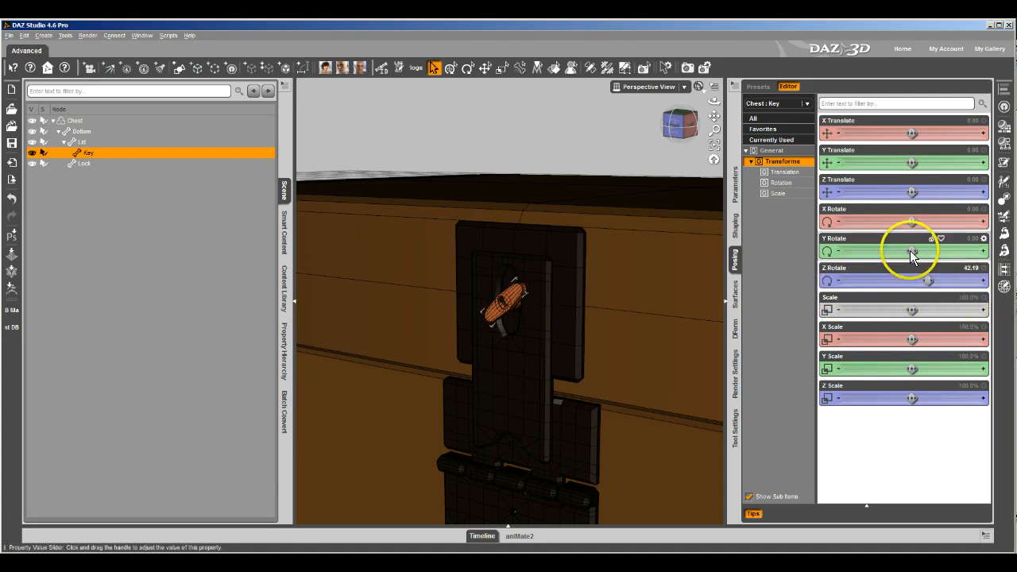
pyautogui.keyDown('alt'); pyautogui.click(940, 283); pyautogui.keyUp('alt')
pyautogui.moveTo(911, 251); pyautogui.dragTo(931, 254)
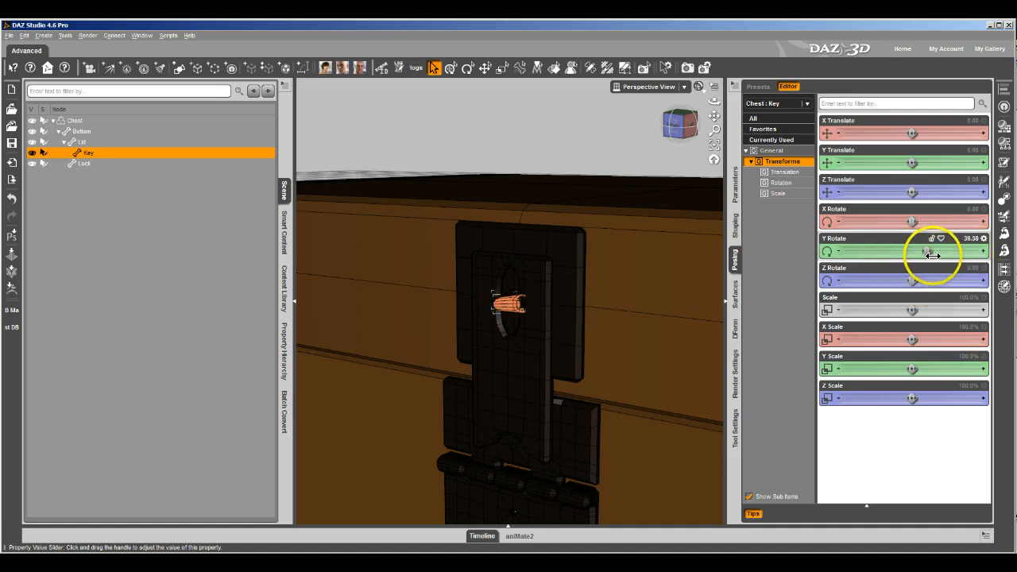
pyautogui.keyDown('alt'); pyautogui.click(903, 253); pyautogui.keyUp('alt')
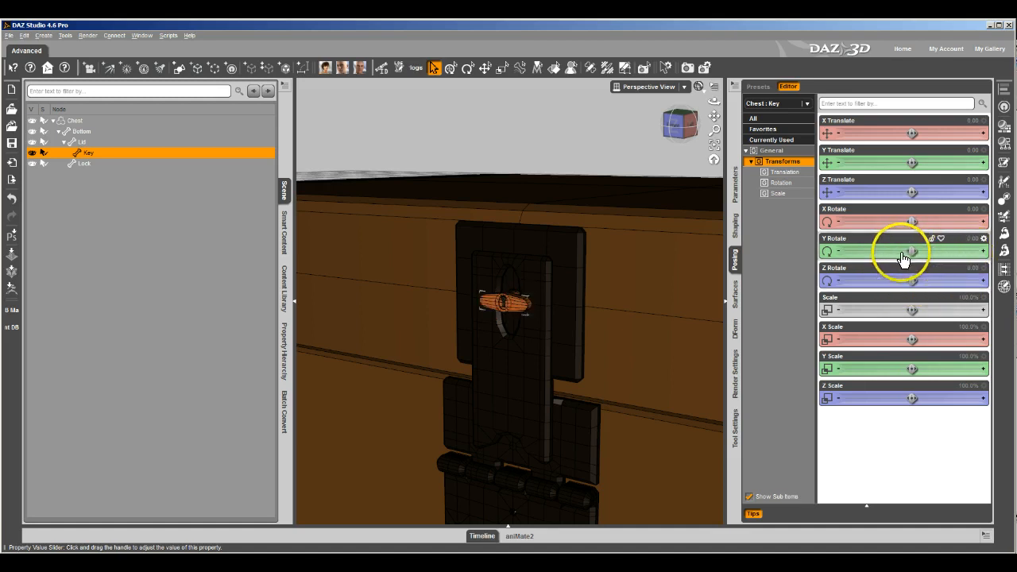
# Limit the Key bone's Z rotation to a minimum of 0 and a maximum of 90.
pyautogui.click(983, 269)
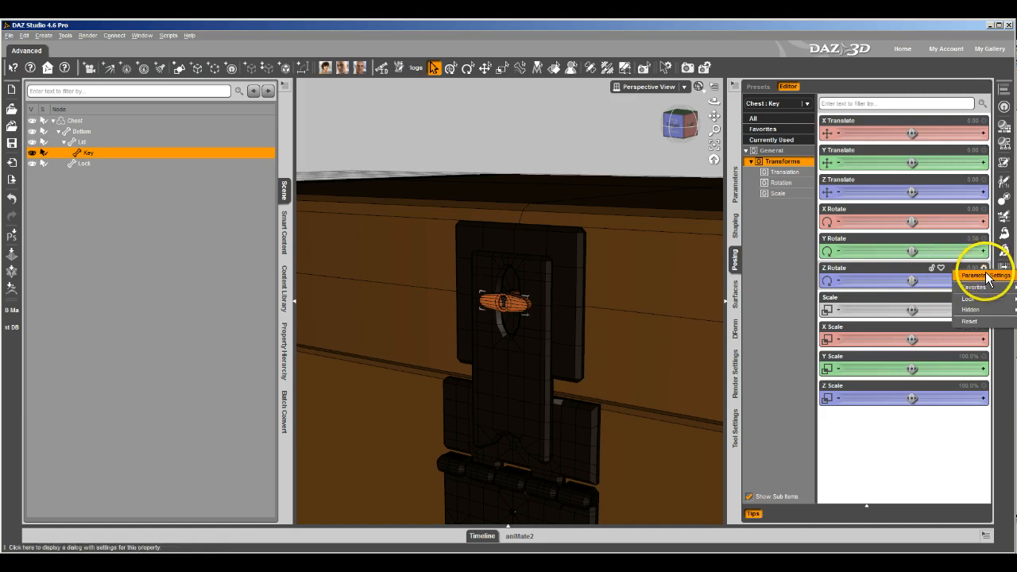
pyautogui.click(985, 276)
pyautogui.moveTo(481, 293); pyautogui.dragTo(409, 297)
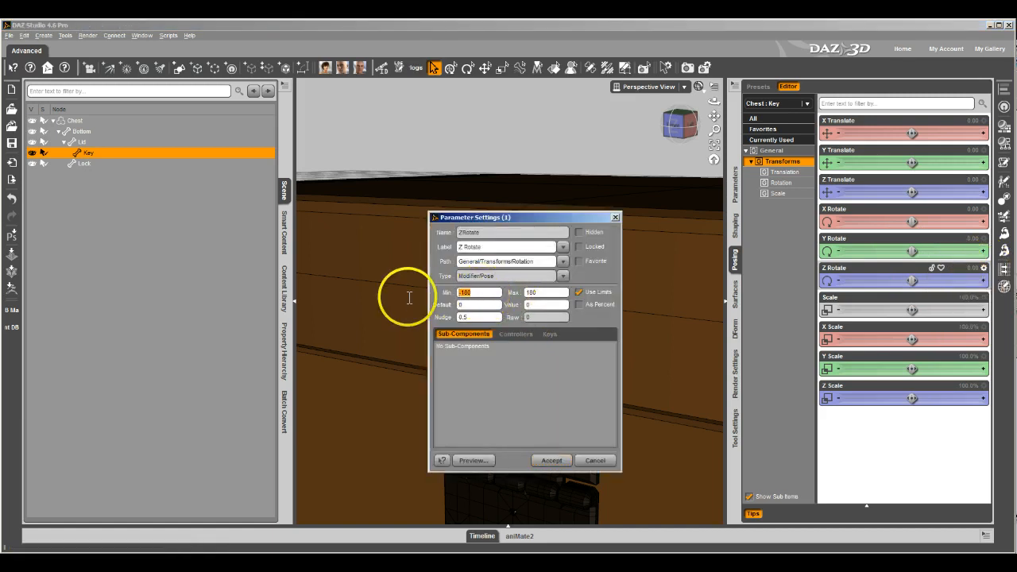
pyautogui.write('0')
pyautogui.doubleClick(527, 291)
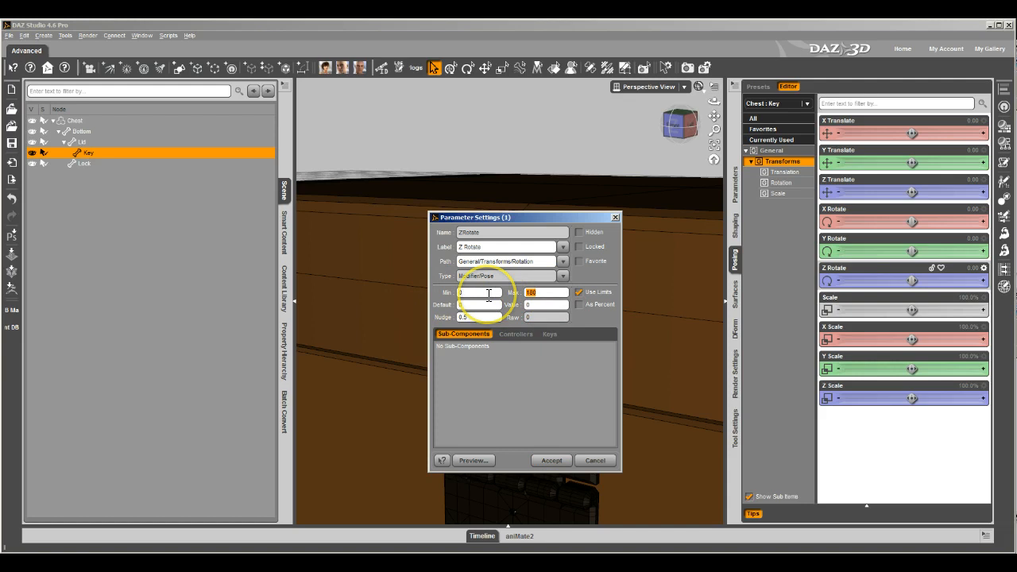
pyautogui.write('90')
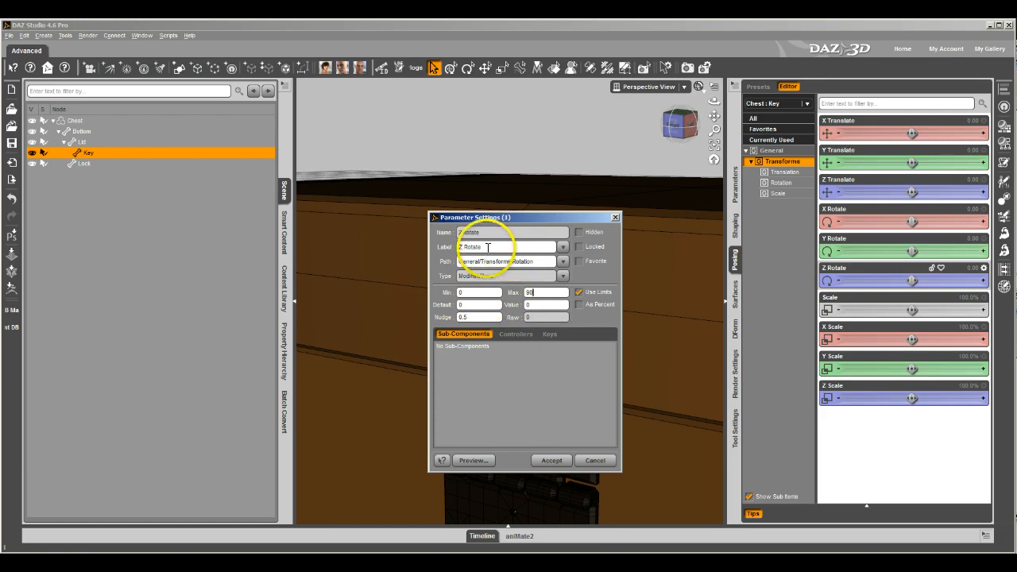
# Relabel the Key bone's Z rotation parameter as "Turn Key" and accept the parameter settings.
pyautogui.moveTo(481, 247); pyautogui.dragTo(342, 255)
pyautogui.write('Tur')
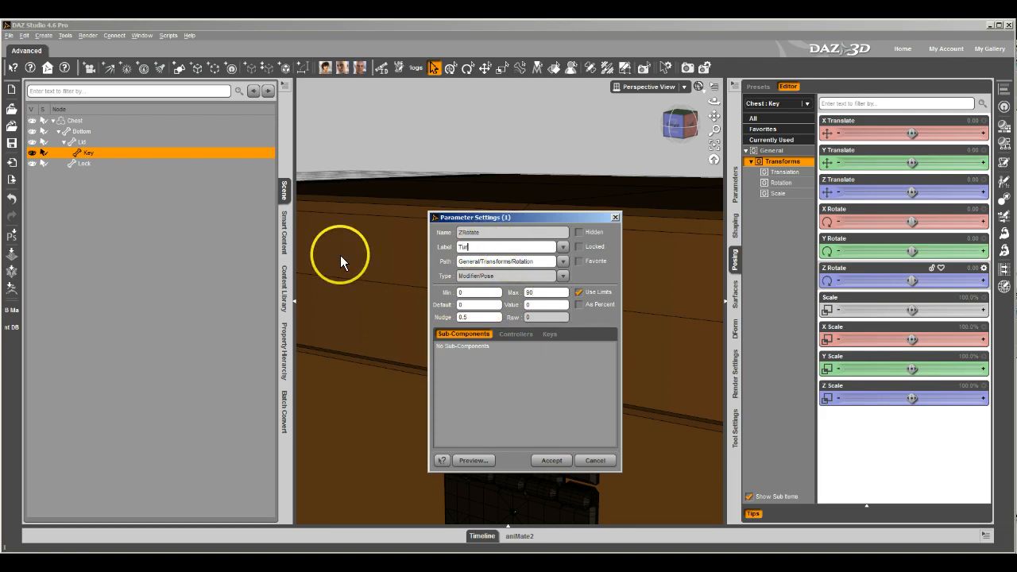
pyautogui.write('n Key')
pyautogui.click(548, 460)
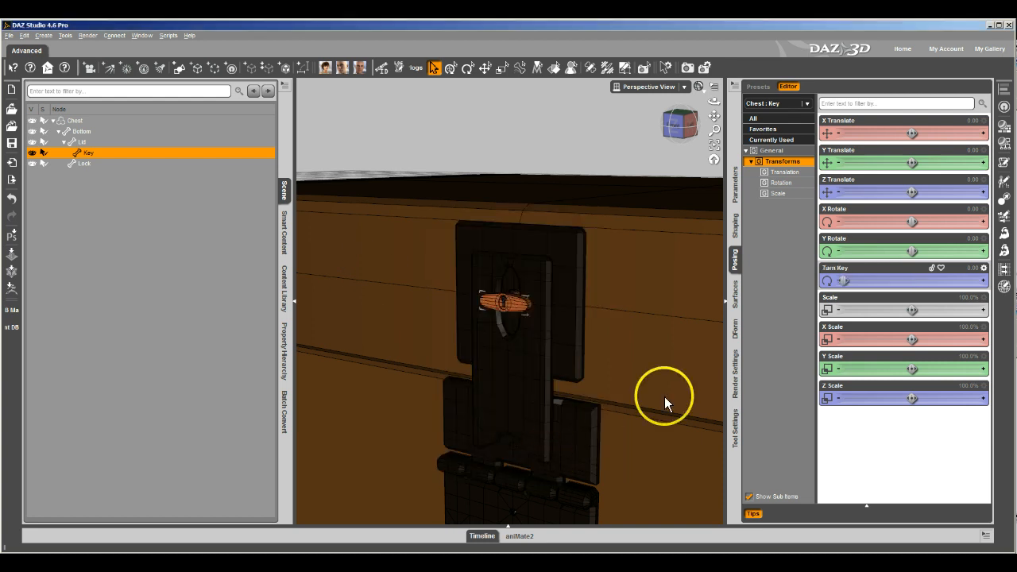